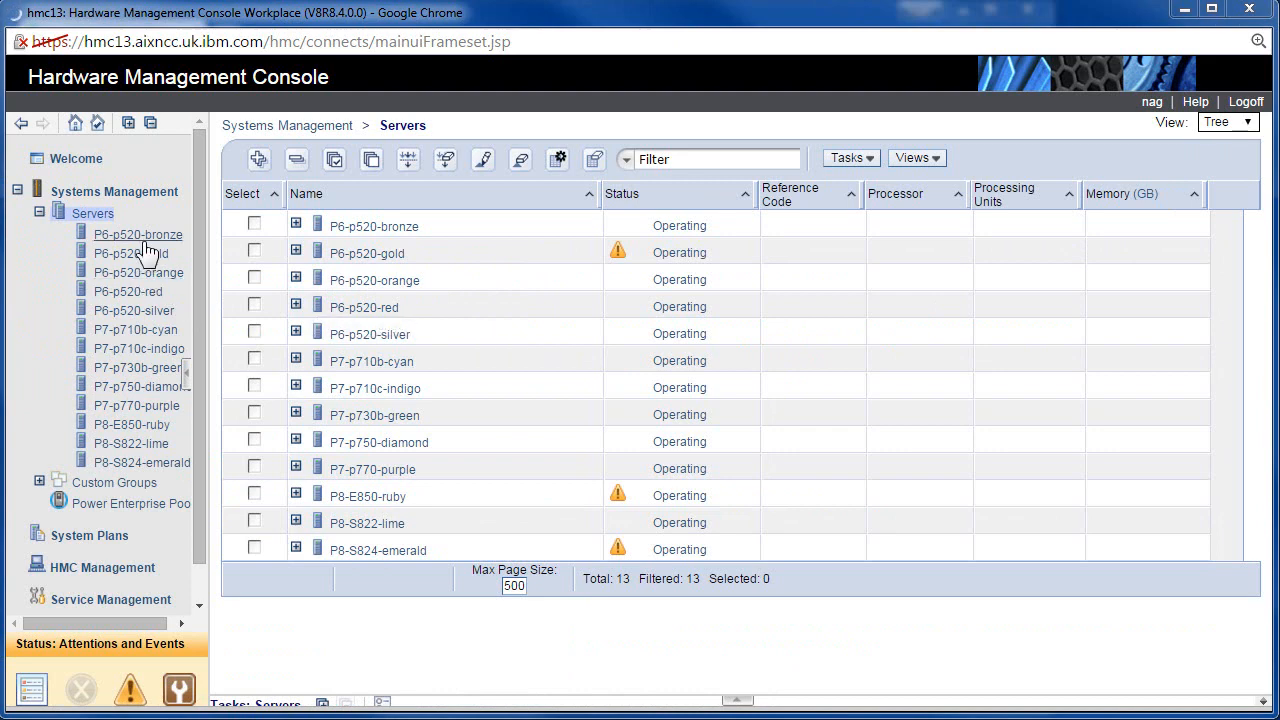
Hide the navigation pane and expand P8-E850-ruby so its nine partitions show, down to vm96.
{"action": "left_click", "coordinate": [185, 370]}
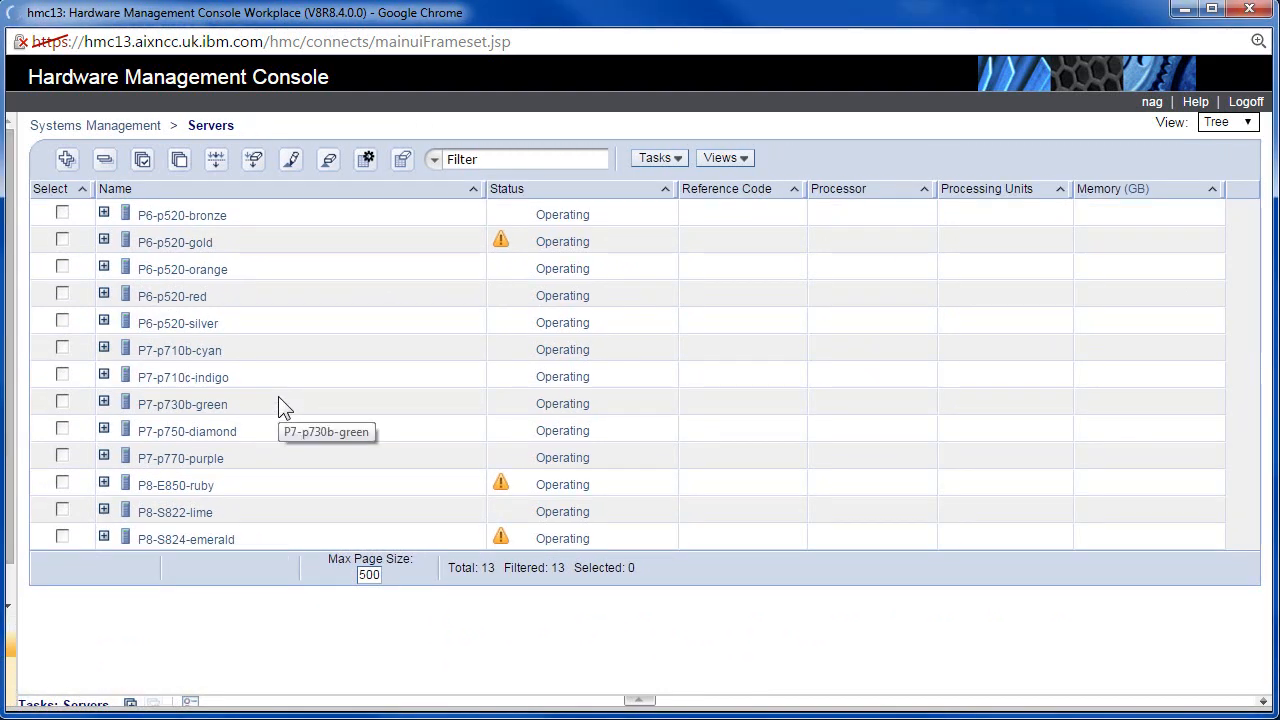
{"action": "left_click", "coordinate": [104, 483]}
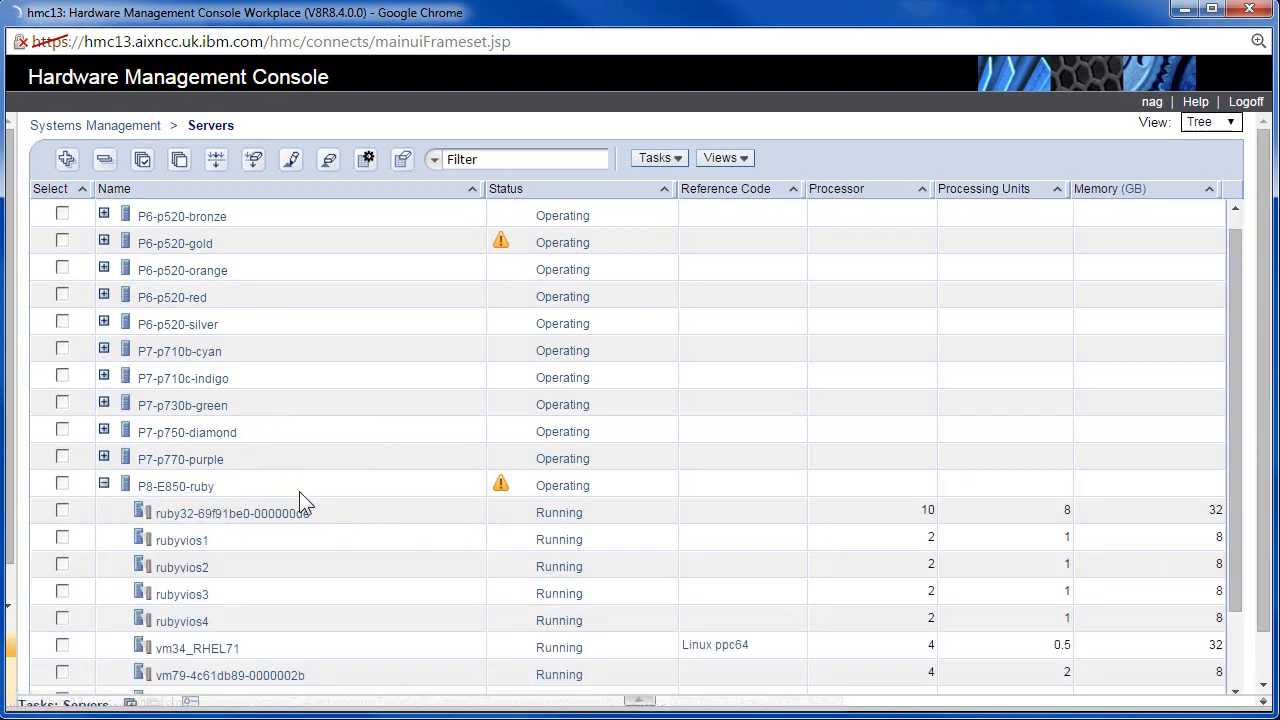
{"action": "scroll", "coordinate": [334, 452], "scroll_direction": "down", "scroll_amount": 3}
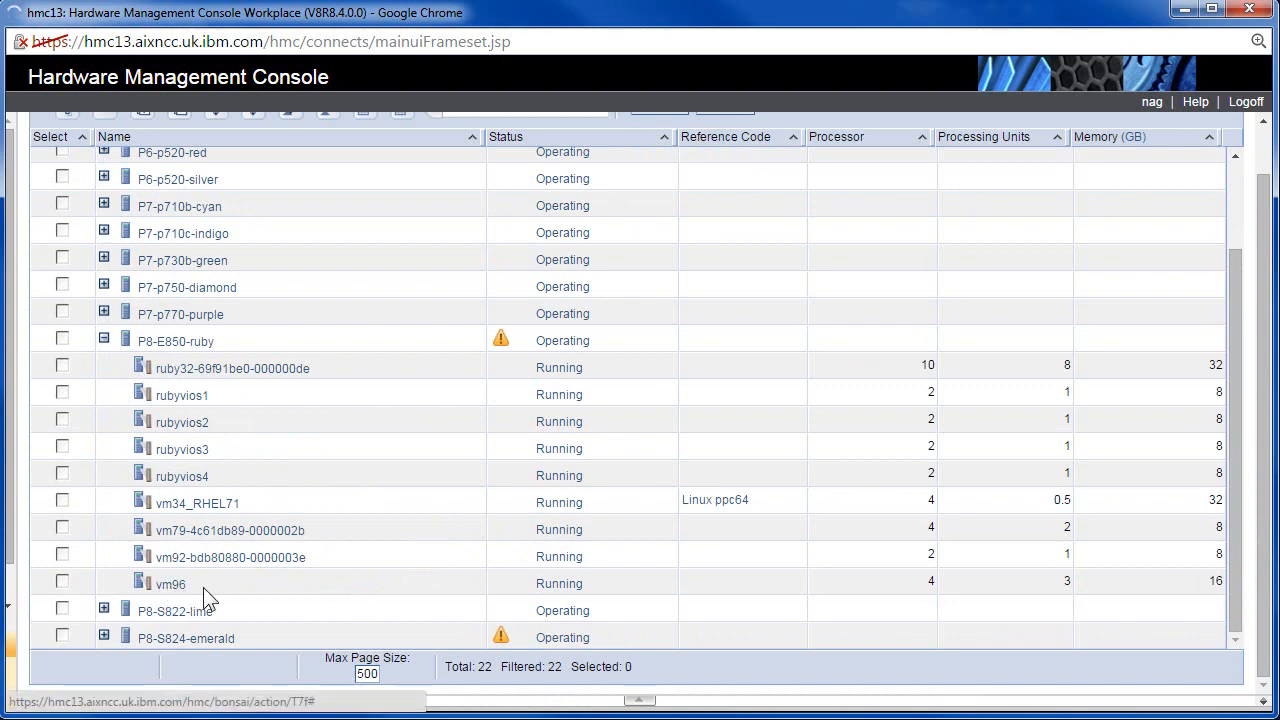
Select vm96, review its virtual SCSI adapter topology with backing device cachedisk0, then close it.
{"action": "left_click", "coordinate": [62, 582]}
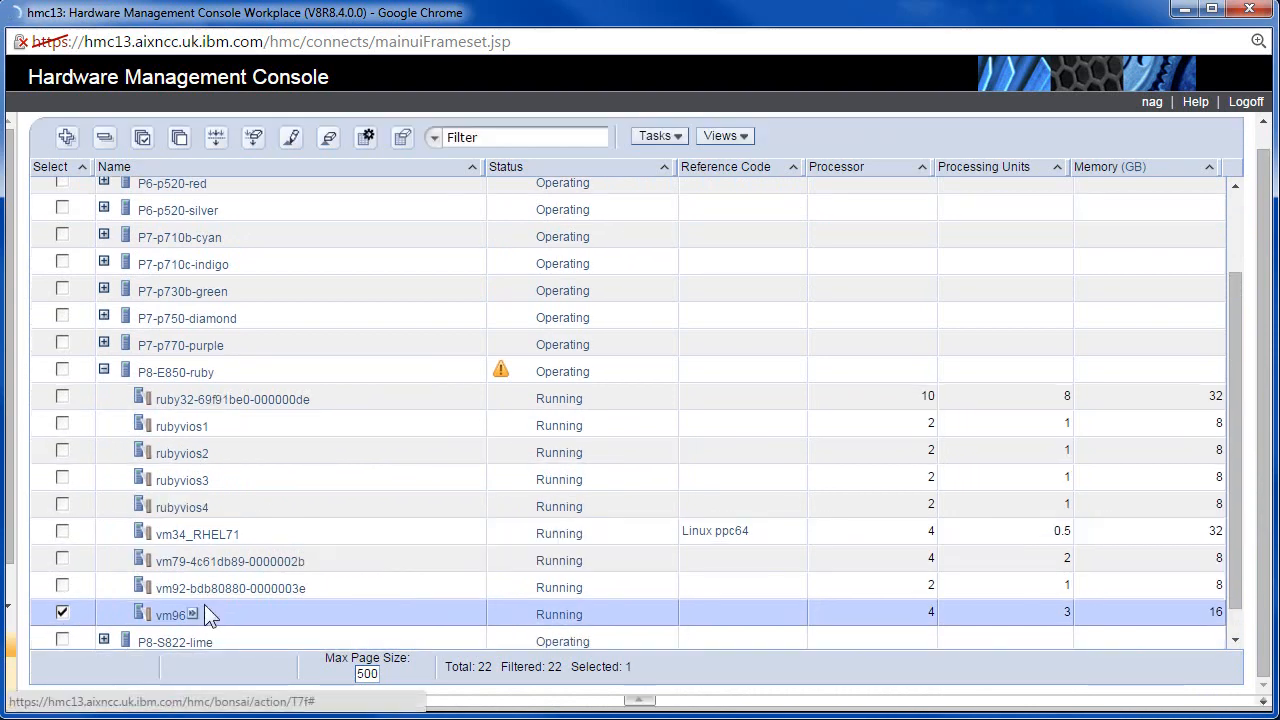
{"action": "left_click", "coordinate": [194, 618]}
{"action": "mouse_move", "coordinate": [228, 627]}
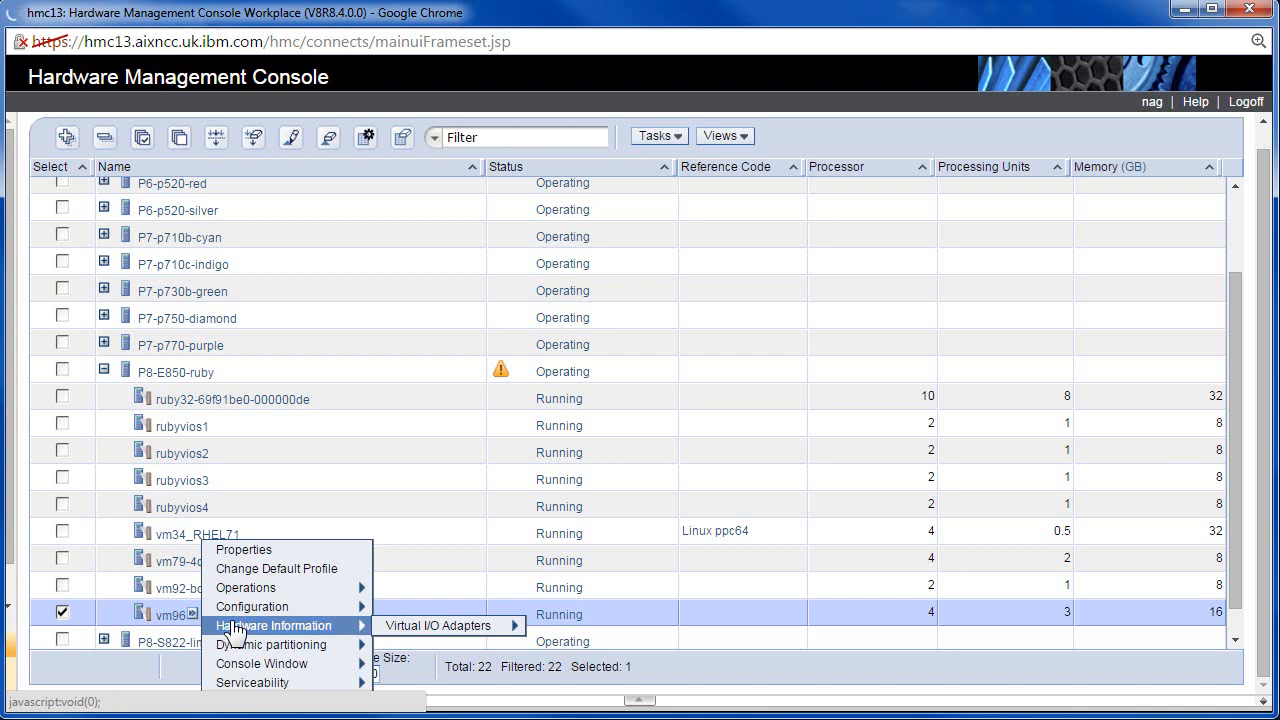
{"action": "mouse_move", "coordinate": [398, 630]}
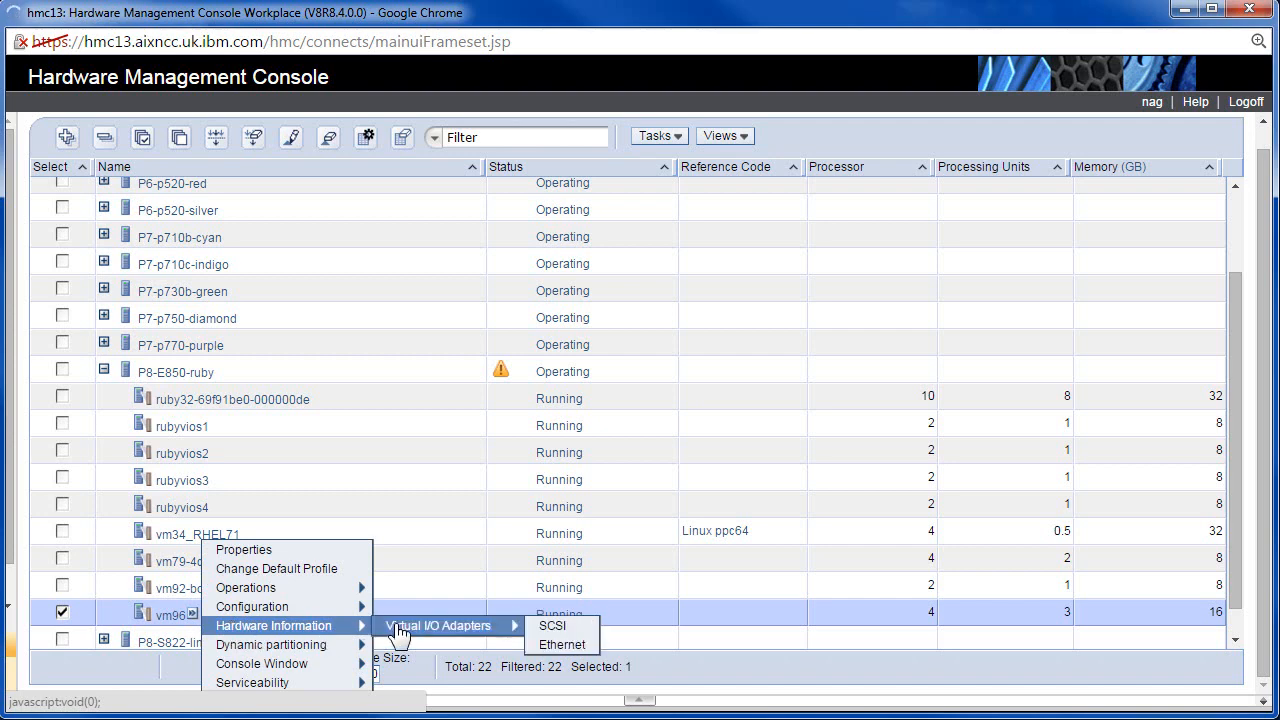
{"action": "left_click", "coordinate": [566, 627]}
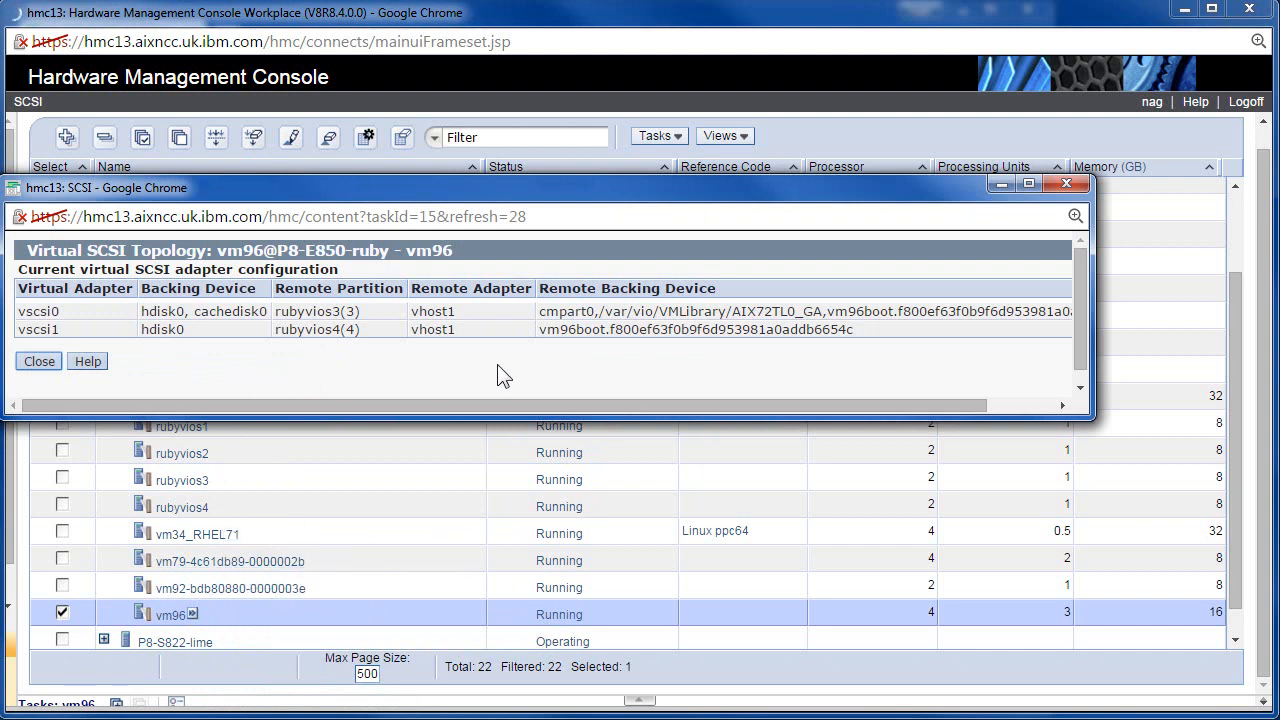
{"action": "left_click_drag", "start_coordinate": [194, 311], "coordinate": [270, 309]}
{"action": "left_click", "coordinate": [305, 378]}
{"action": "left_click", "coordinate": [38, 361]}
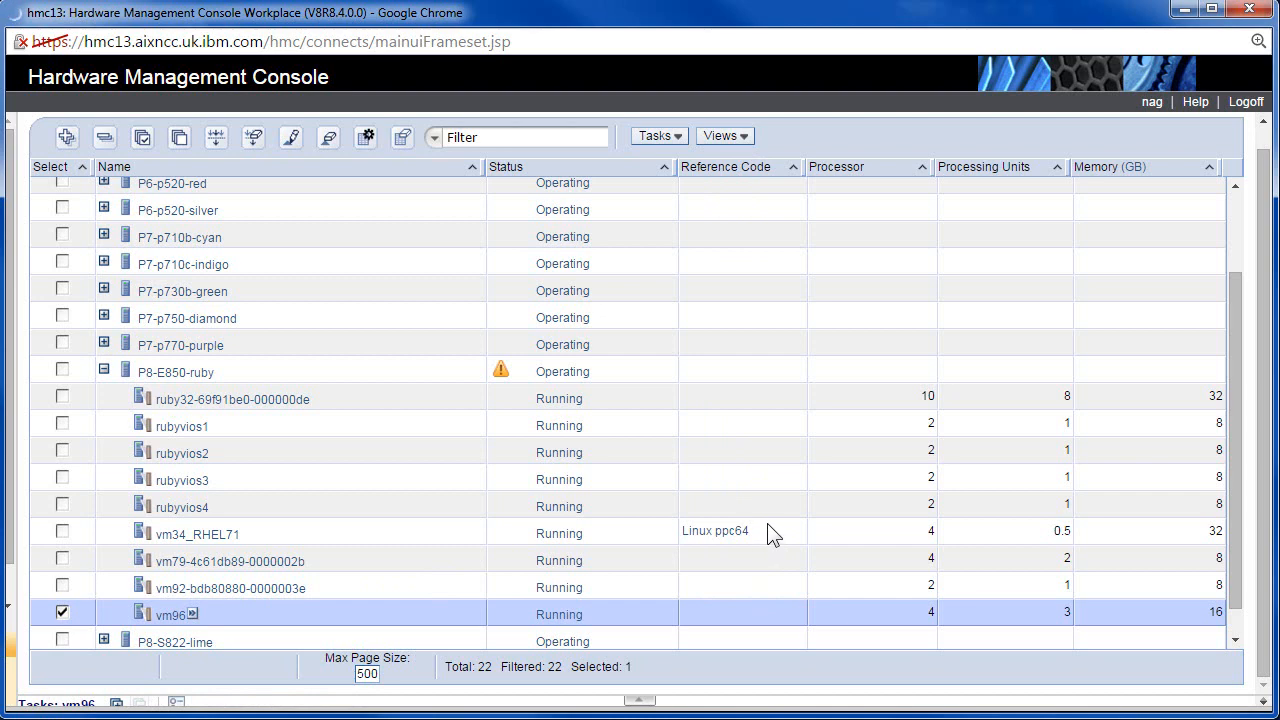
Expand the P8-S824-emerald server so its partitions join the table, now 37 entries.
{"action": "left_click", "coordinate": [104, 640]}
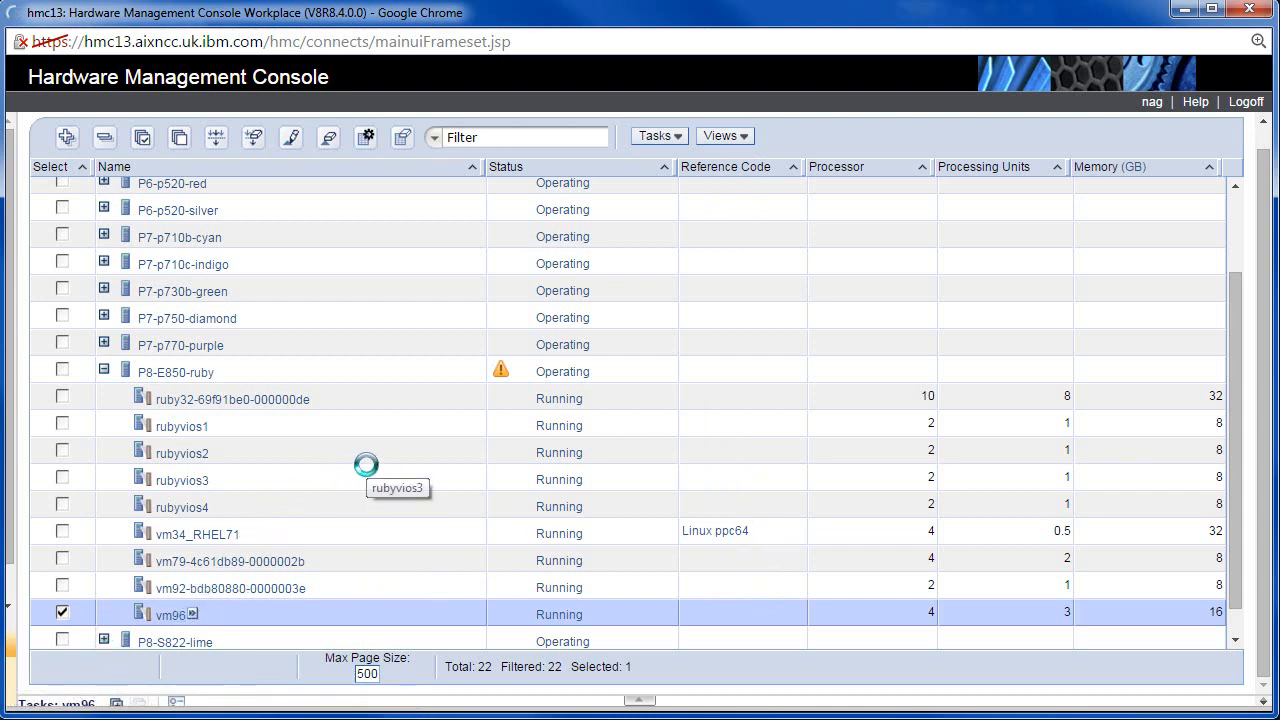
{"action": "scroll", "coordinate": [366, 465], "scroll_direction": "down", "scroll_amount": 1}
{"action": "left_click", "coordinate": [104, 635]}
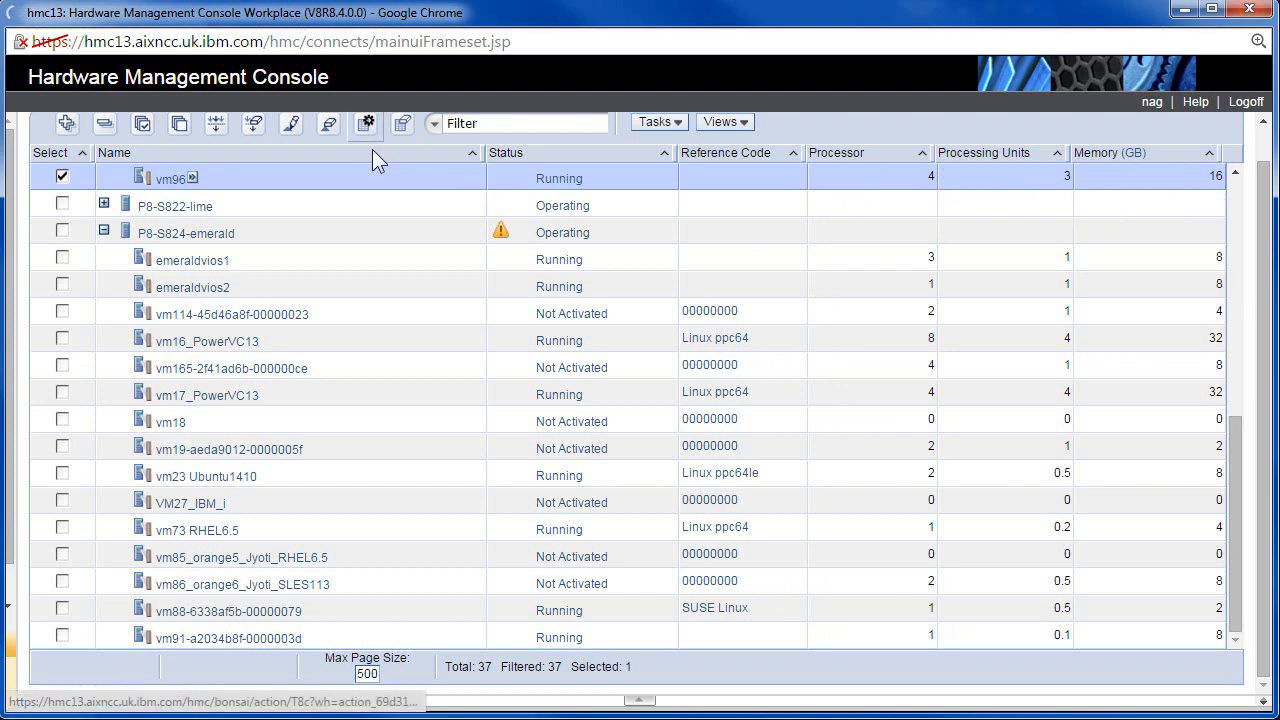
{"action": "scroll", "coordinate": [372, 151], "scroll_direction": "up", "scroll_amount": 1}
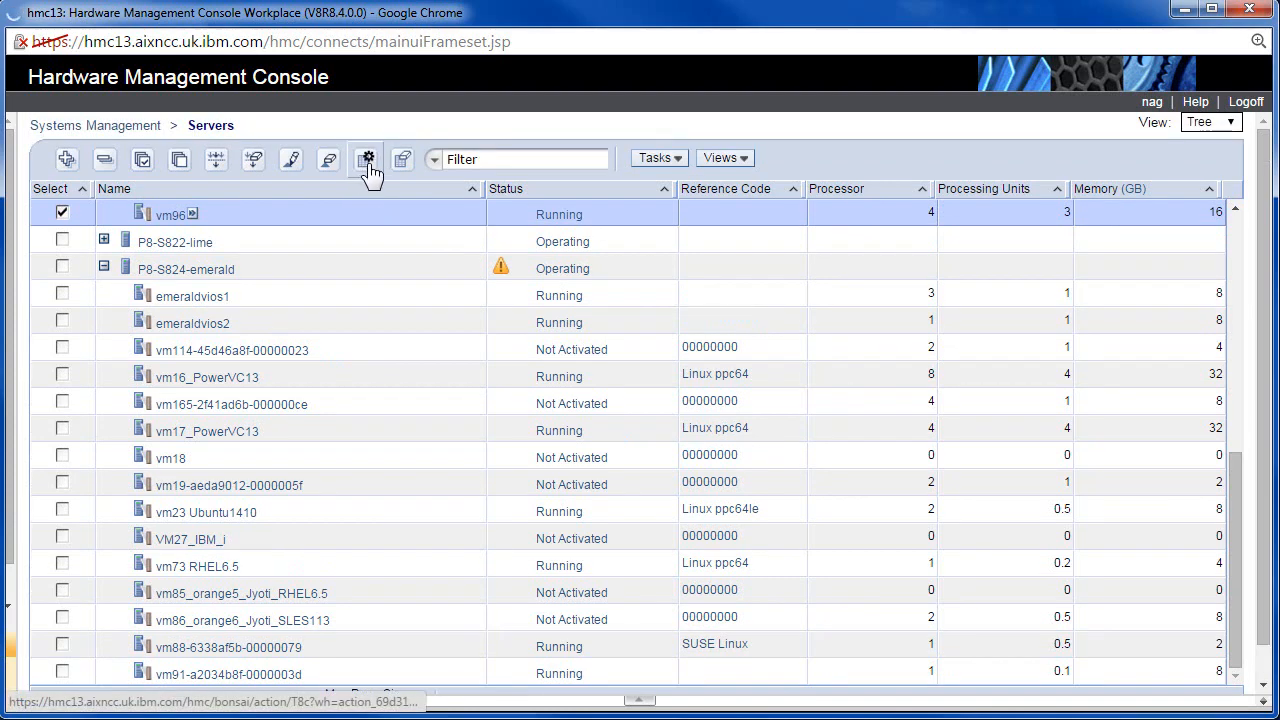
Turn on the ID, Active Profile, OS Version, Memory Mode and Processor Mode table columns.
{"action": "left_click", "coordinate": [367, 165]}
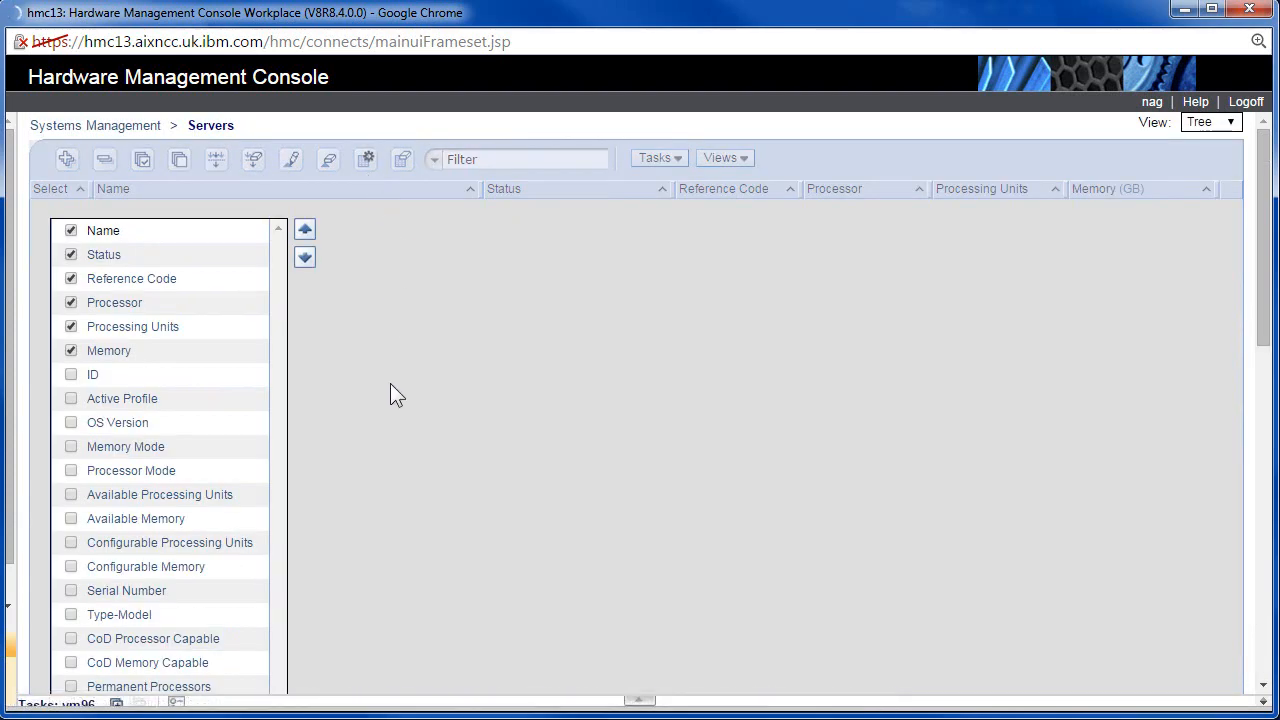
{"action": "left_click", "coordinate": [71, 375]}
{"action": "left_click", "coordinate": [71, 424]}
{"action": "left_click", "coordinate": [70, 448]}
{"action": "scroll", "coordinate": [357, 480], "scroll_direction": "down", "scroll_amount": 8}
{"action": "scroll", "coordinate": [340, 485], "scroll_direction": "up", "scroll_amount": 3}
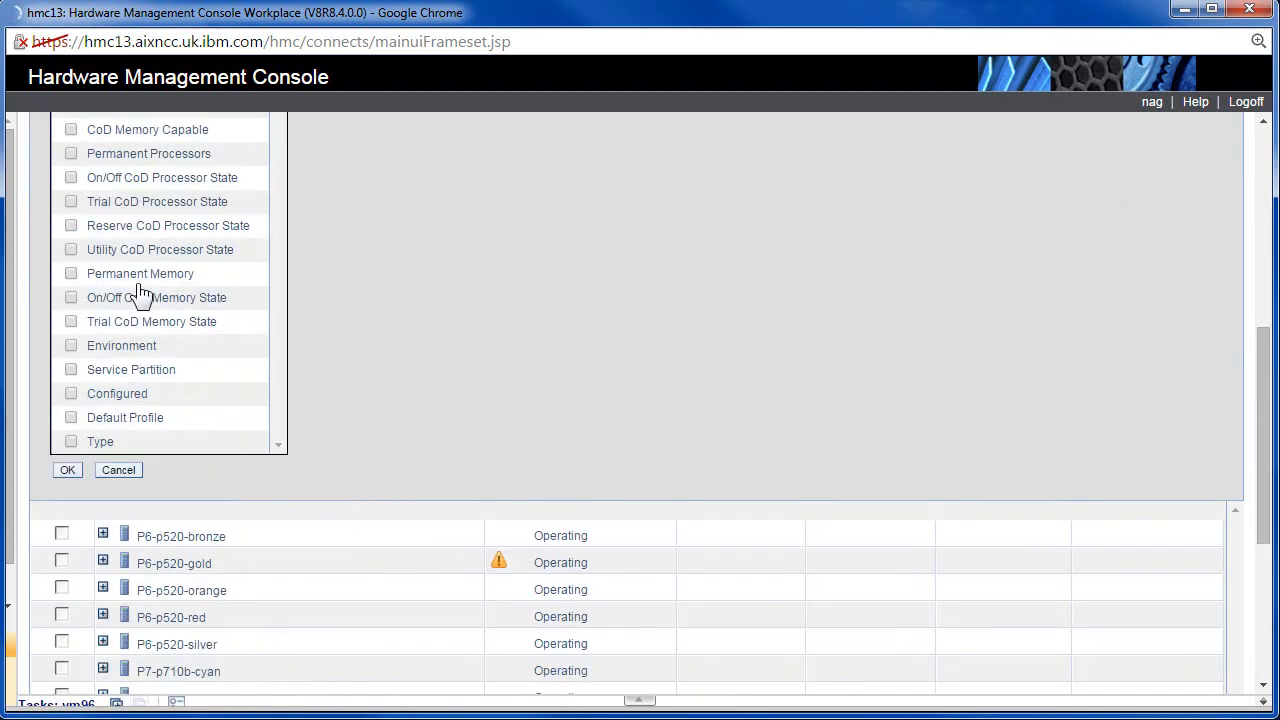
{"action": "left_click", "coordinate": [67, 469]}
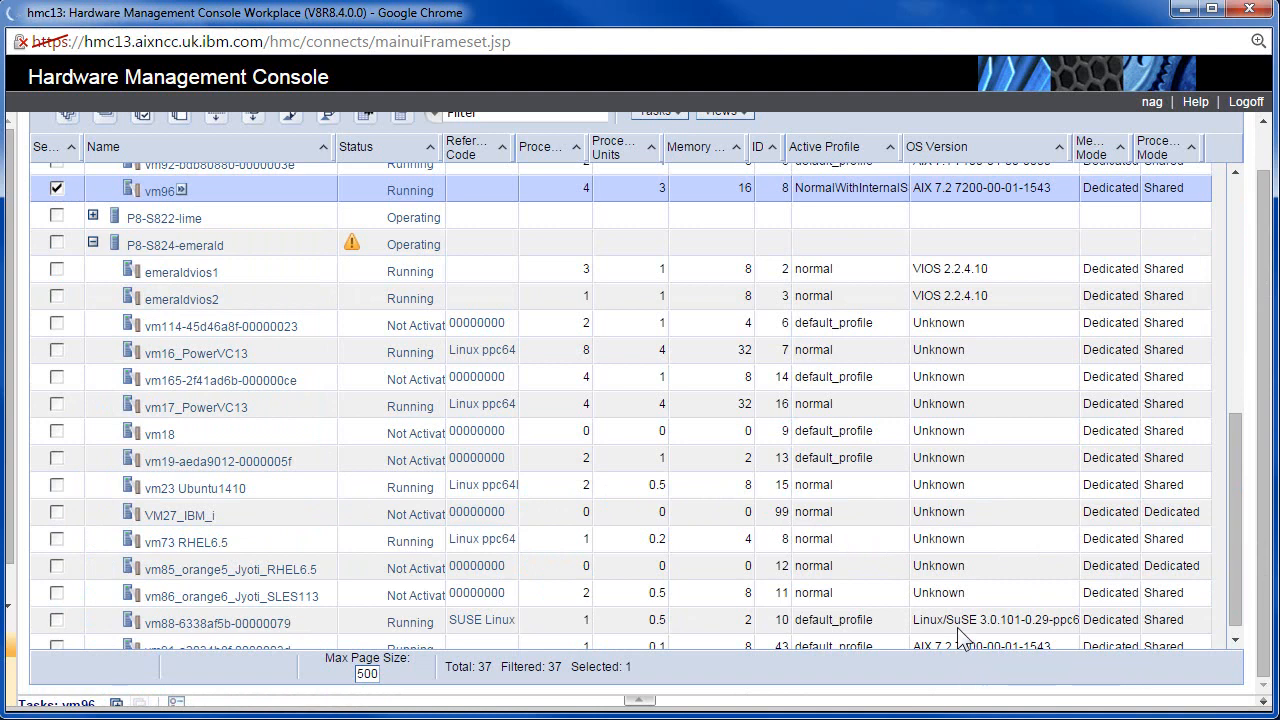
Review partition profiles and OS versions, including rubyvios4's VIOS version, then bring up vm96's task menu.
{"action": "scroll", "coordinate": [1005, 520], "scroll_direction": "down", "scroll_amount": 1}
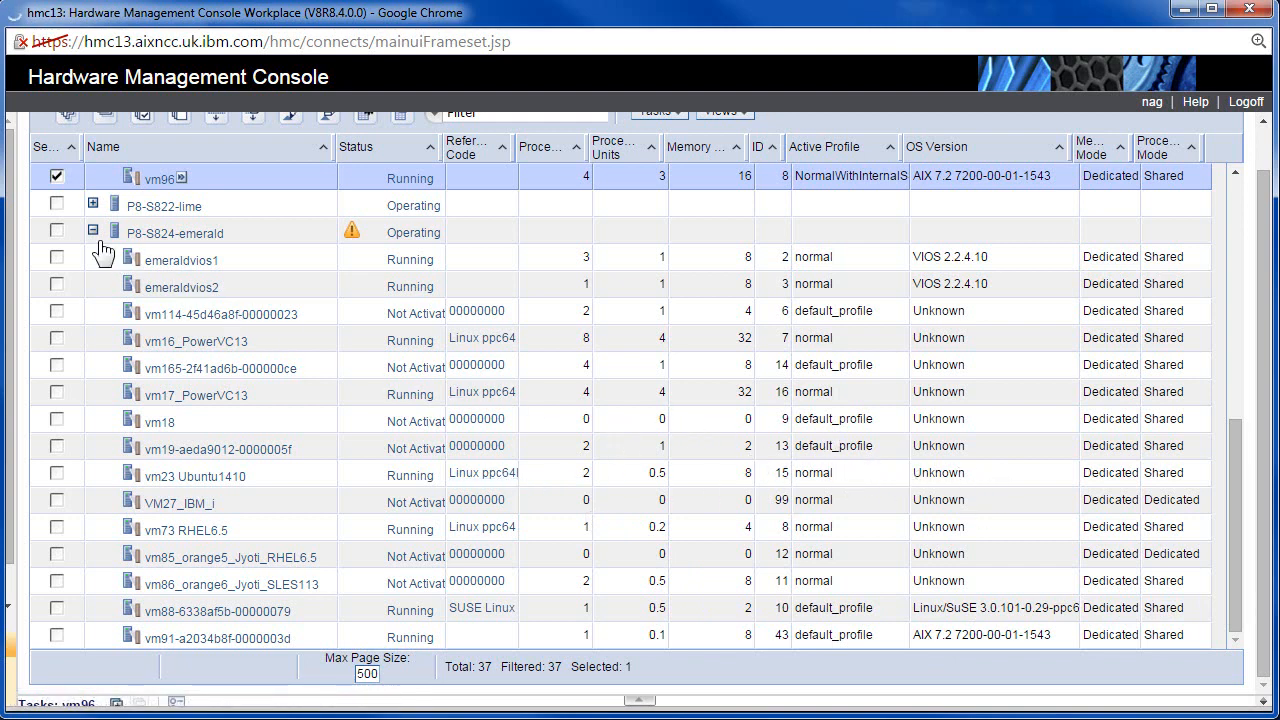
{"action": "scroll", "coordinate": [294, 330], "scroll_direction": "up", "scroll_amount": 7}
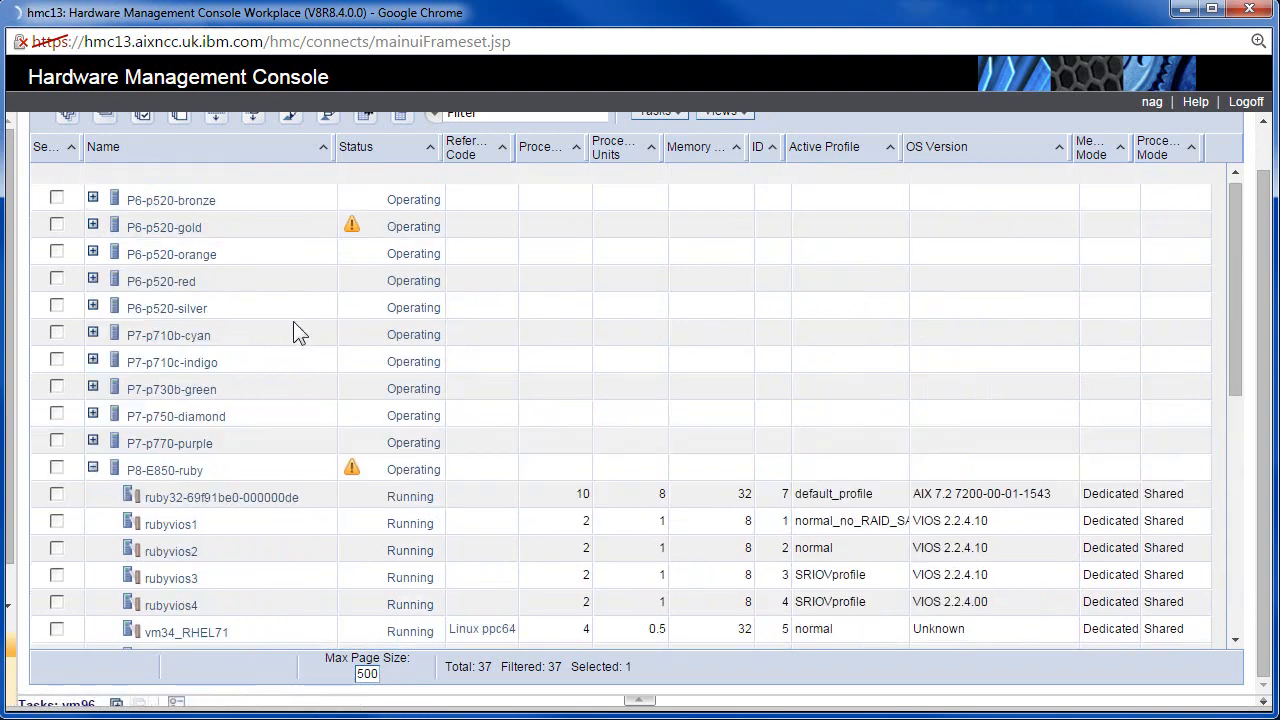
{"action": "scroll", "coordinate": [295, 330], "scroll_direction": "down", "scroll_amount": 3}
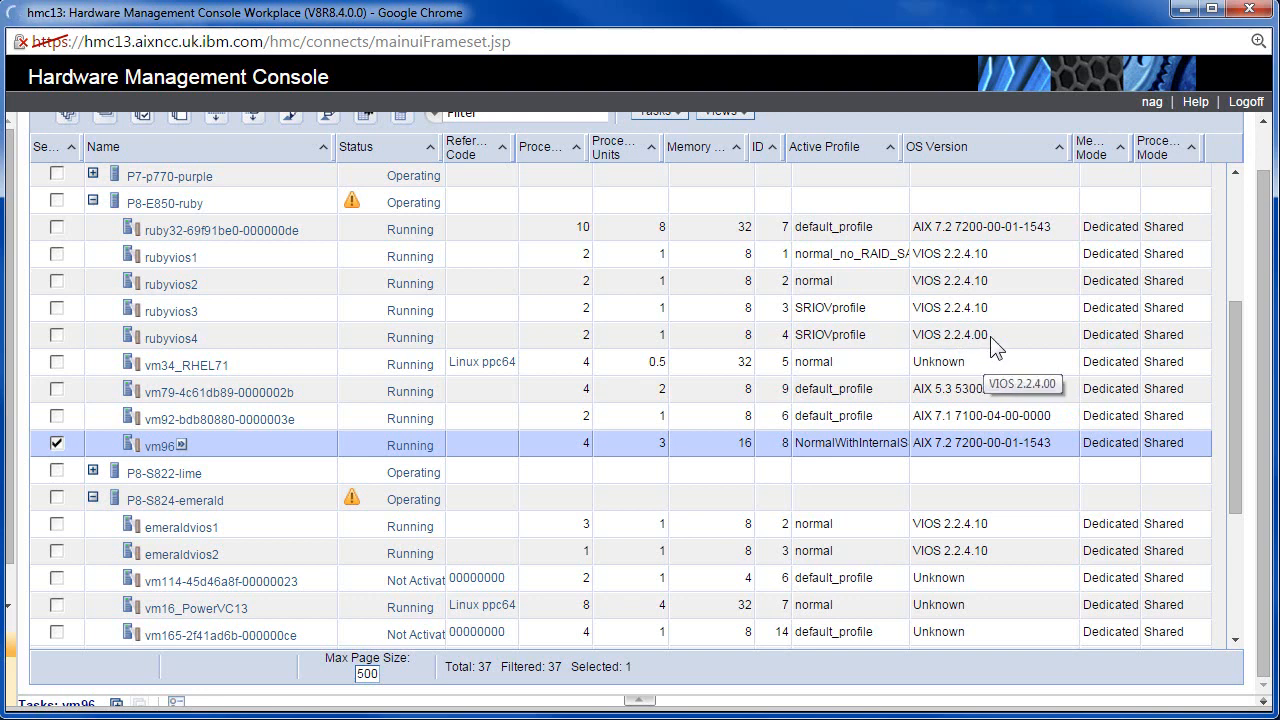
{"action": "left_click_drag", "start_coordinate": [976, 336], "coordinate": [988, 335]}
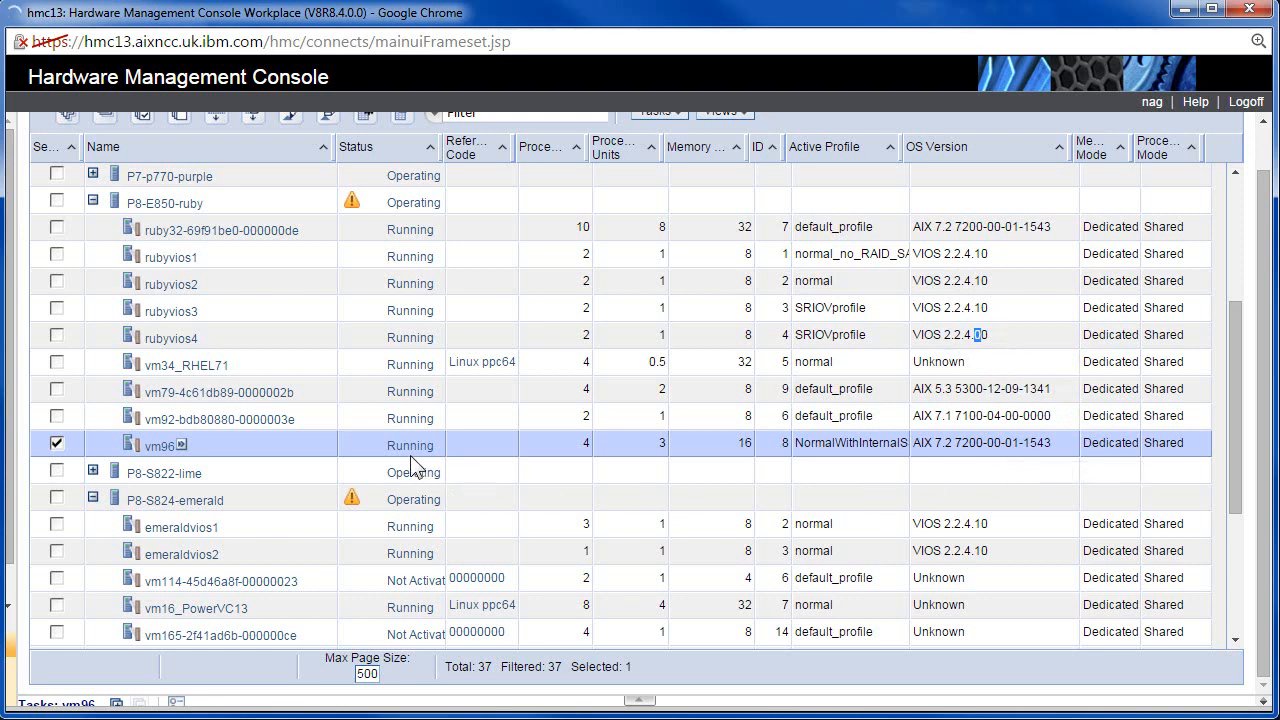
{"action": "left_click", "coordinate": [181, 447]}
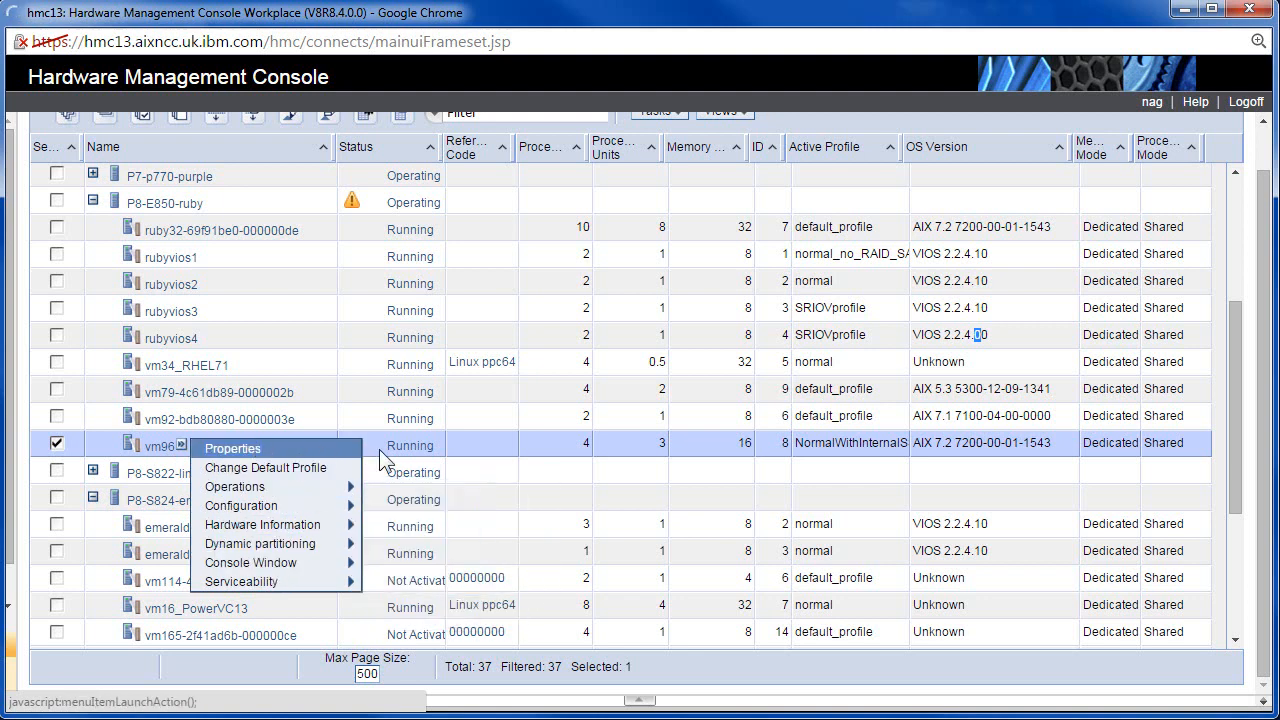
Browse vm96's tasks in the task list and the tasks pane with Operations expanded, then collapse the pane.
{"action": "left_click", "coordinate": [491, 455]}
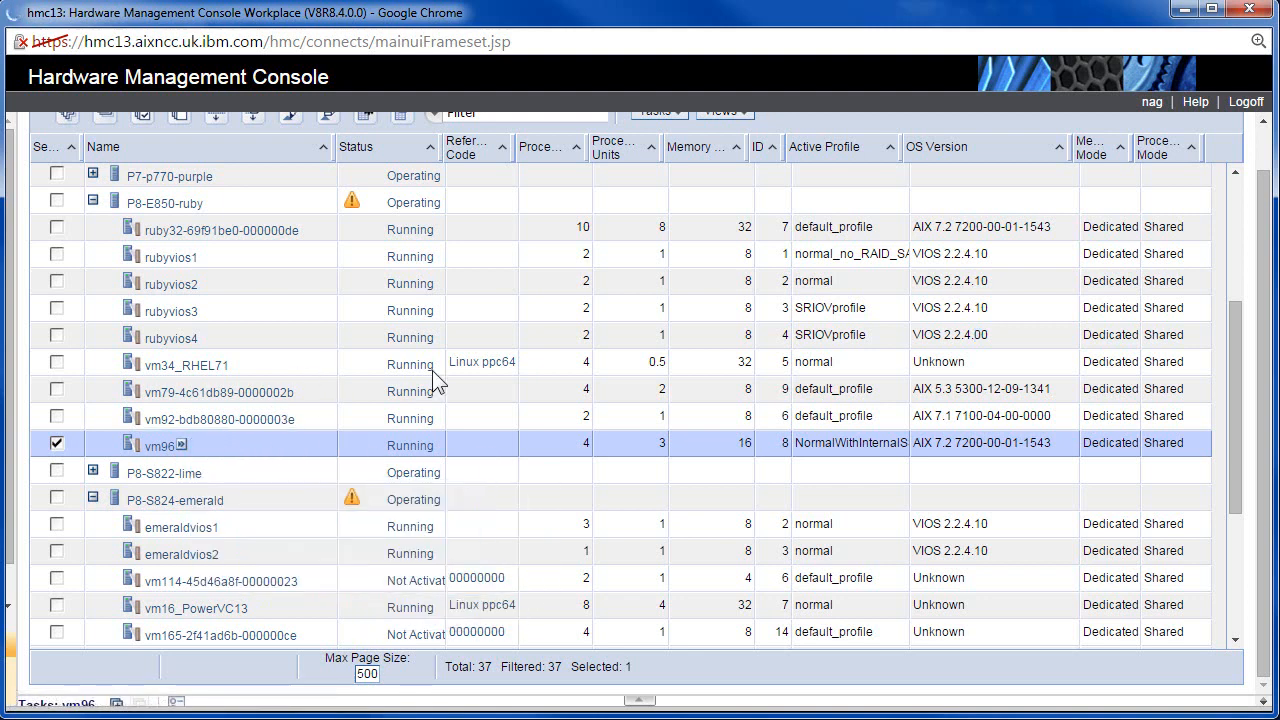
{"action": "left_click_drag", "start_coordinate": [1266, 285], "coordinate": [1268, 201]}
{"action": "left_click", "coordinate": [664, 158]}
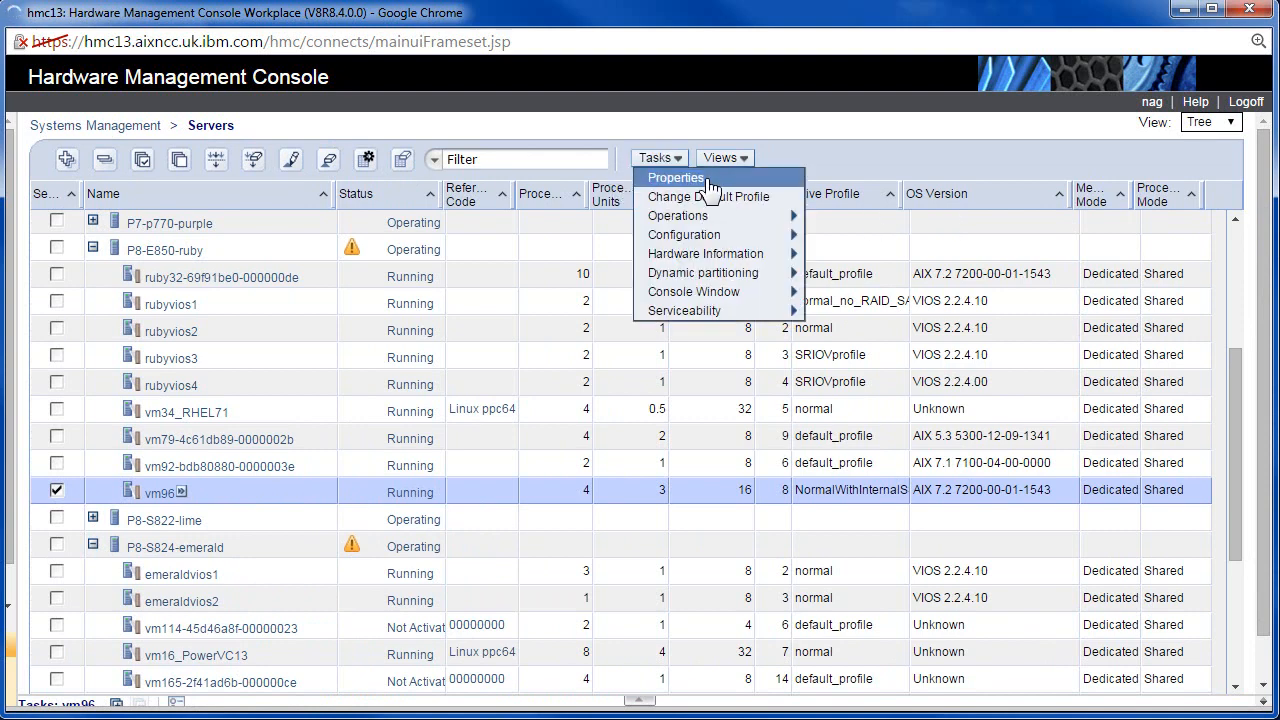
{"action": "mouse_move", "coordinate": [709, 316]}
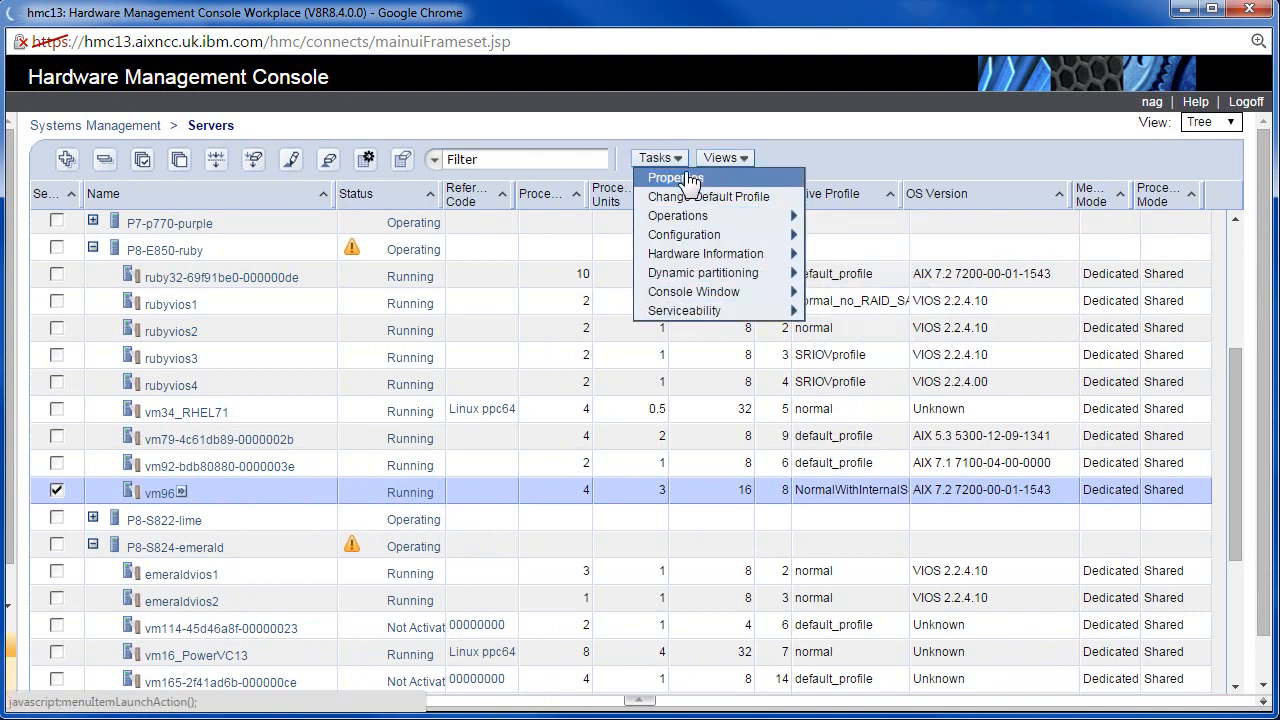
{"action": "mouse_move", "coordinate": [710, 292]}
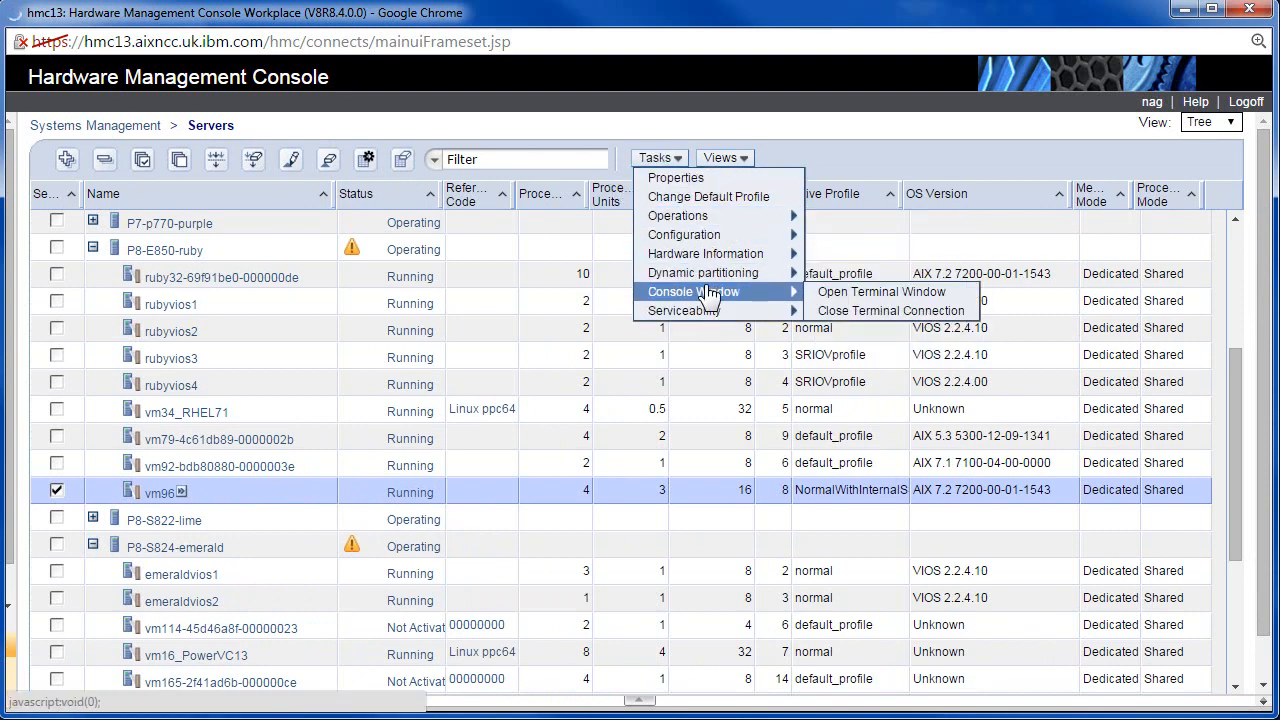
{"action": "left_click", "coordinate": [640, 702]}
{"action": "left_click", "coordinate": [640, 703]}
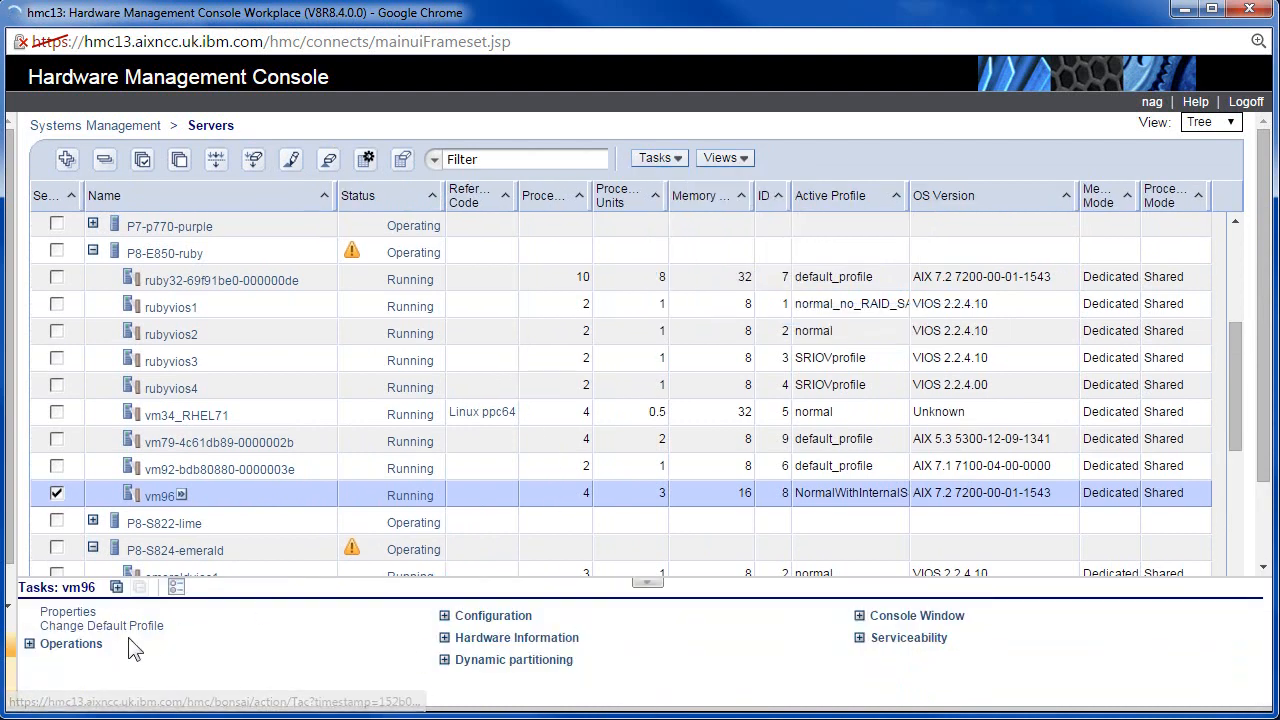
{"action": "left_click", "coordinate": [31, 646]}
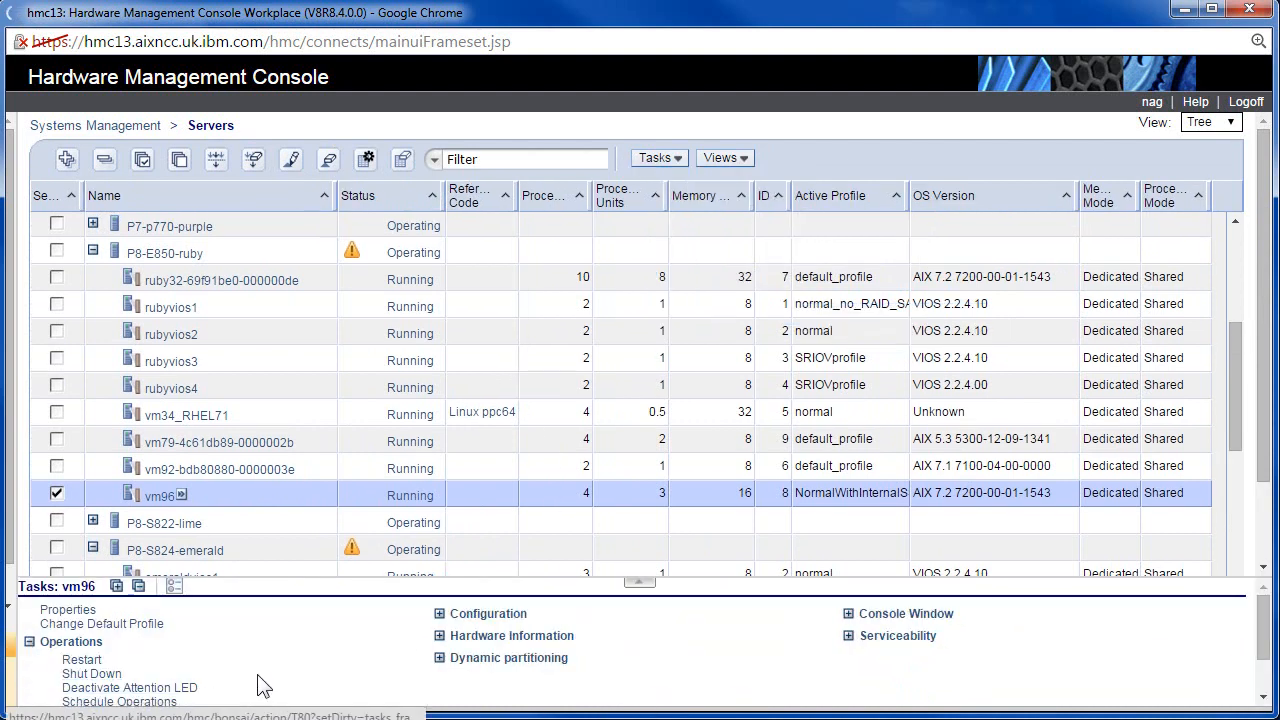
{"action": "scroll", "coordinate": [257, 680], "scroll_direction": "down", "scroll_amount": 2}
{"action": "scroll", "coordinate": [257, 680], "scroll_direction": "up", "scroll_amount": 2}
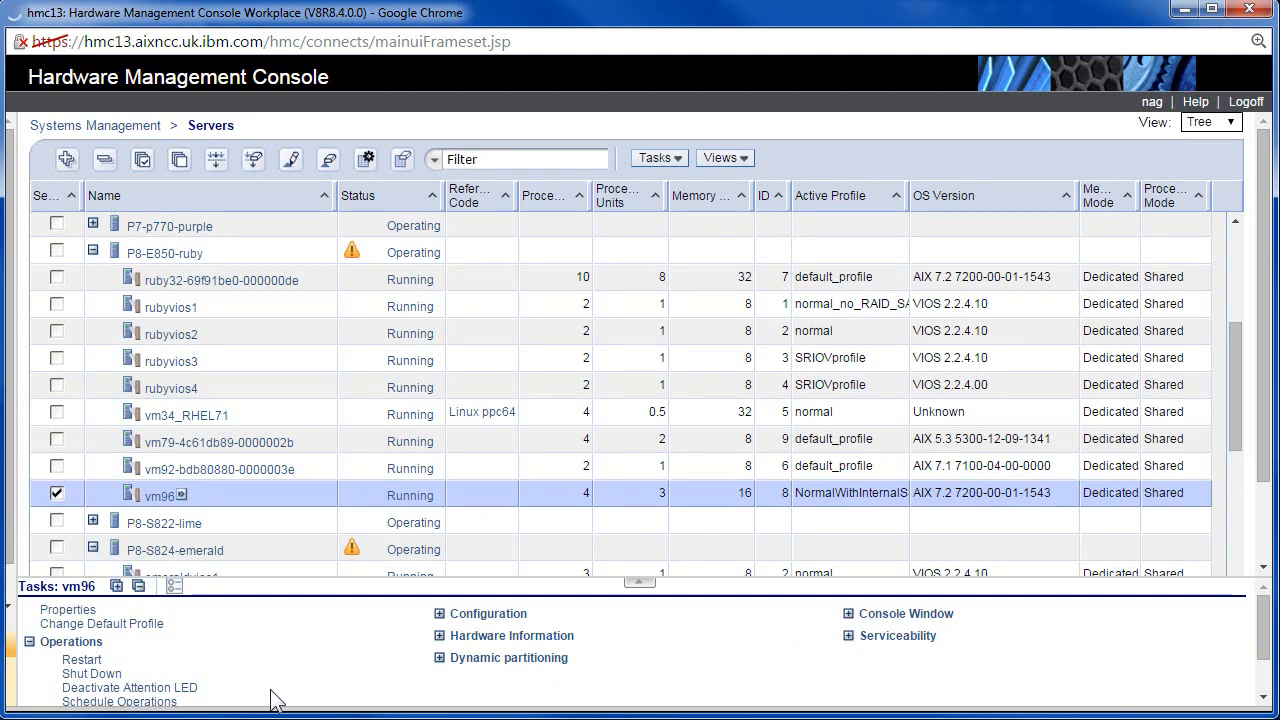
{"action": "left_click", "coordinate": [641, 588]}
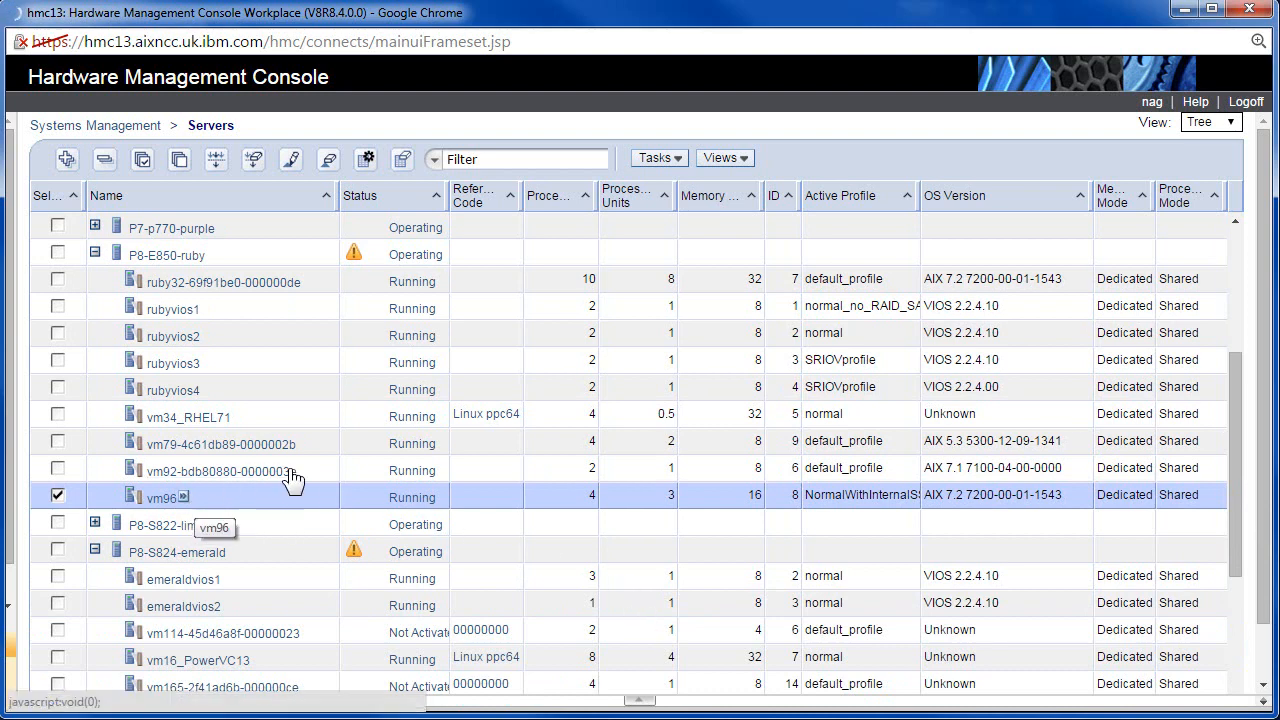
Widen the Name column to show full names and bring up vm96's Dynamic partitioning menu.
{"action": "left_click_drag", "start_coordinate": [338, 196], "coordinate": [167, 210]}
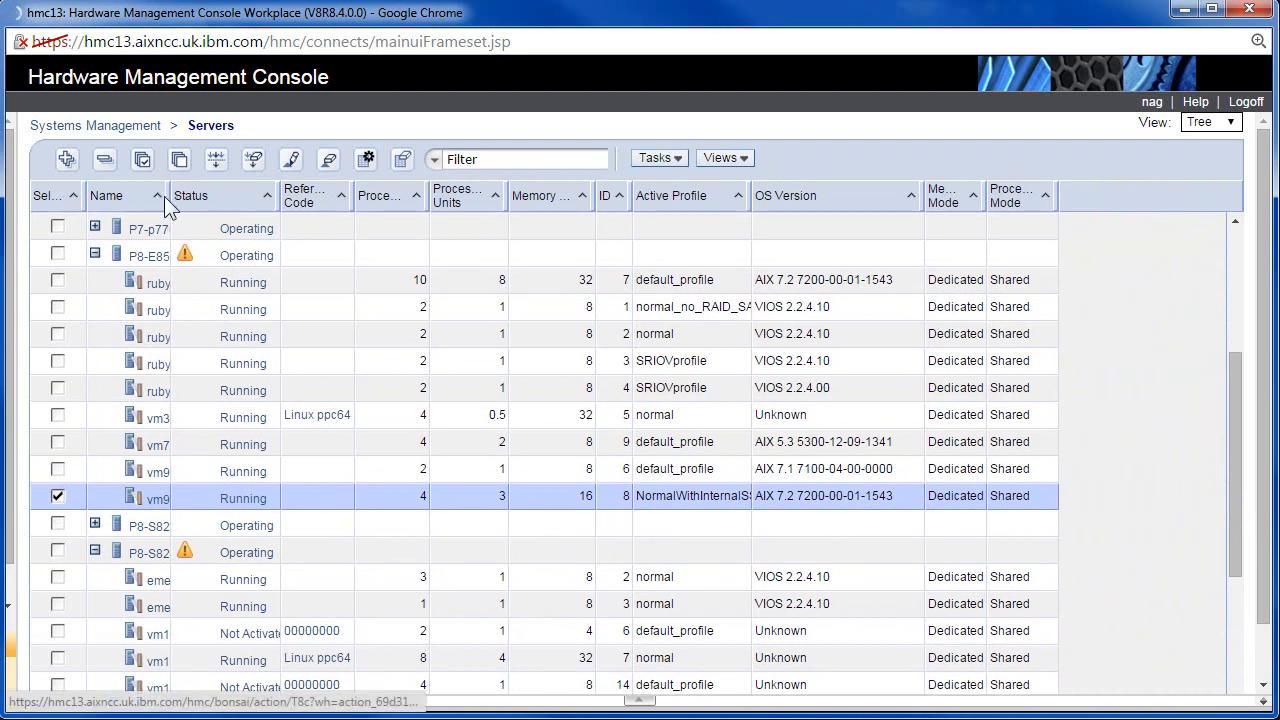
{"action": "left_click_drag", "start_coordinate": [169, 195], "coordinate": [328, 218]}
{"action": "left_click", "coordinate": [183, 504]}
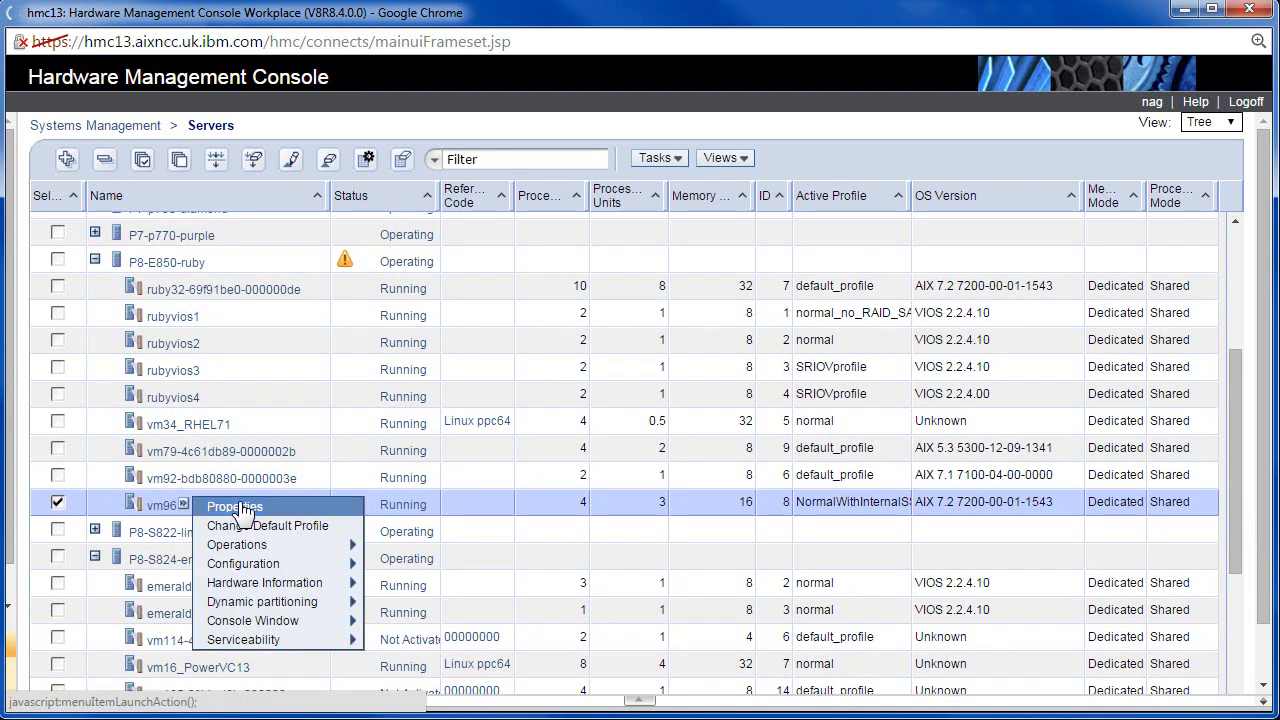
{"action": "mouse_move", "coordinate": [272, 640]}
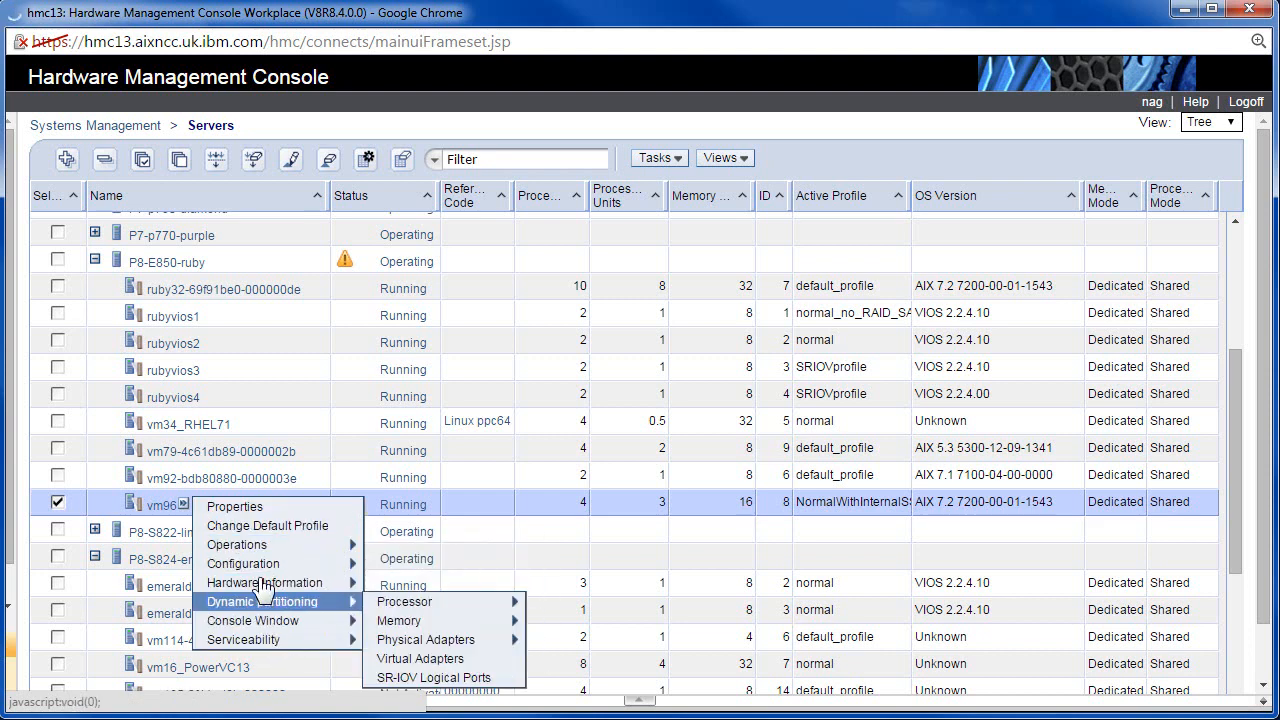
Open vm96's Partition Properties (AIX 7.2, Running, profile NormalWithInternalSSD) and move the window higher.
{"action": "left_click", "coordinate": [238, 508]}
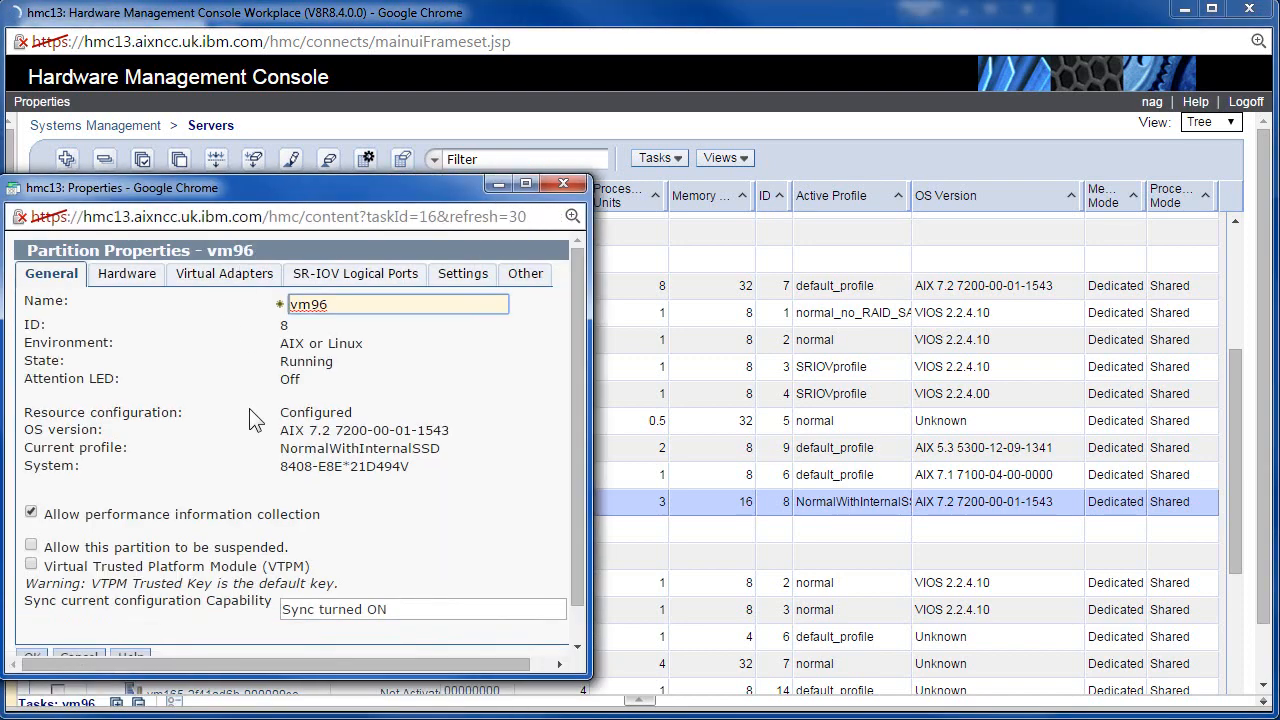
{"action": "left_click_drag", "start_coordinate": [256, 189], "coordinate": [279, 118]}
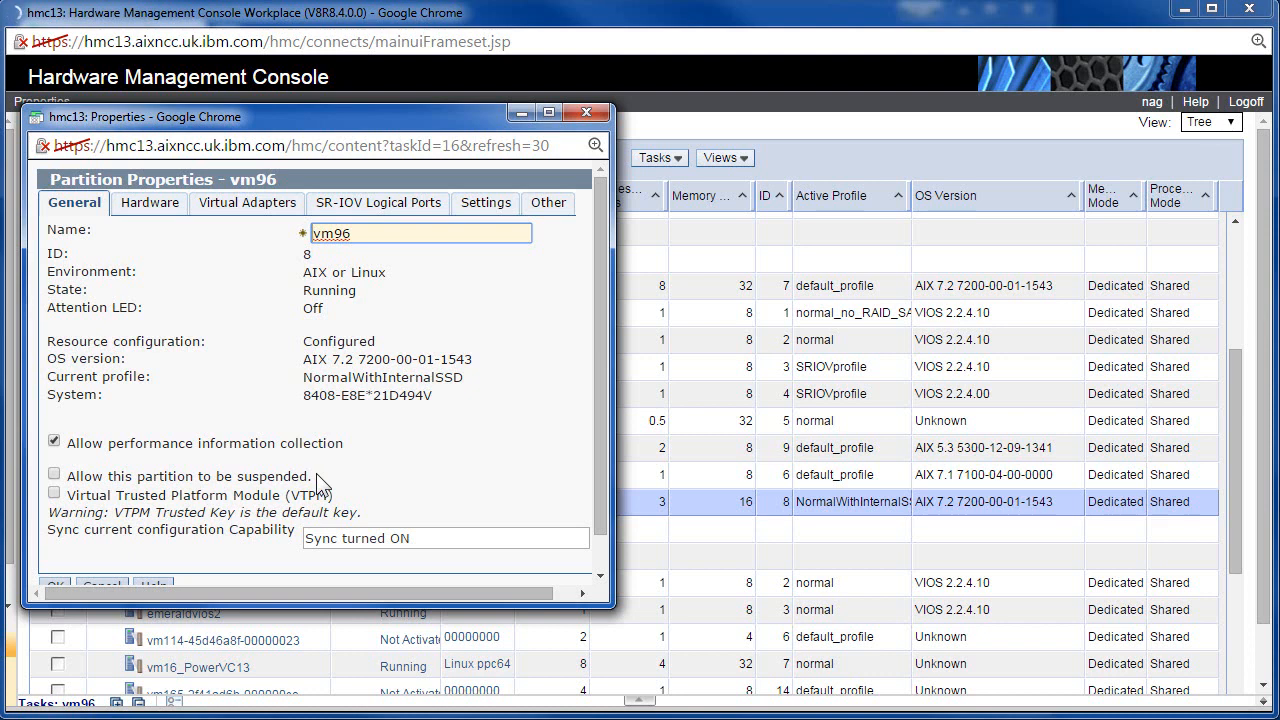
Inspect vm96's processors: 3.00 processing units, uncapped sharing, 4.0 virtual processors, POWER8 compatibility mode.
{"action": "left_click", "coordinate": [148, 206]}
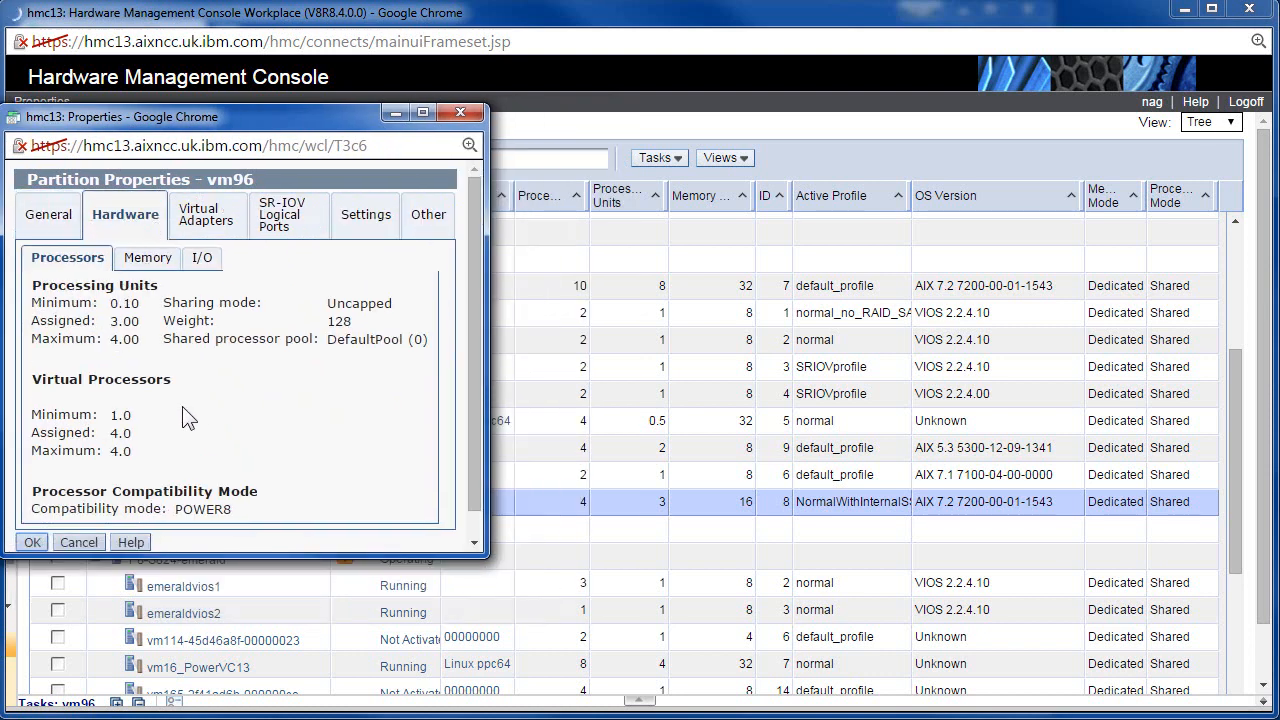
{"action": "left_click_drag", "start_coordinate": [480, 553], "coordinate": [612, 665]}
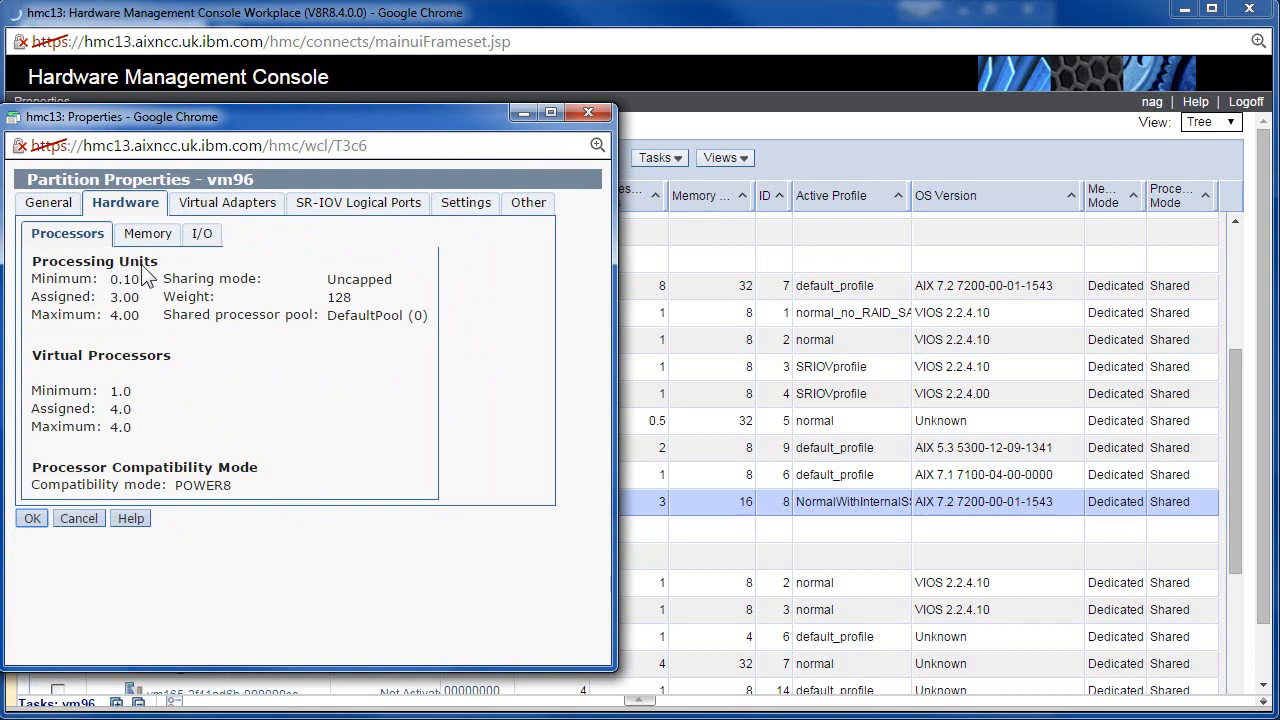
{"action": "left_click_drag", "start_coordinate": [108, 297], "coordinate": [143, 297]}
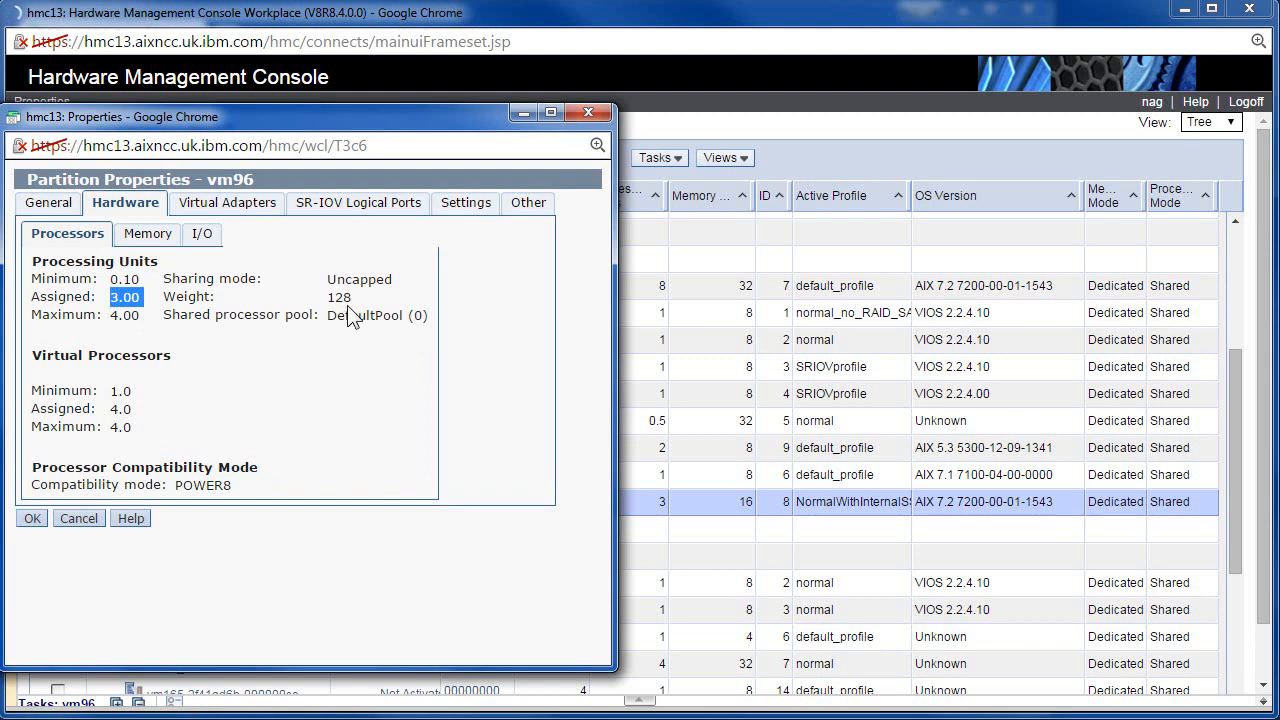
{"action": "mouse_move", "coordinate": [329, 297]}
{"action": "left_mouse_down"}
{"action": "mouse_move", "coordinate": [369, 297]}
{"action": "mouse_move", "coordinate": [325, 279]}
{"action": "left_mouse_up"}
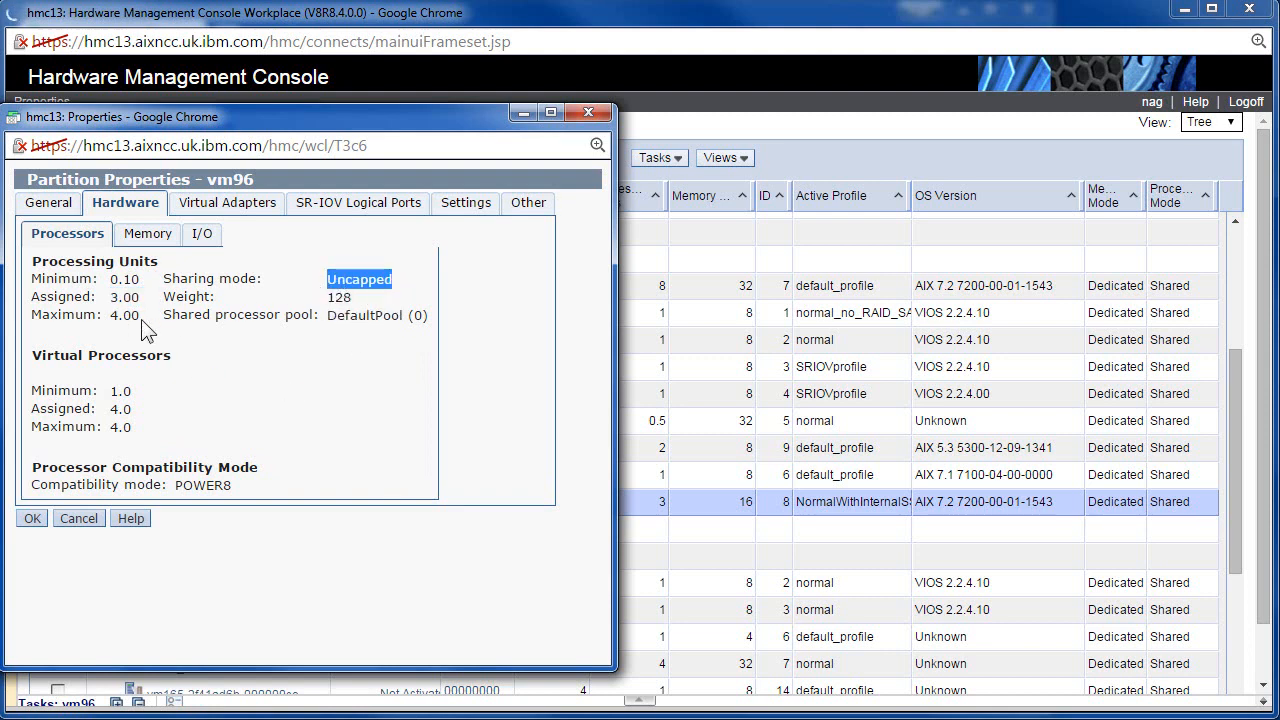
{"action": "mouse_move", "coordinate": [110, 409]}
{"action": "left_mouse_down"}
{"action": "mouse_move", "coordinate": [129, 407]}
{"action": "mouse_move", "coordinate": [112, 426]}
{"action": "mouse_move", "coordinate": [133, 409]}
{"action": "left_mouse_up"}
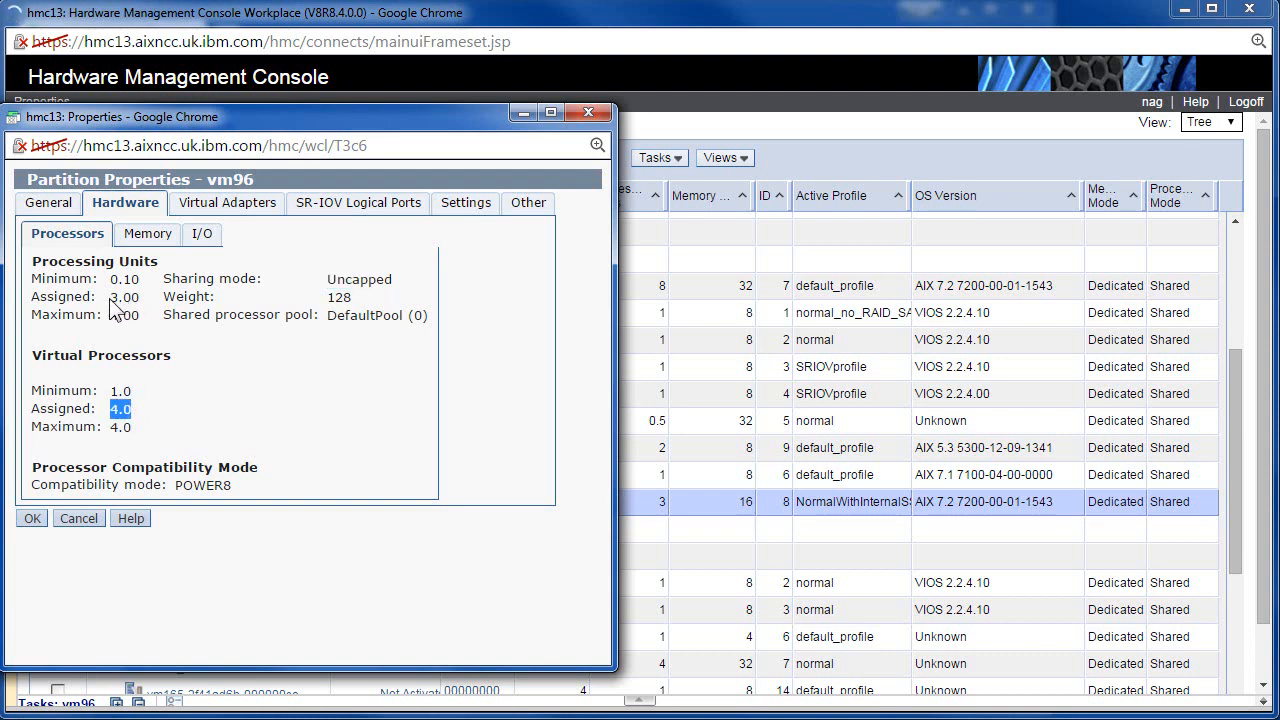
{"action": "left_click_drag", "start_coordinate": [110, 297], "coordinate": [148, 296]}
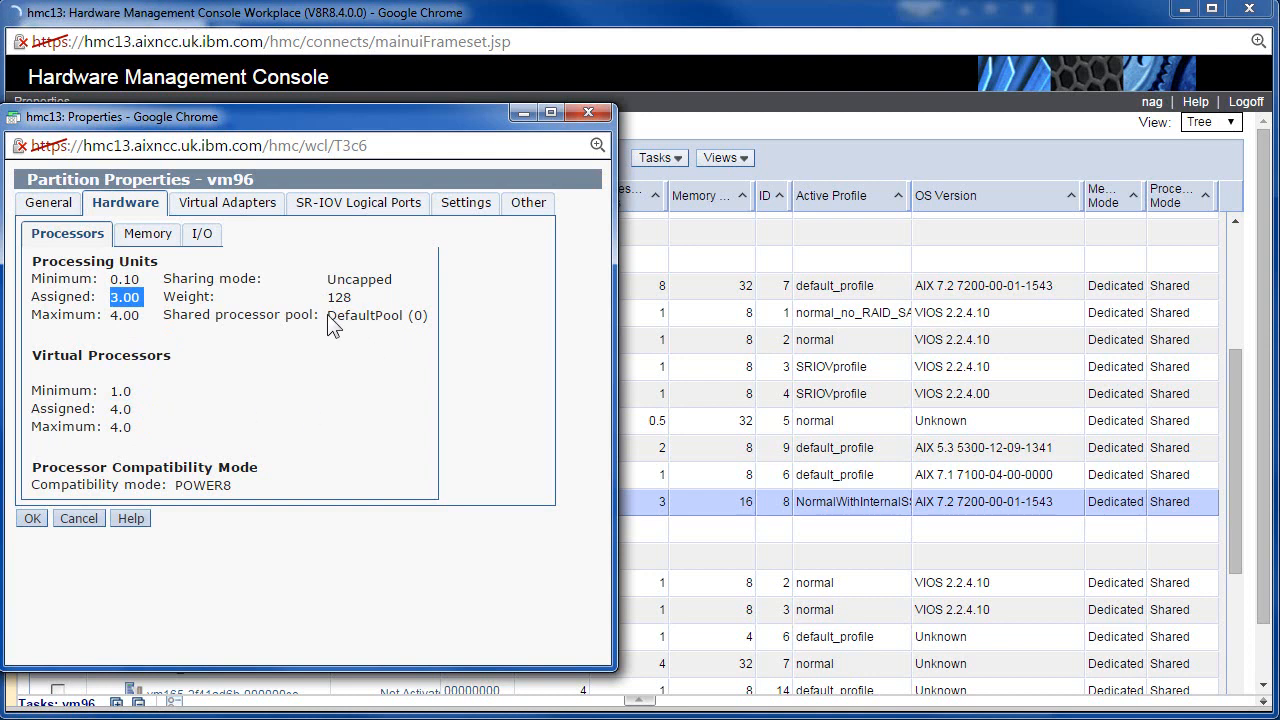
{"action": "left_click_drag", "start_coordinate": [328, 318], "coordinate": [440, 318]}
{"action": "left_click", "coordinate": [390, 318]}
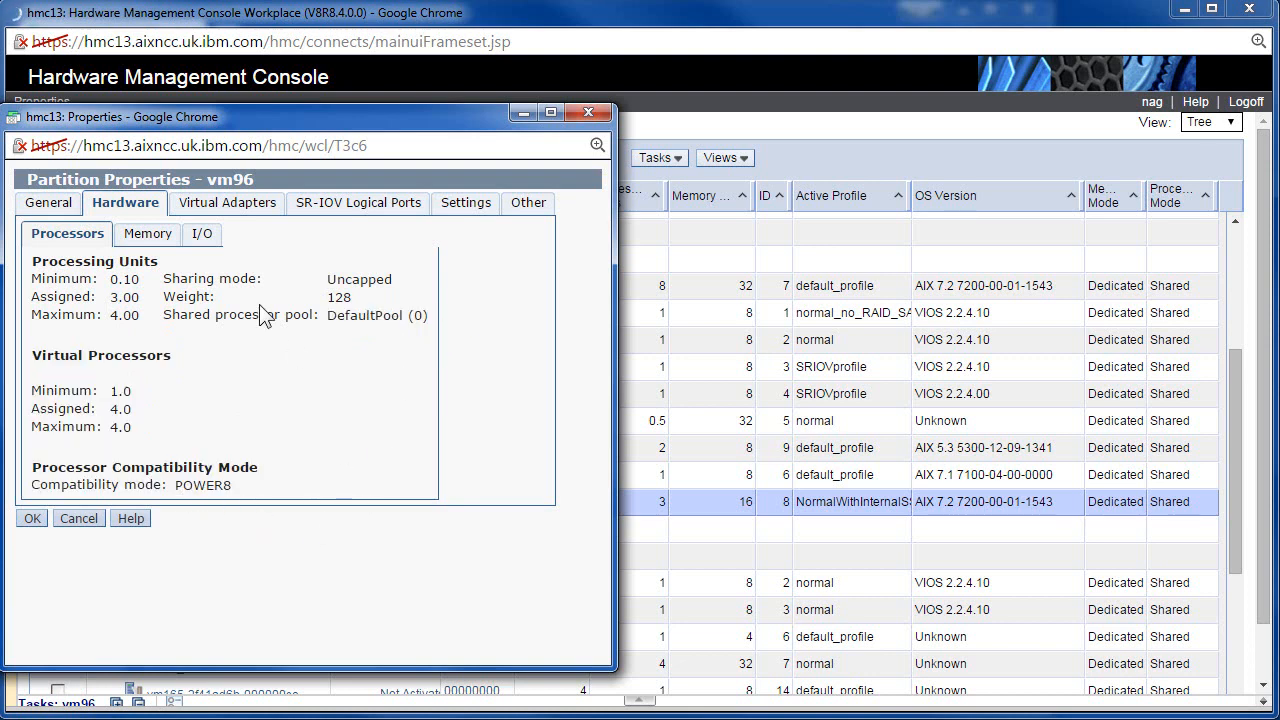
{"action": "left_click", "coordinate": [147, 236]}
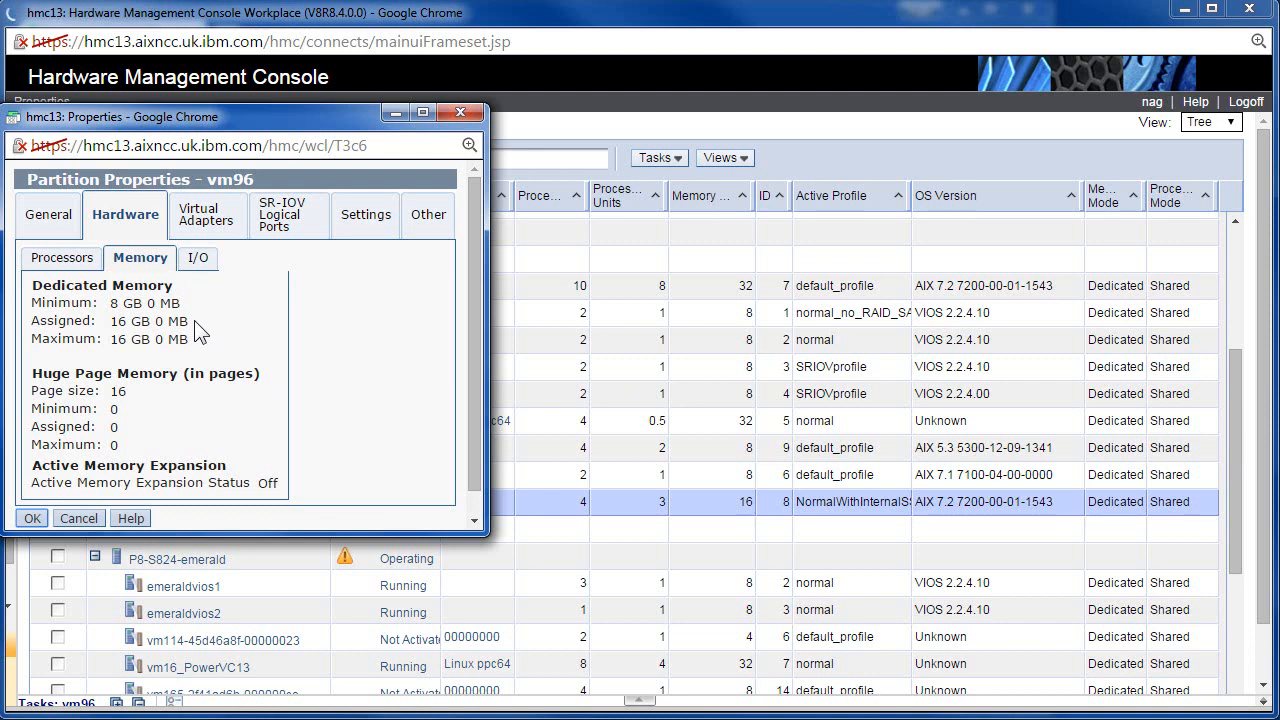
Confirm vm96 has 16 GB assigned and maximum memory, then view its two RAID controller I/O slots.
{"action": "left_click_drag", "start_coordinate": [110, 321], "coordinate": [212, 340]}
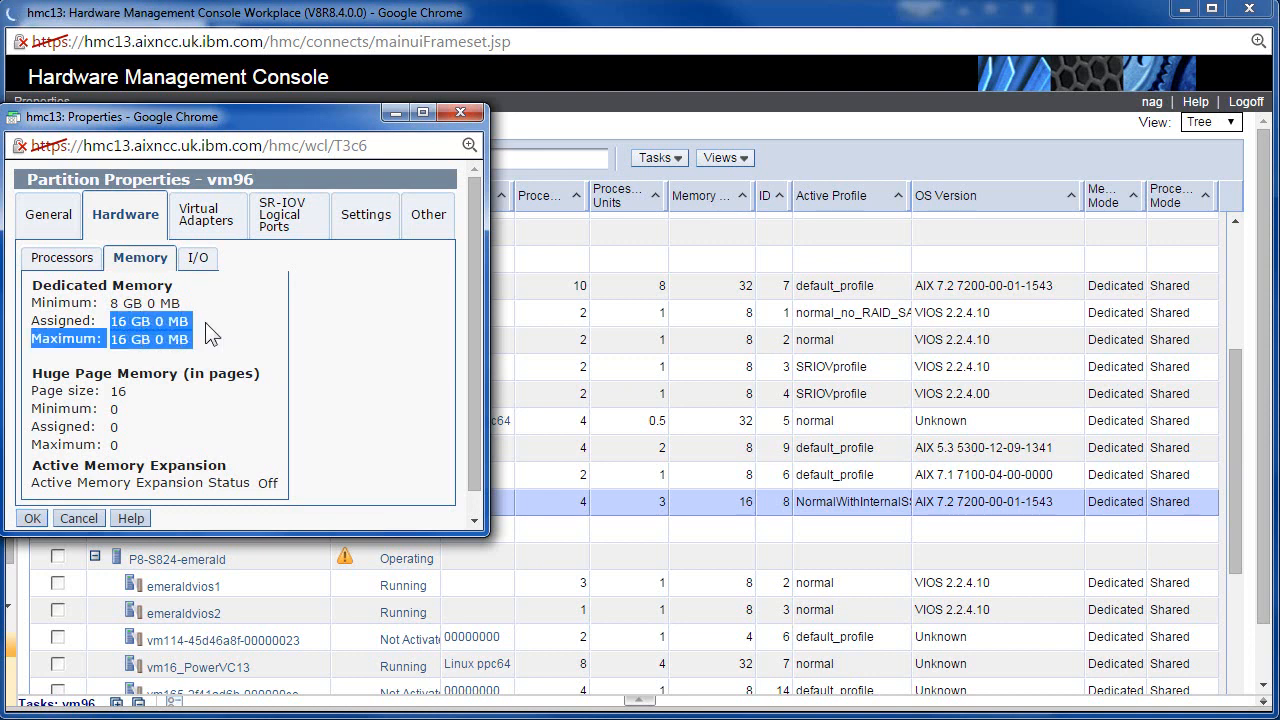
{"action": "left_click", "coordinate": [128, 354]}
{"action": "left_click_drag", "start_coordinate": [111, 339], "coordinate": [125, 341]}
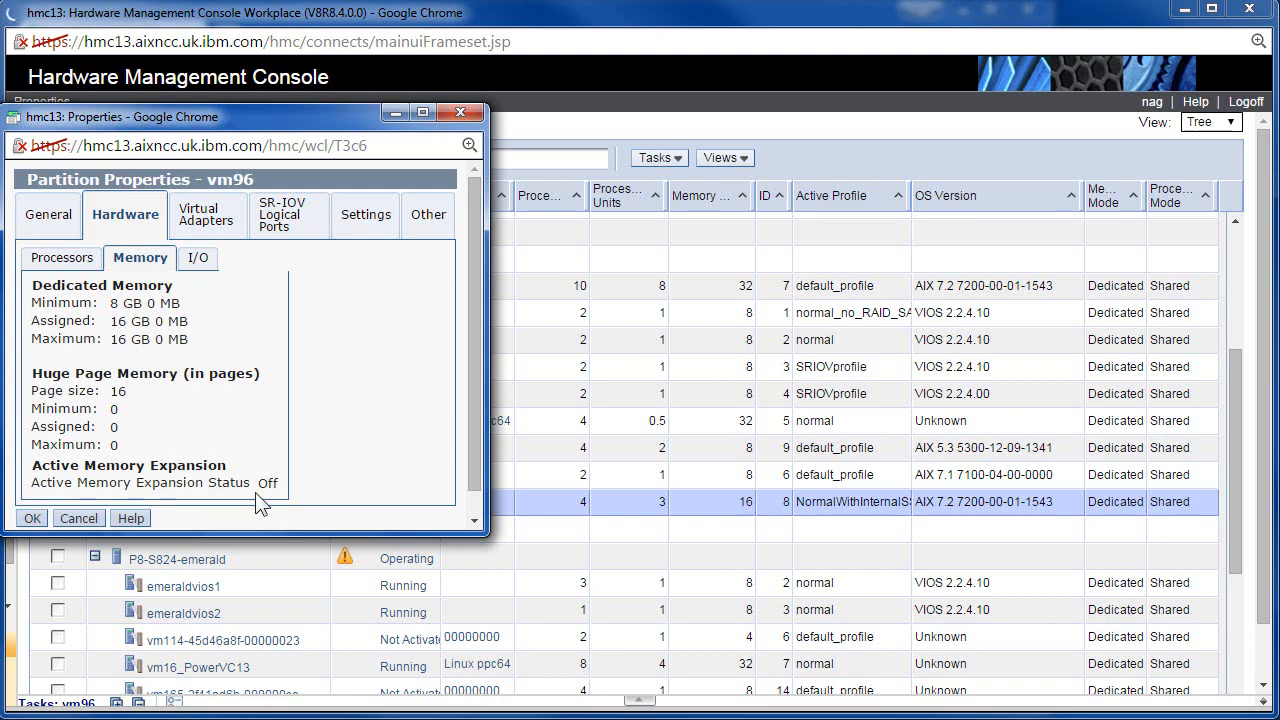
{"action": "left_click", "coordinate": [198, 263]}
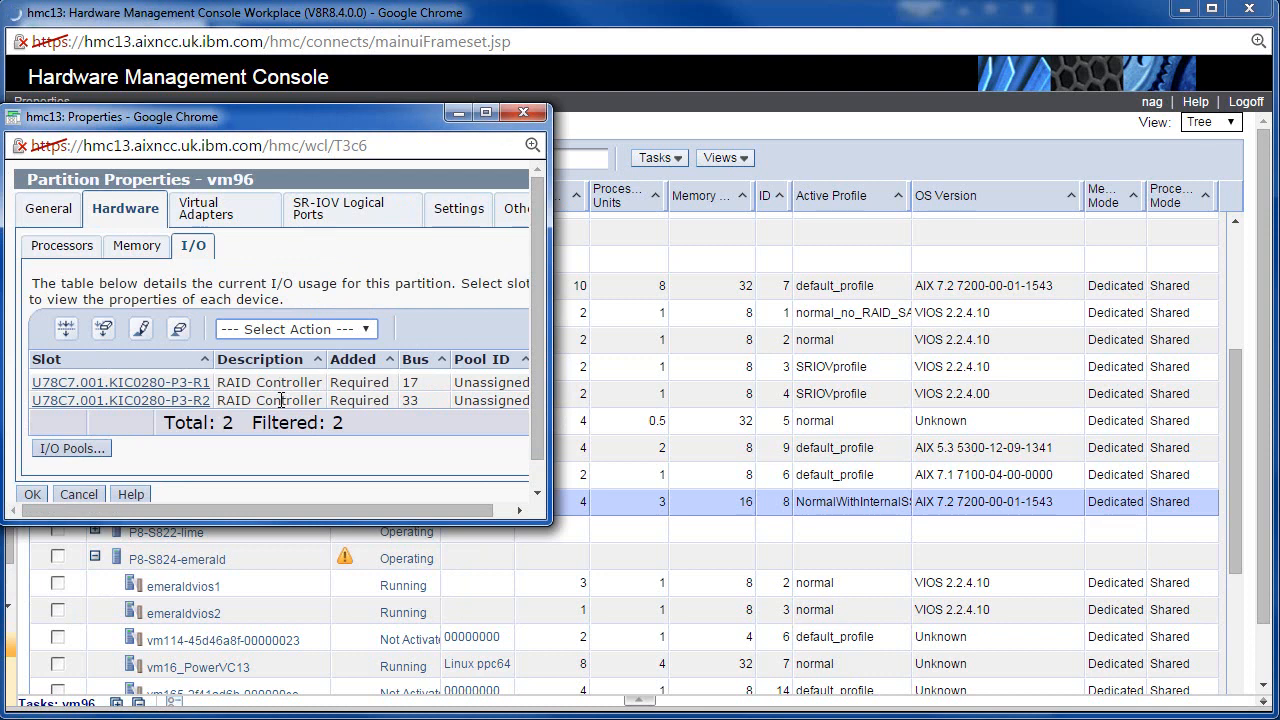
Enlarge the properties window to review the two RAID controllers, then list vm96's five virtual adapters.
{"action": "left_click_drag", "start_coordinate": [549, 521], "coordinate": [645, 577]}
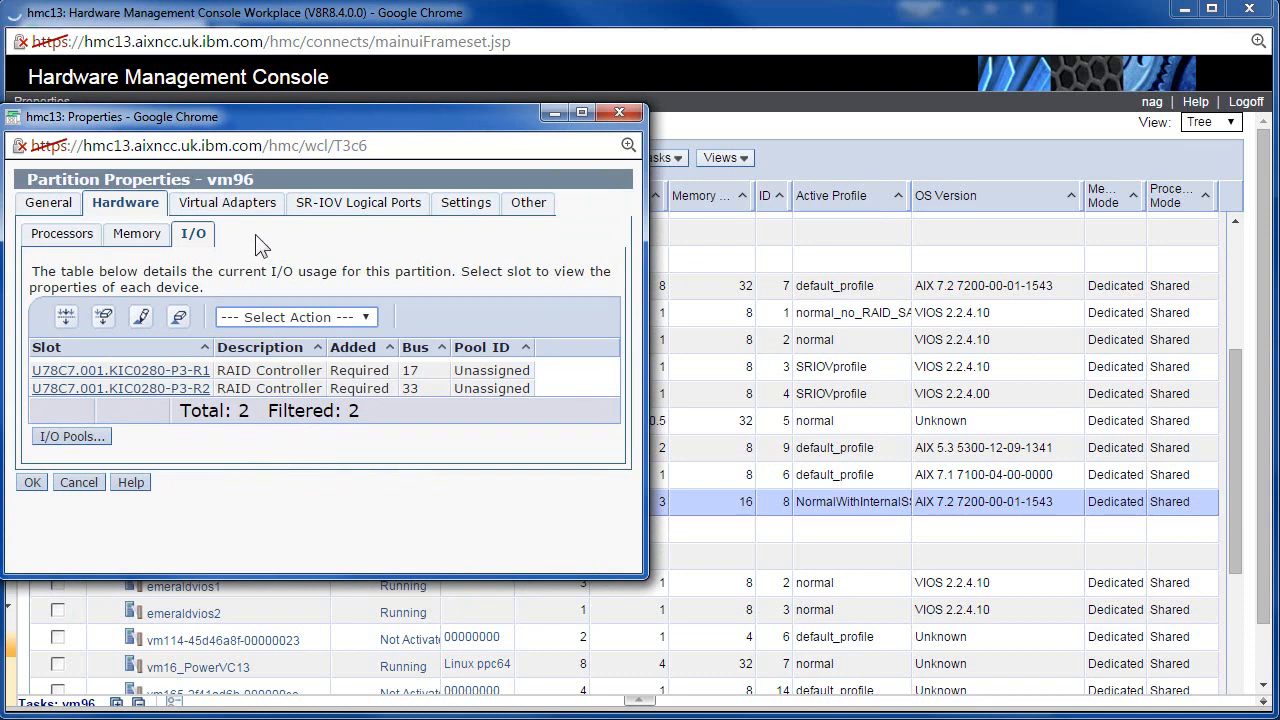
{"action": "left_click", "coordinate": [230, 206]}
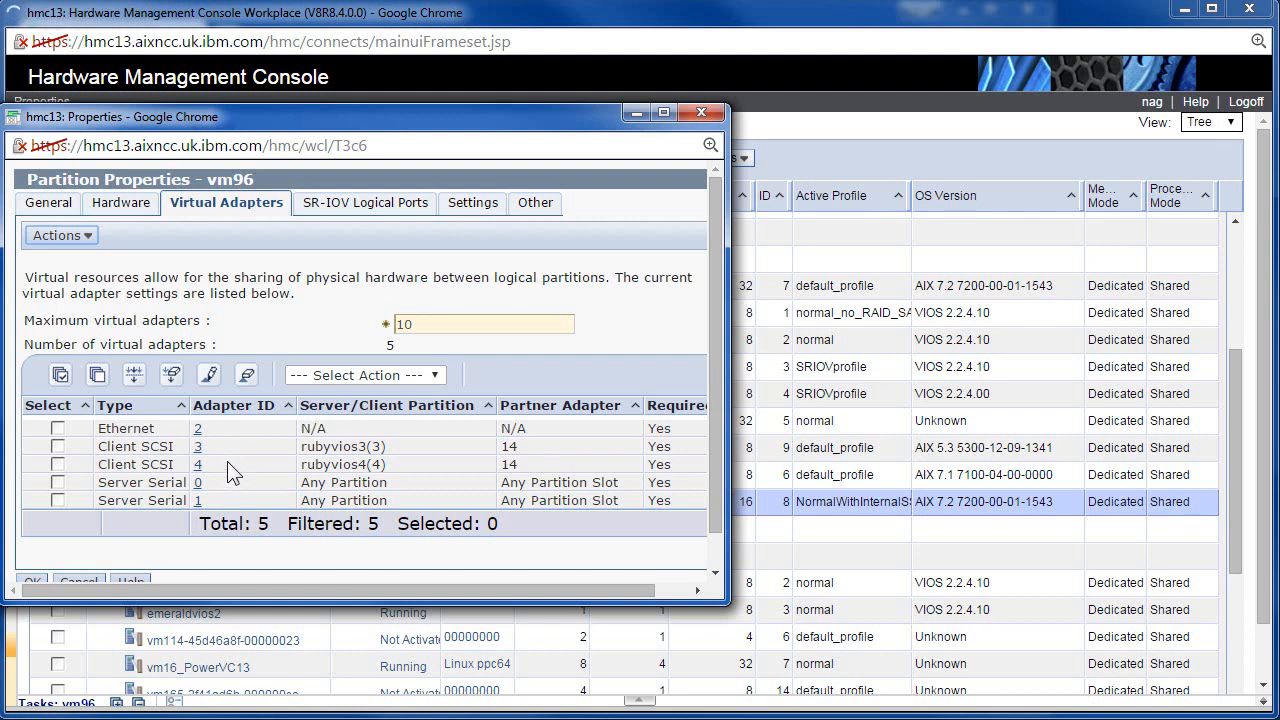
Review vm96's SR-IOV Logical Ports, Settings and Other tabs, then cancel without changes.
{"action": "left_click", "coordinate": [352, 204]}
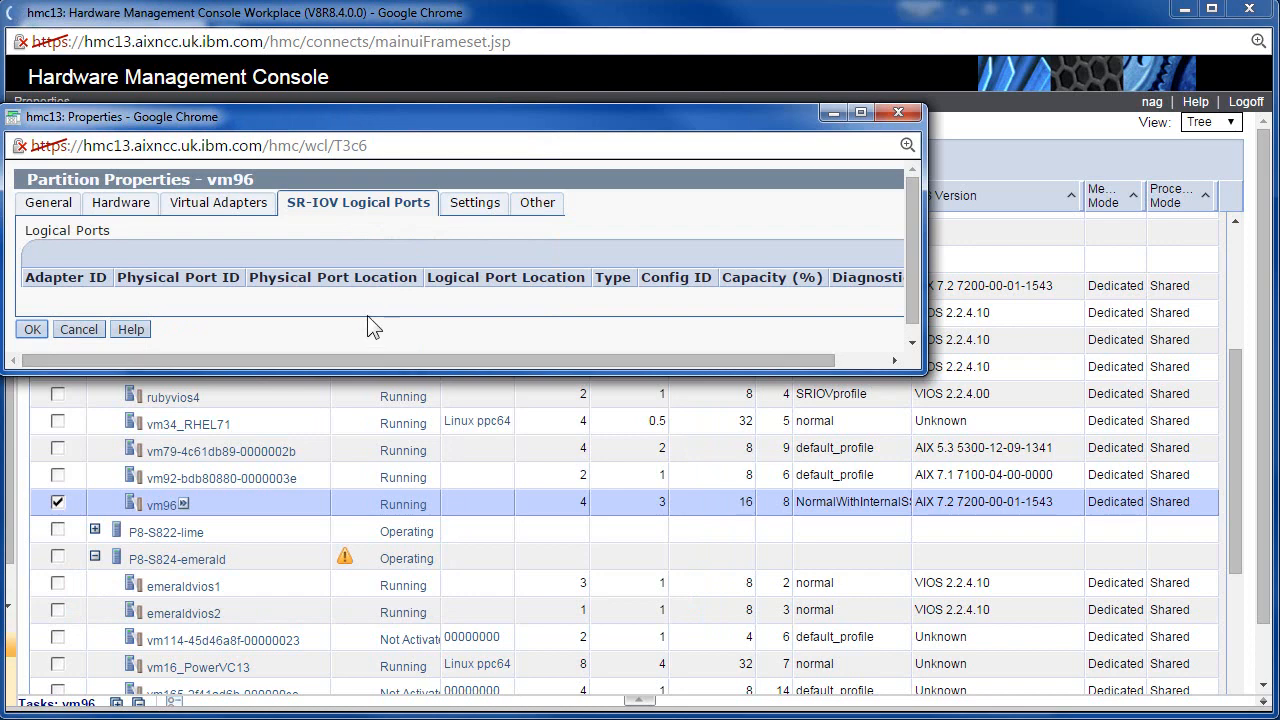
{"action": "left_click", "coordinate": [474, 204]}
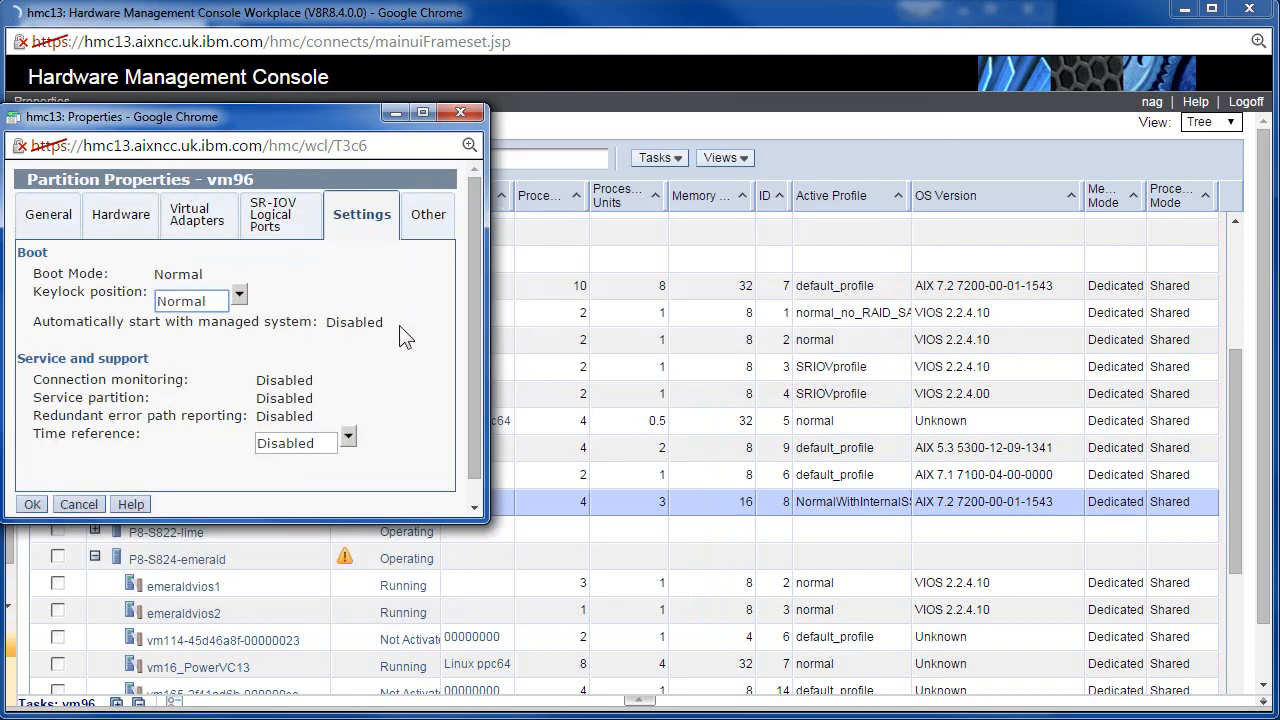
{"action": "left_click", "coordinate": [423, 216]}
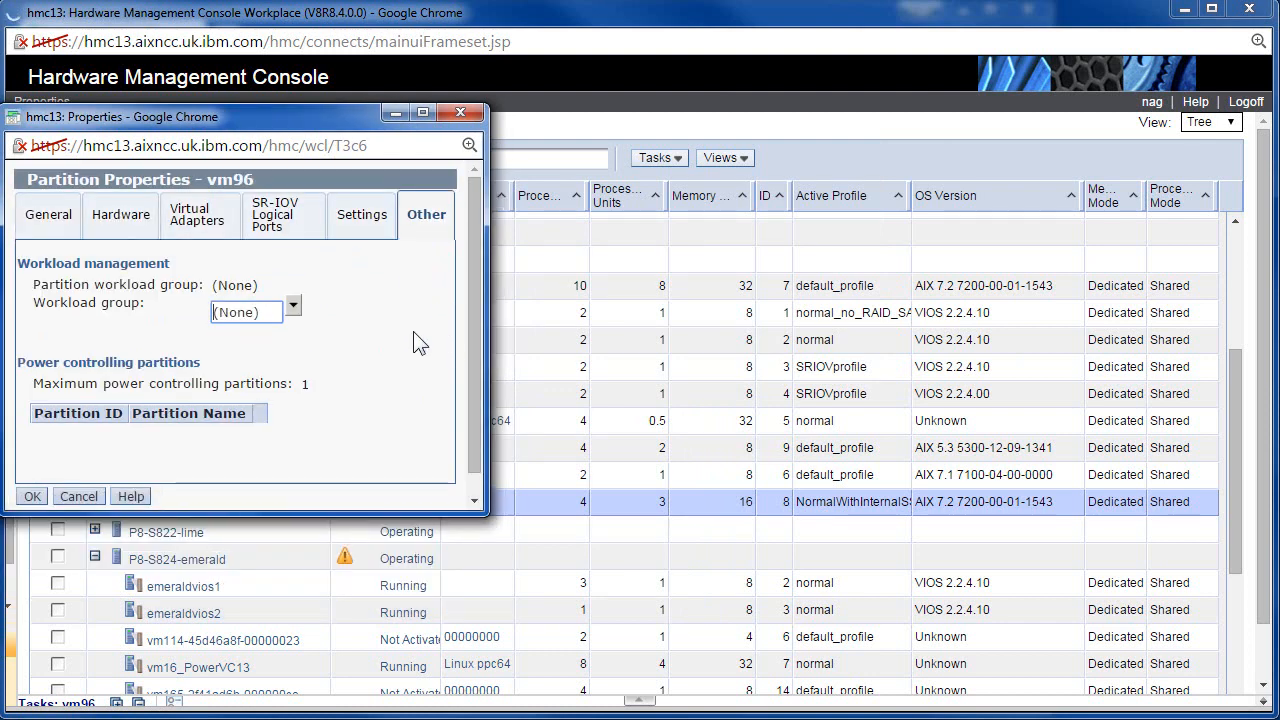
{"action": "left_click", "coordinate": [82, 497]}
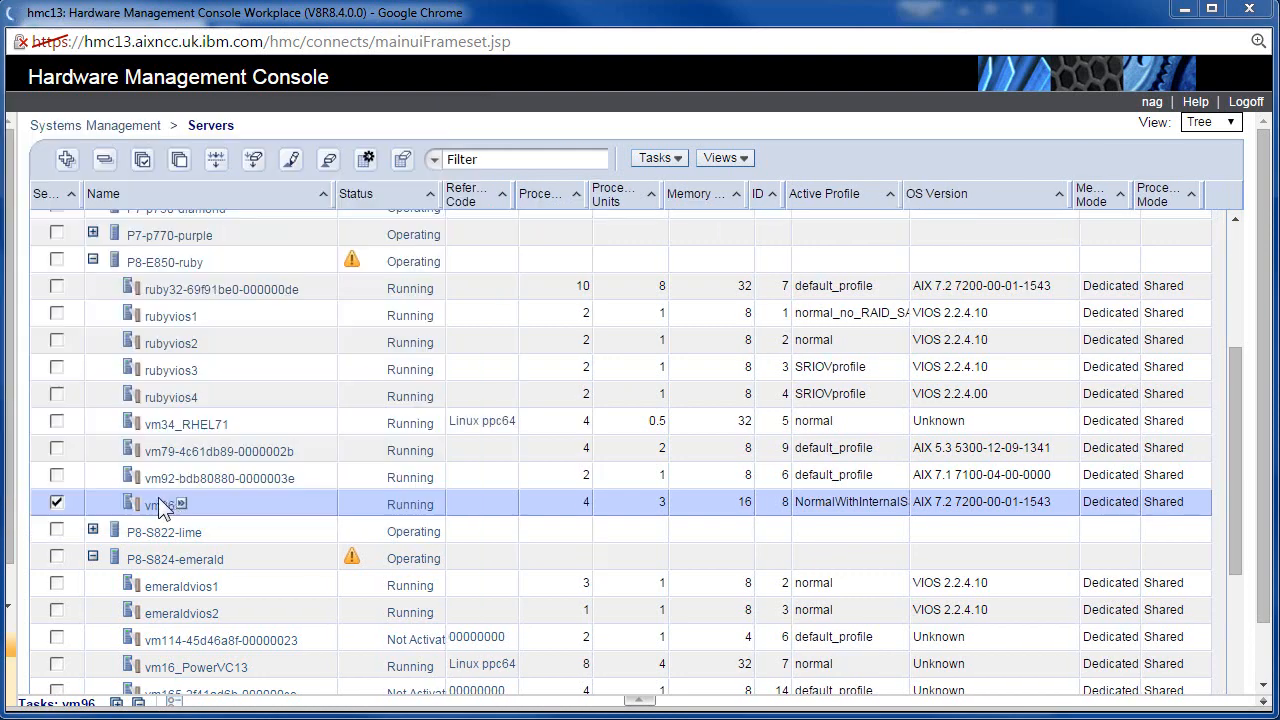
Open the Operations > Shut Down dialog for vm96 and move it to the top of the screen.
{"action": "left_click", "coordinate": [180, 504]}
{"action": "mouse_move", "coordinate": [258, 548]}
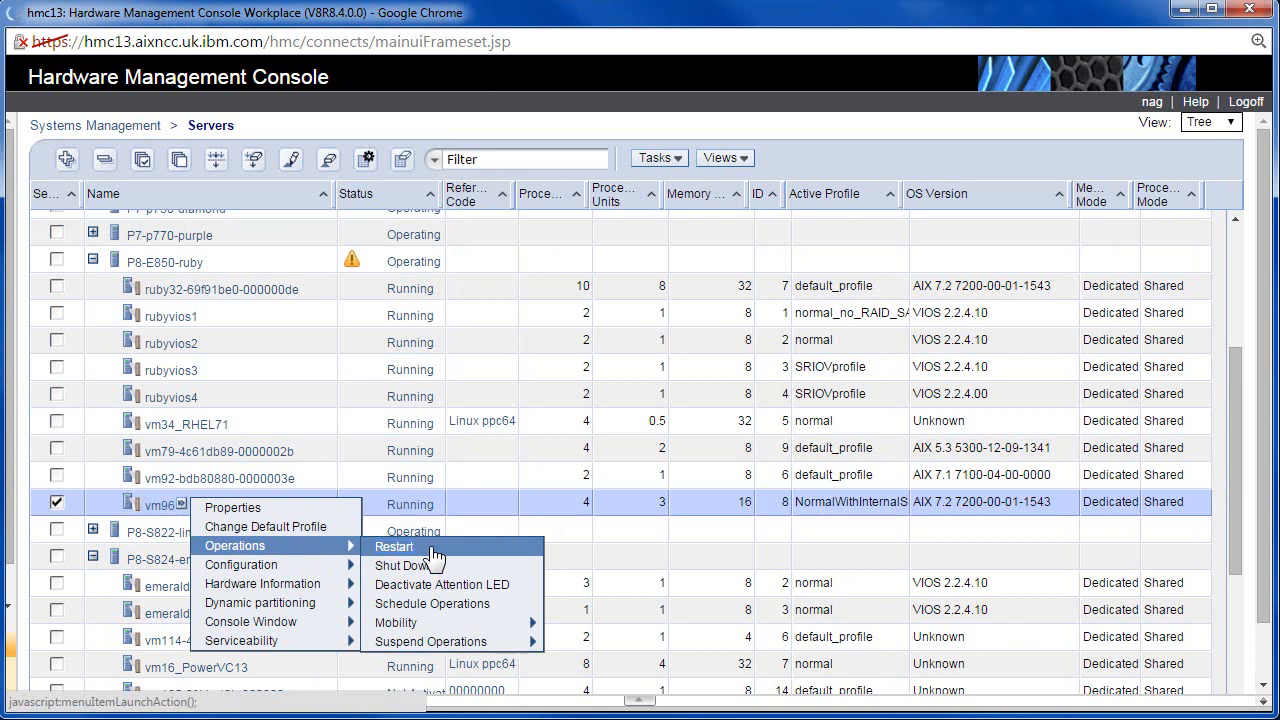
{"action": "mouse_move", "coordinate": [300, 566]}
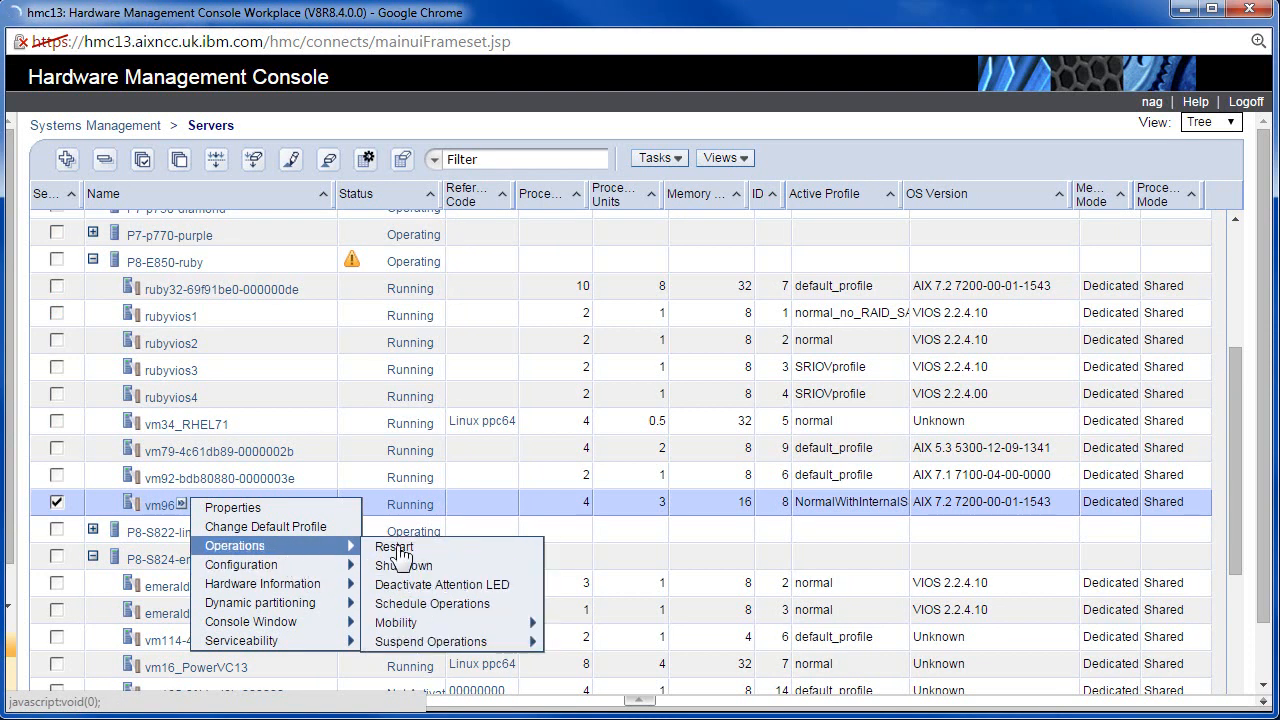
{"action": "left_click", "coordinate": [430, 566]}
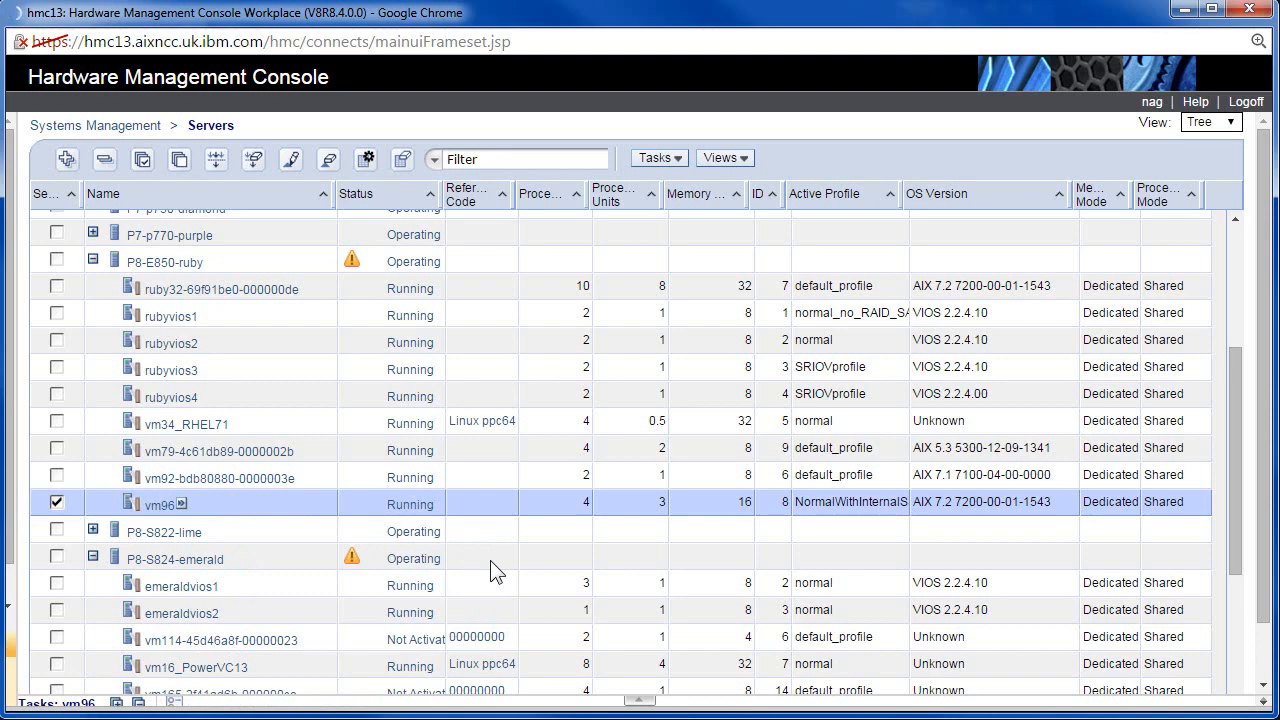
{"action": "left_click_drag", "start_coordinate": [363, 186], "coordinate": [416, 43]}
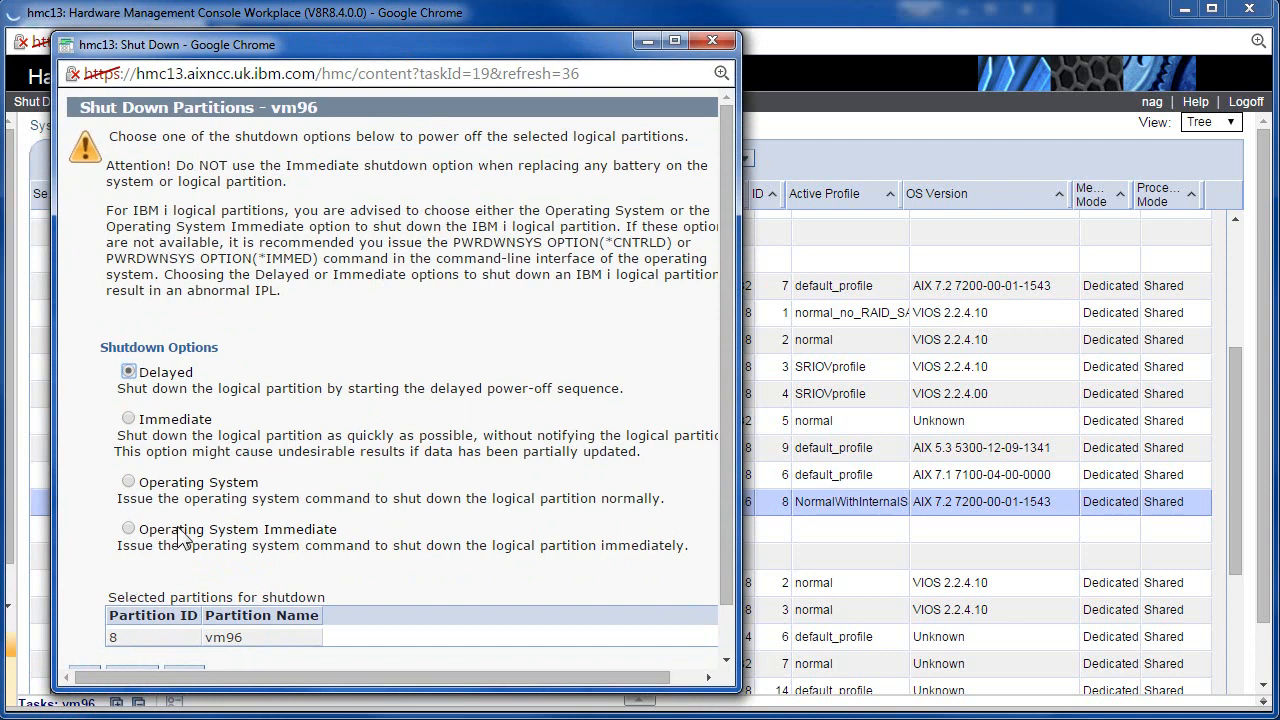
Select Immediate shutdown for vm96, cancel it, and reopen vm96's task menu.
{"action": "left_click", "coordinate": [129, 419]}
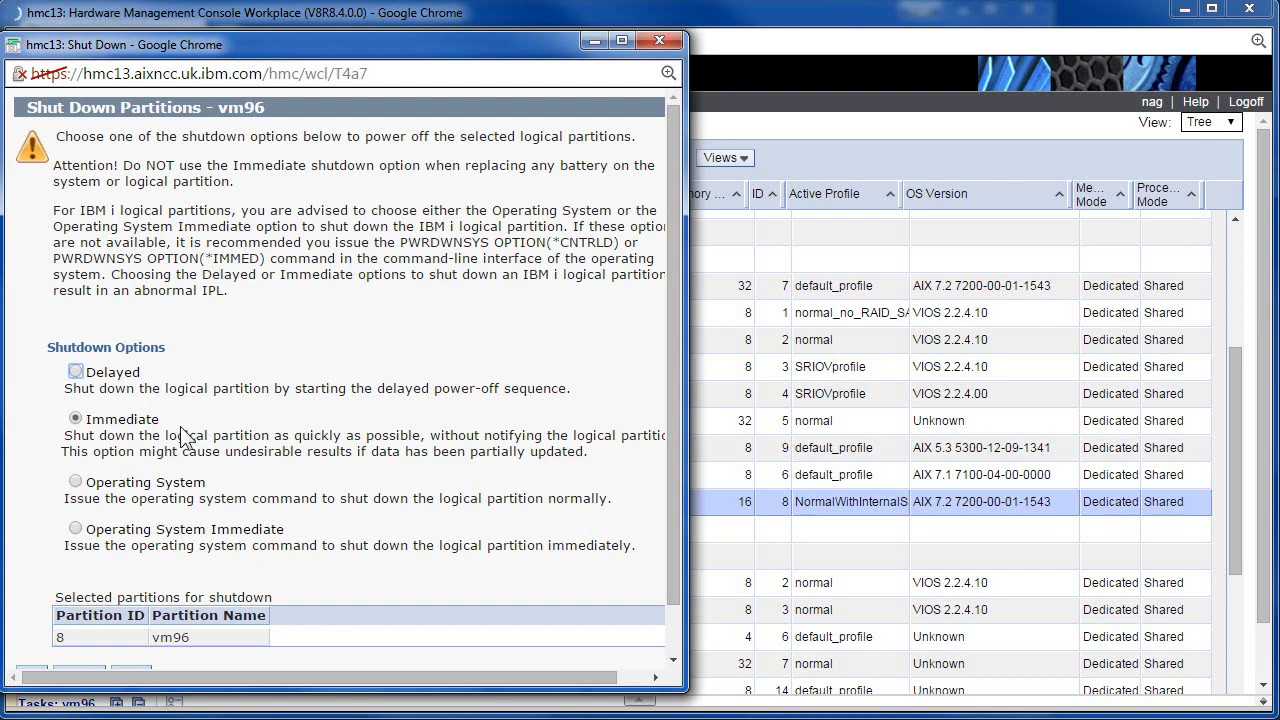
{"action": "scroll", "coordinate": [183, 437], "scroll_direction": "down", "scroll_amount": 2}
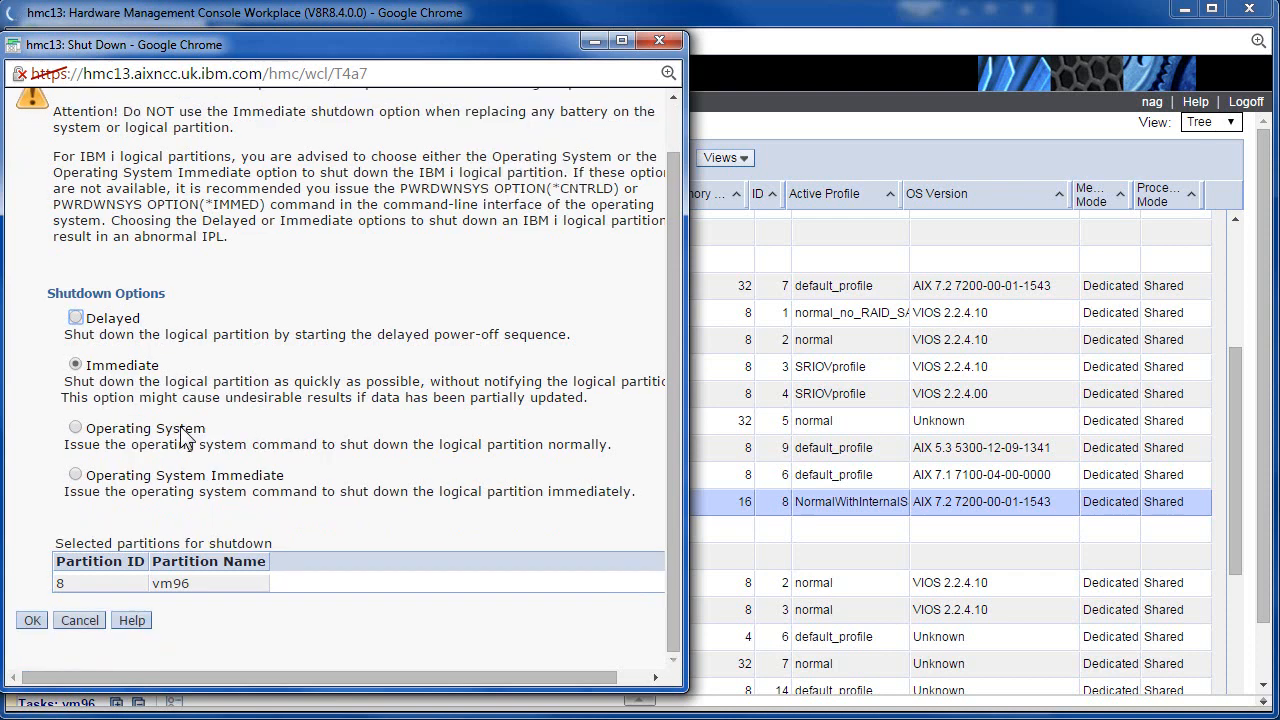
{"action": "left_click", "coordinate": [76, 619]}
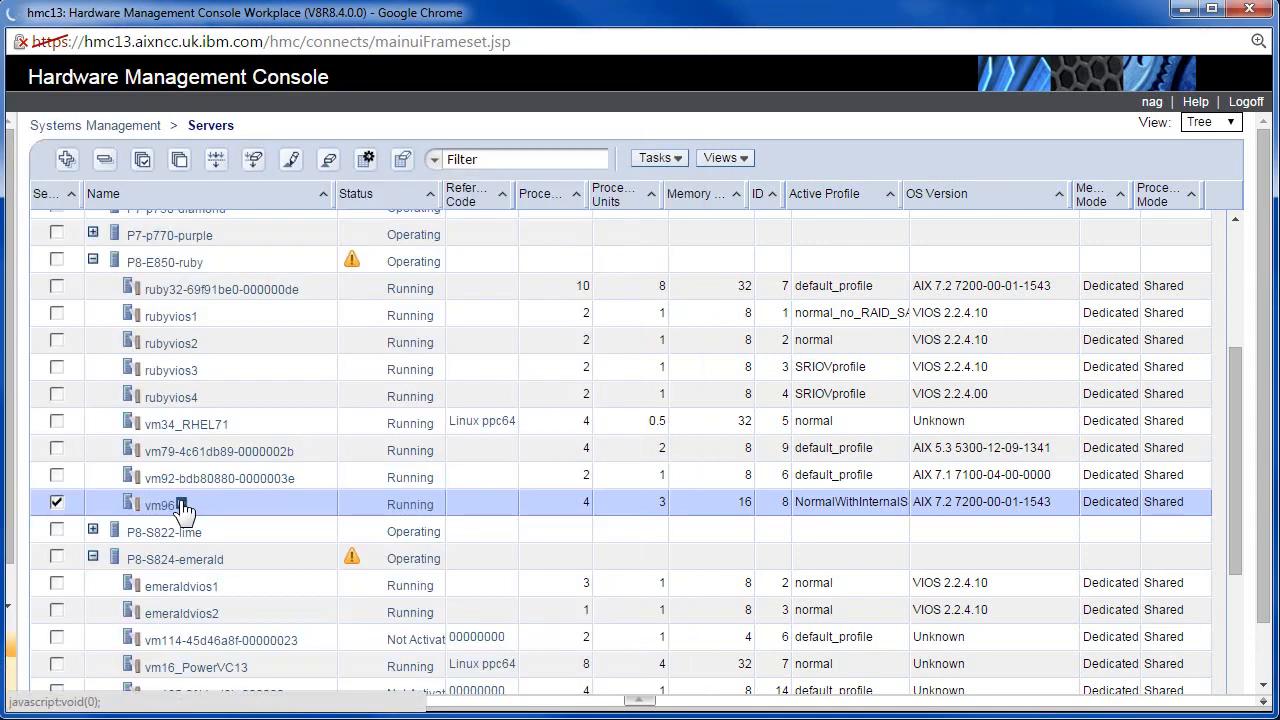
{"action": "left_click", "coordinate": [180, 505]}
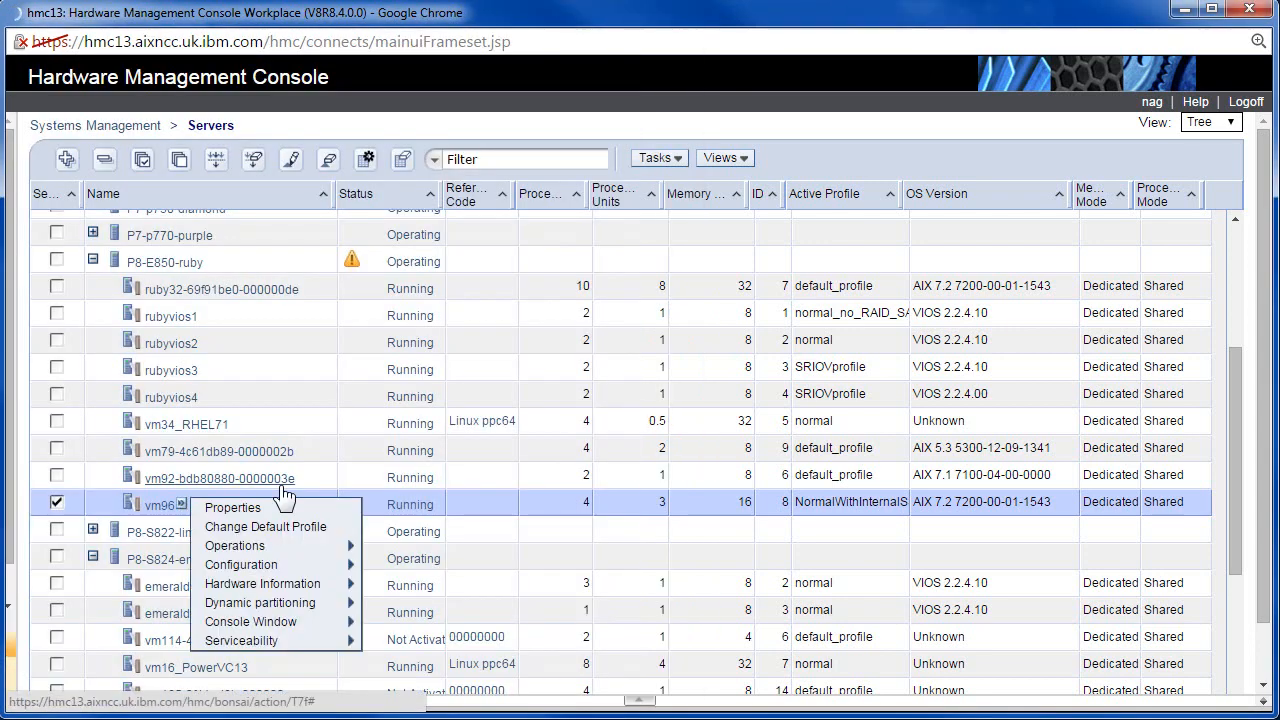
Open Operations > Schedule Operations for vm96 from its task menu.
{"action": "mouse_move", "coordinate": [315, 548]}
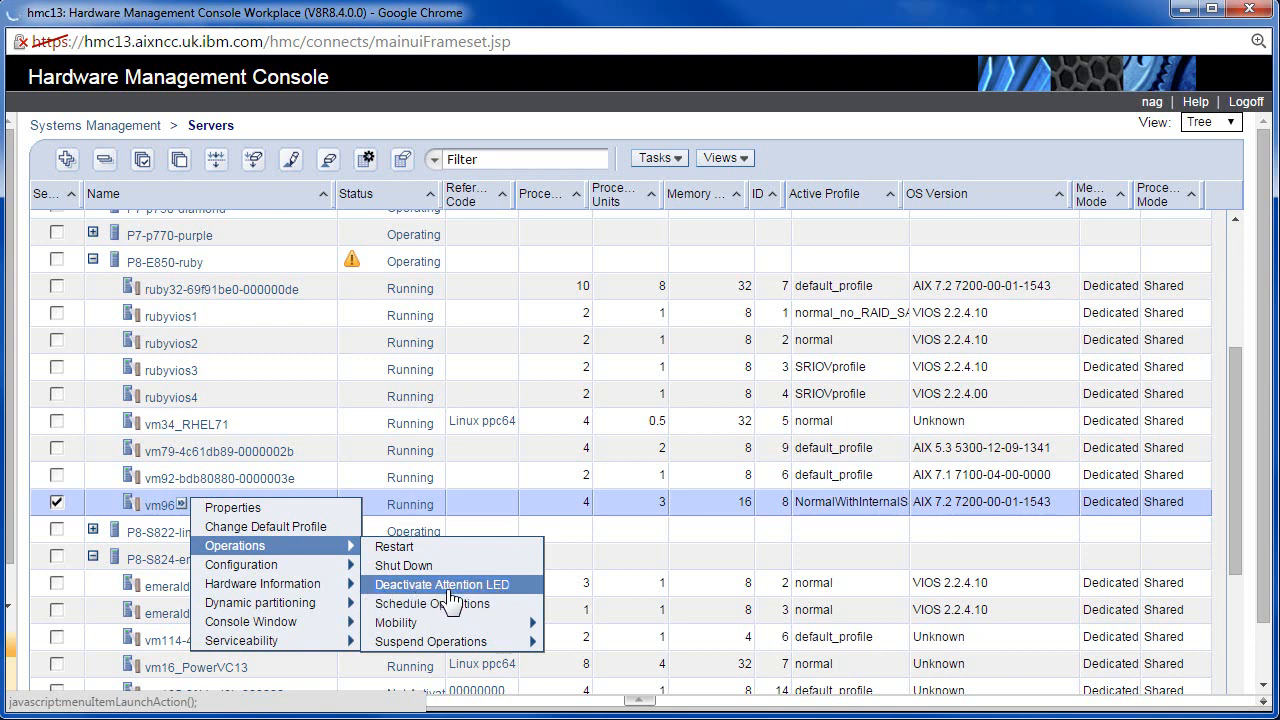
{"action": "left_click", "coordinate": [353, 274]}
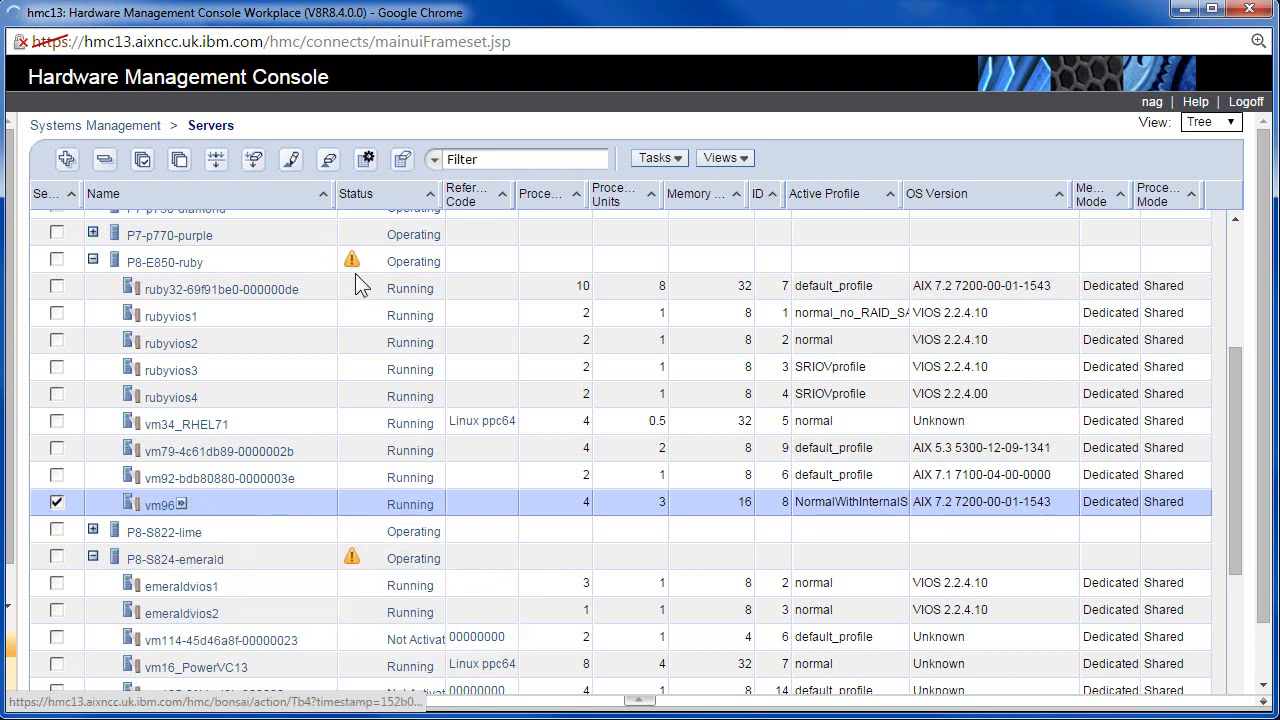
{"action": "left_click", "coordinate": [182, 506]}
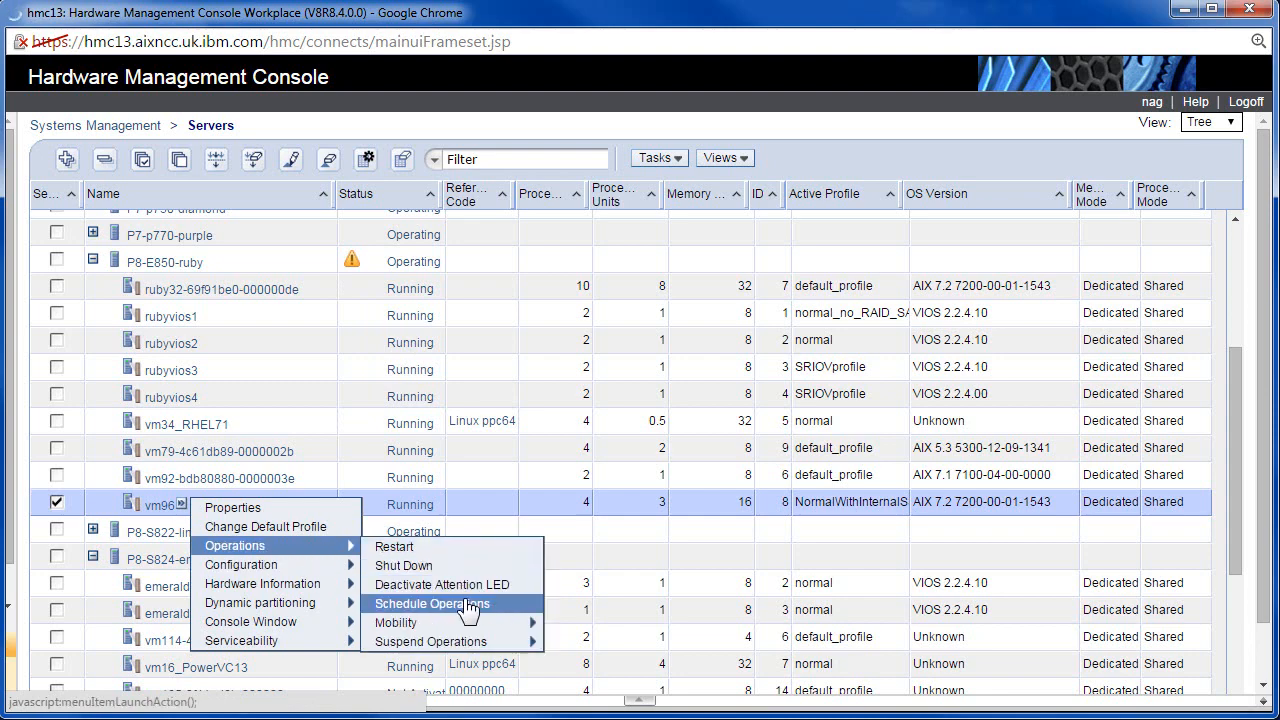
{"action": "left_click", "coordinate": [465, 604]}
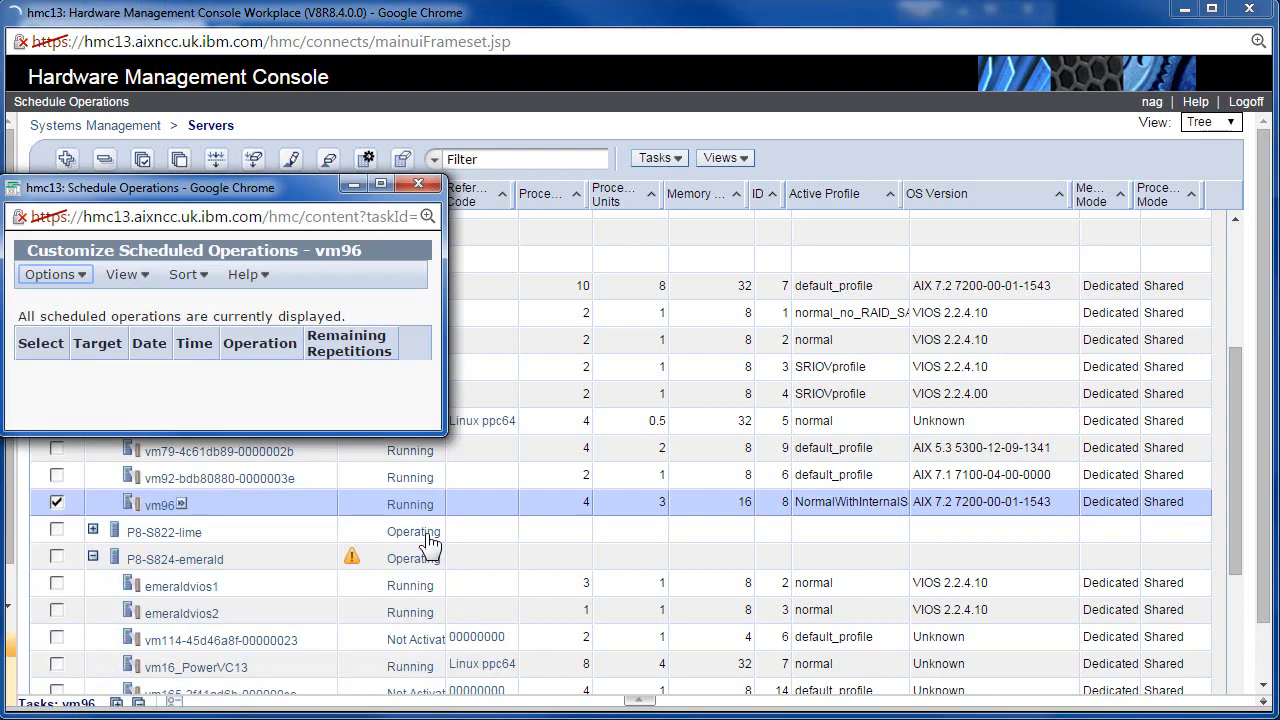
Create a new Dynamic Reconfiguration scheduled operation for vm96.
{"action": "left_click", "coordinate": [80, 269]}
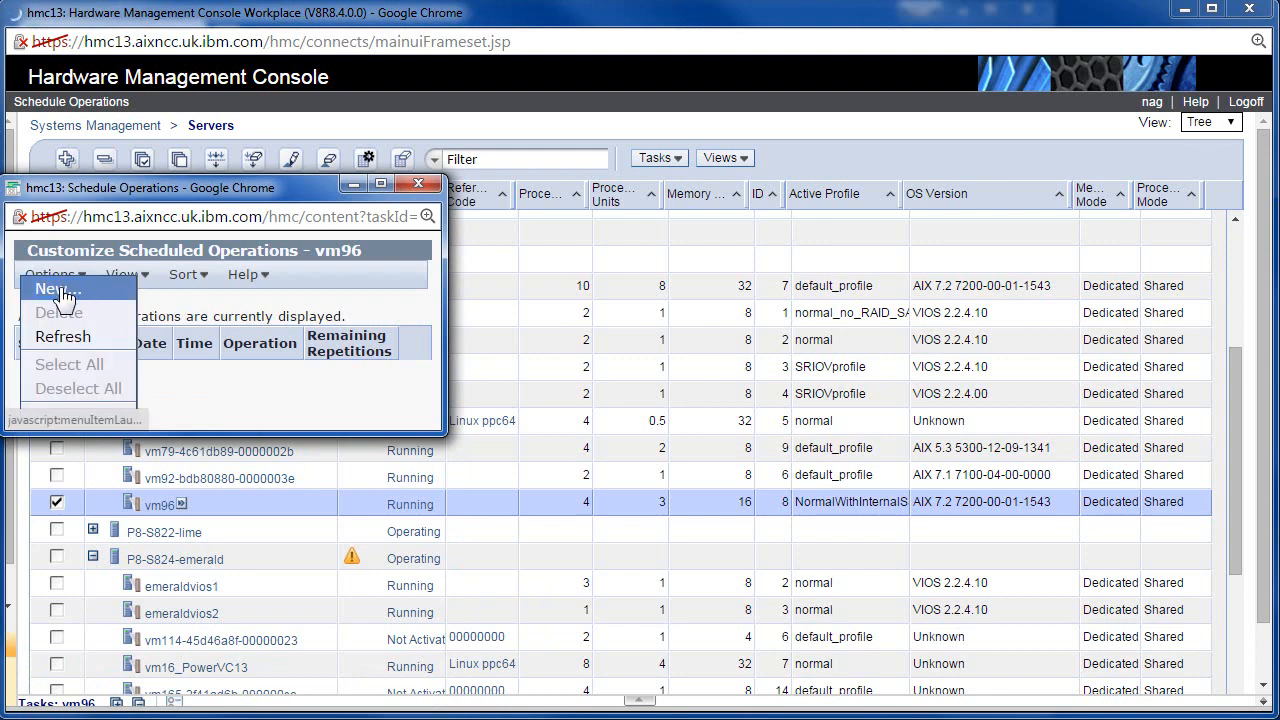
{"action": "left_click", "coordinate": [68, 289]}
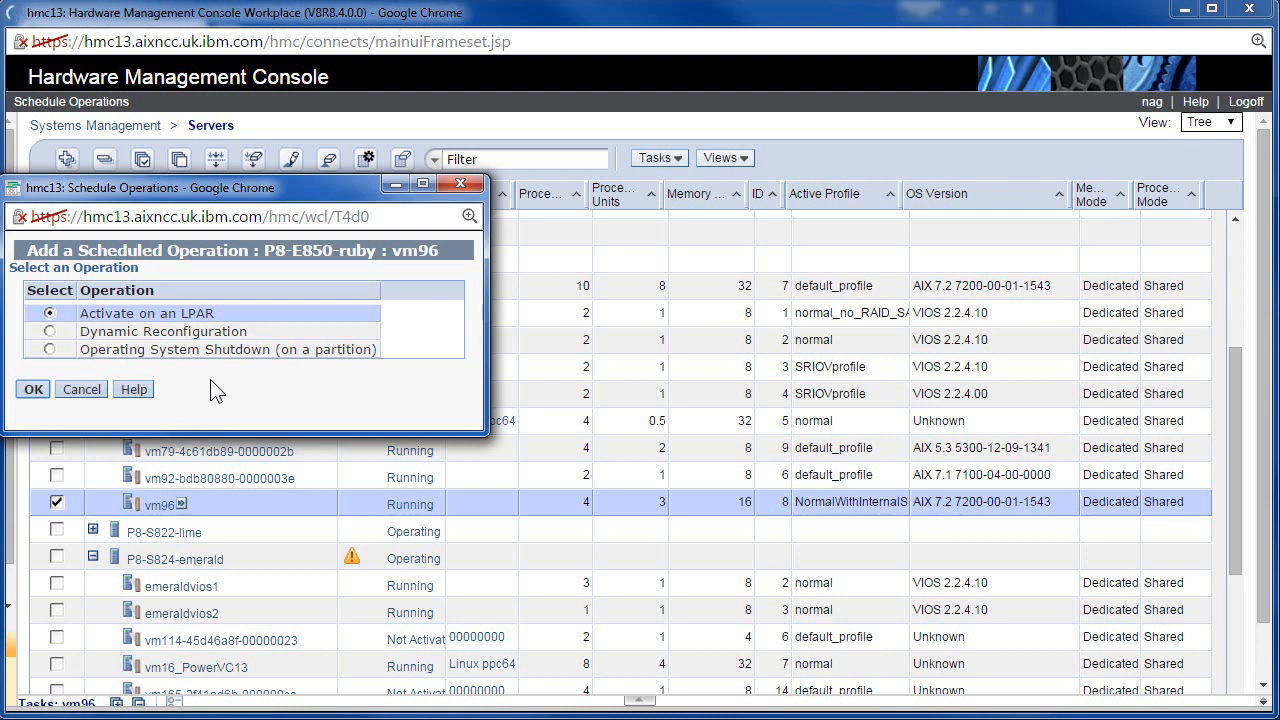
{"action": "left_click", "coordinate": [50, 332]}
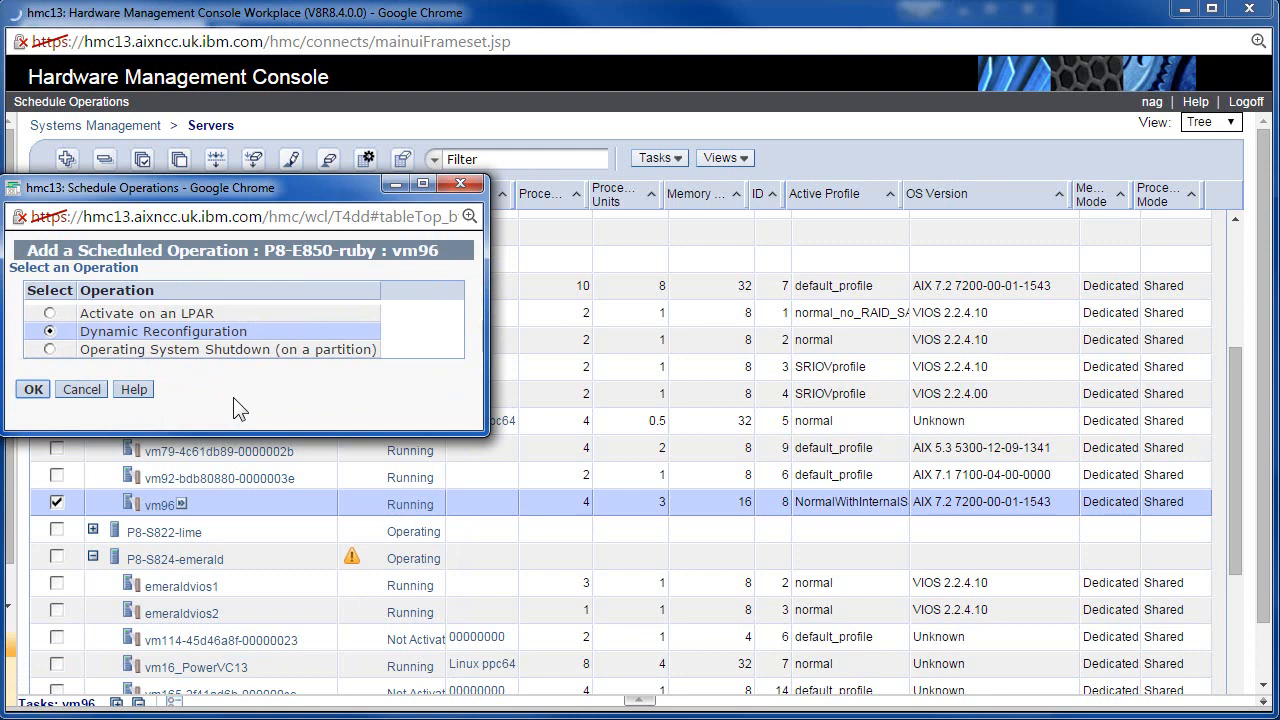
{"action": "left_click", "coordinate": [34, 391]}
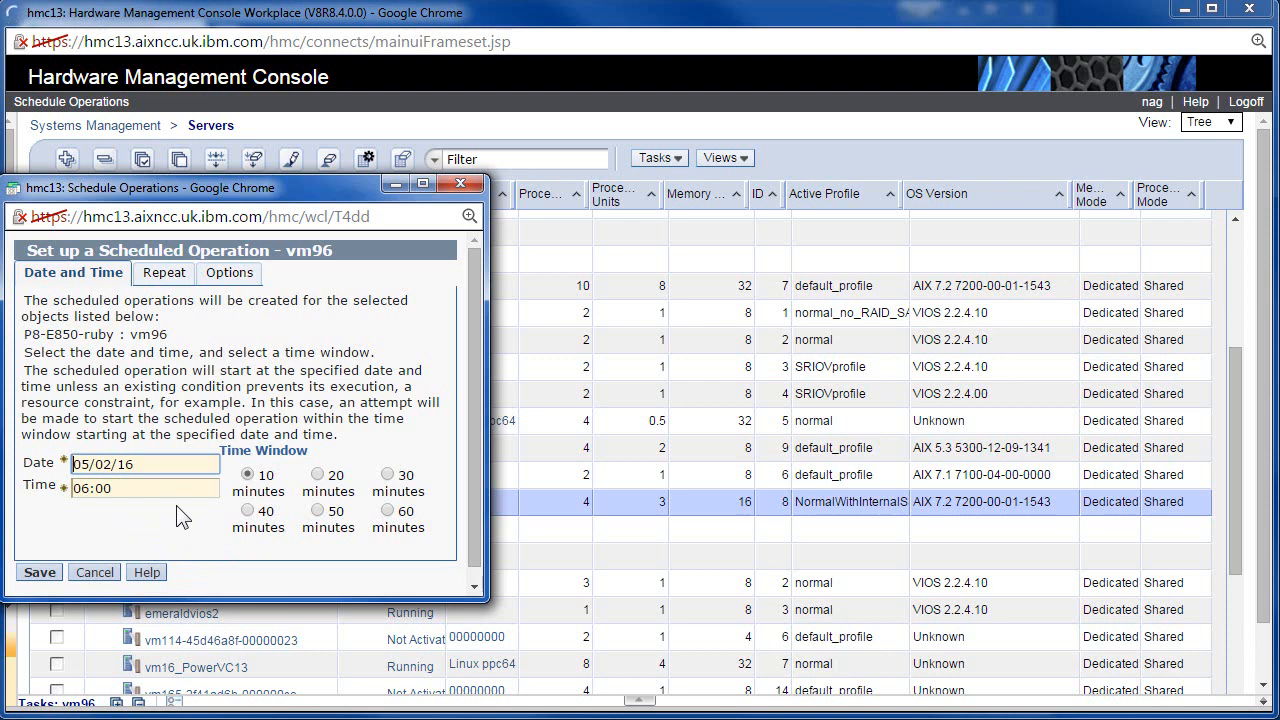
Set a 60-minute time window and repeat the operation every Saturday and Sunday indefinitely.
{"action": "left_click", "coordinate": [390, 514]}
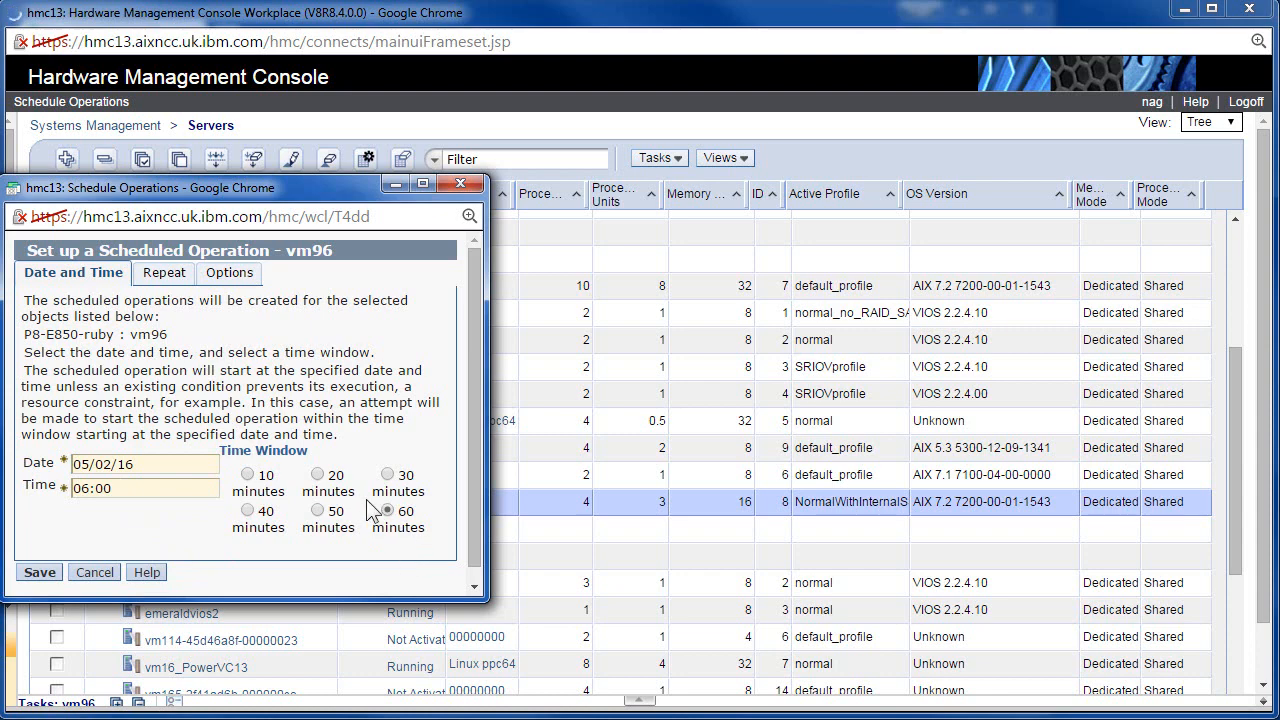
{"action": "left_click", "coordinate": [165, 276]}
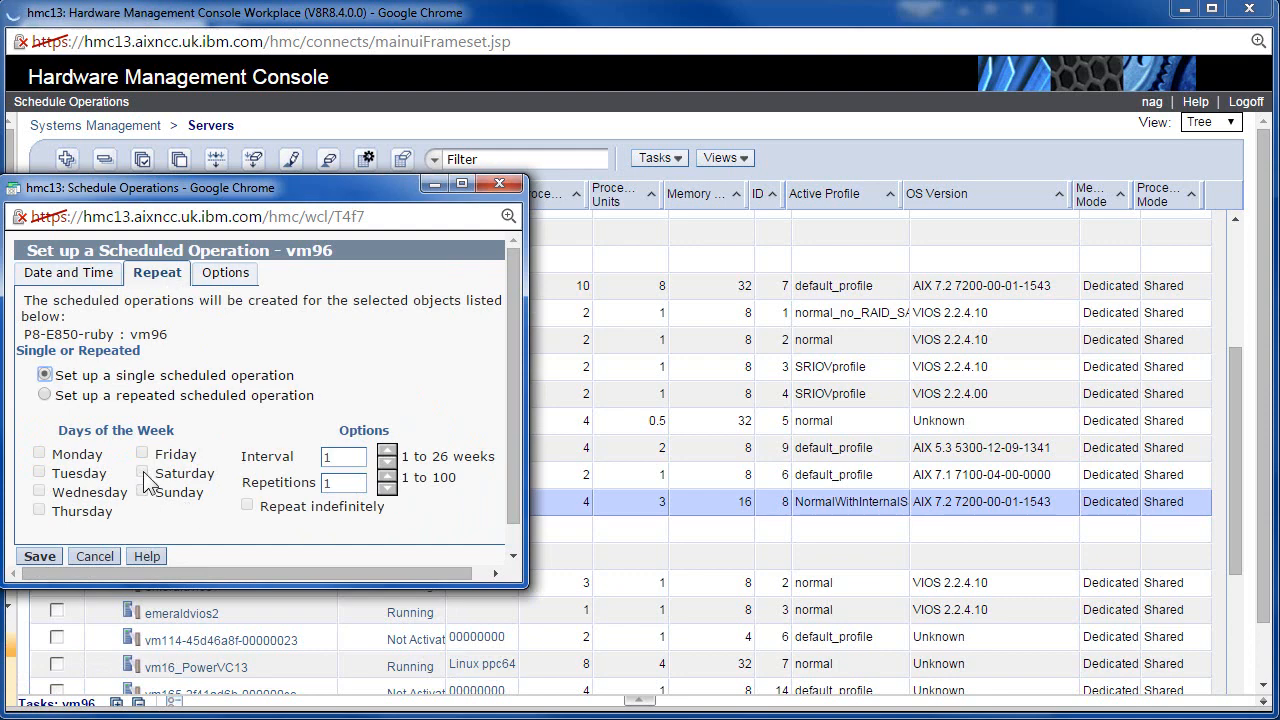
{"action": "left_click", "coordinate": [44, 394]}
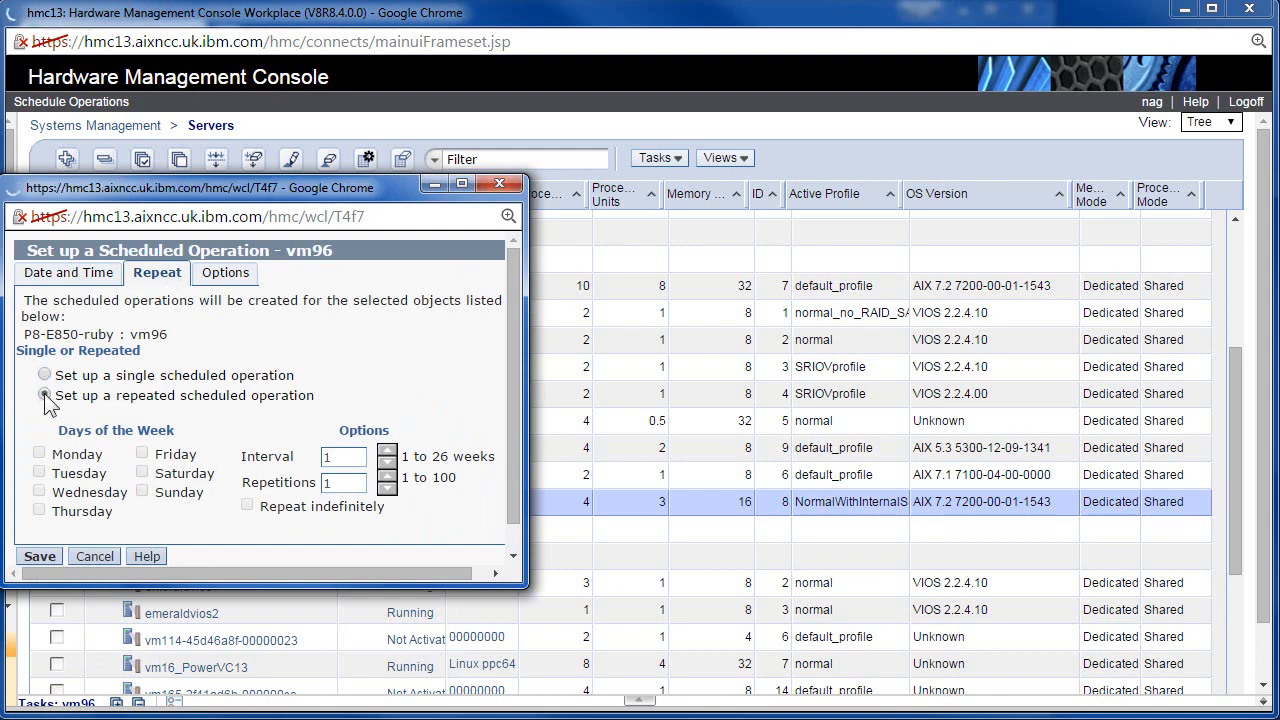
{"action": "left_click", "coordinate": [142, 473]}
{"action": "left_click", "coordinate": [142, 491]}
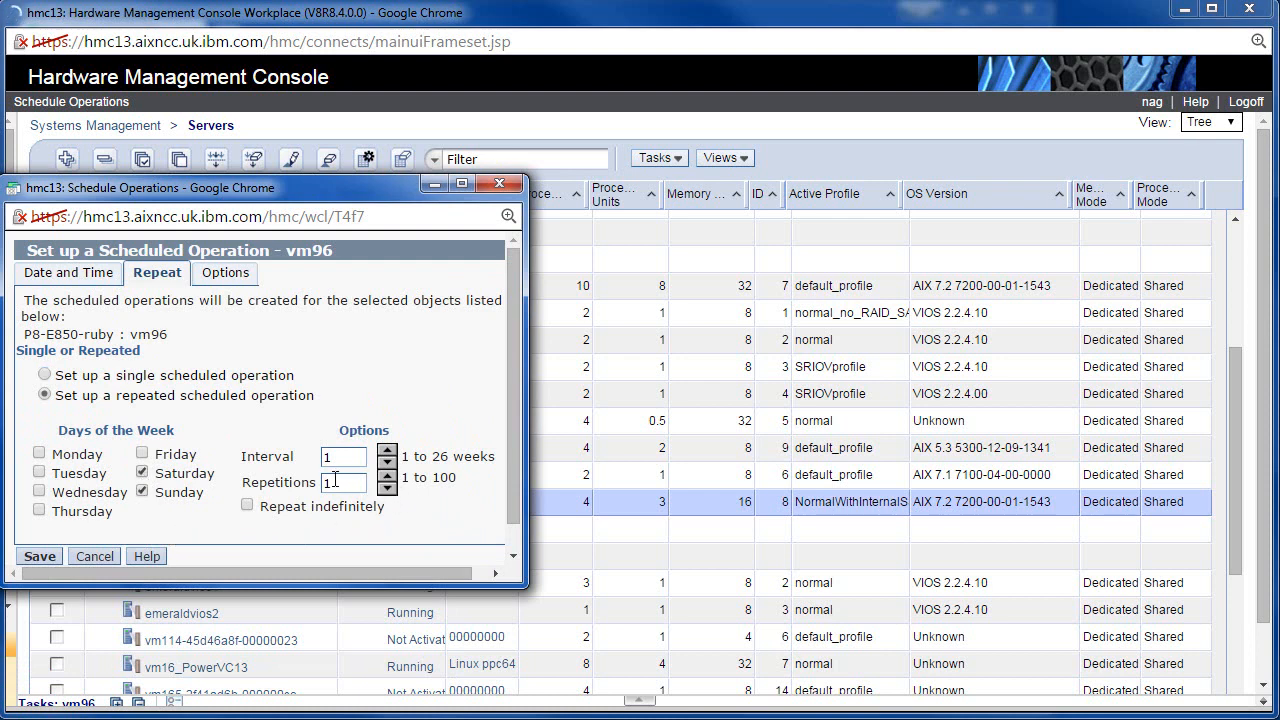
{"action": "left_click", "coordinate": [248, 507]}
{"action": "left_click", "coordinate": [222, 279]}
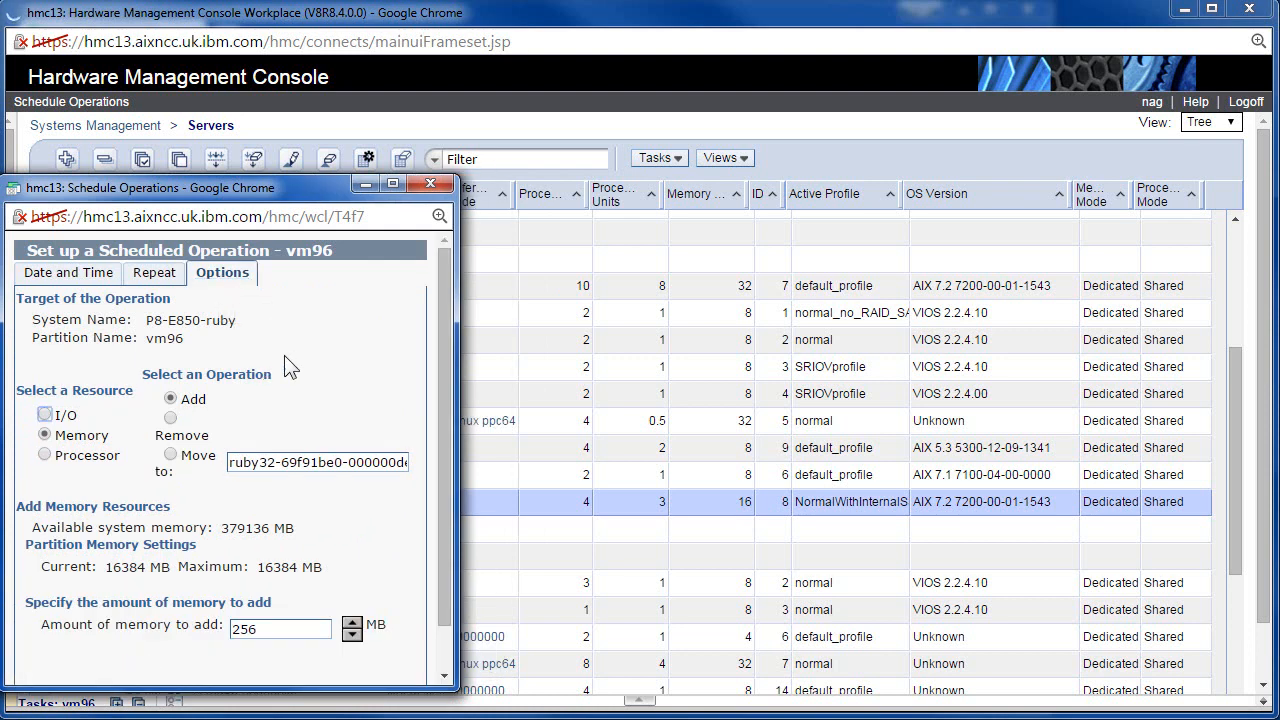
Choose Processor as the operation's resource and select the virtual processors value.
{"action": "left_click", "coordinate": [45, 454]}
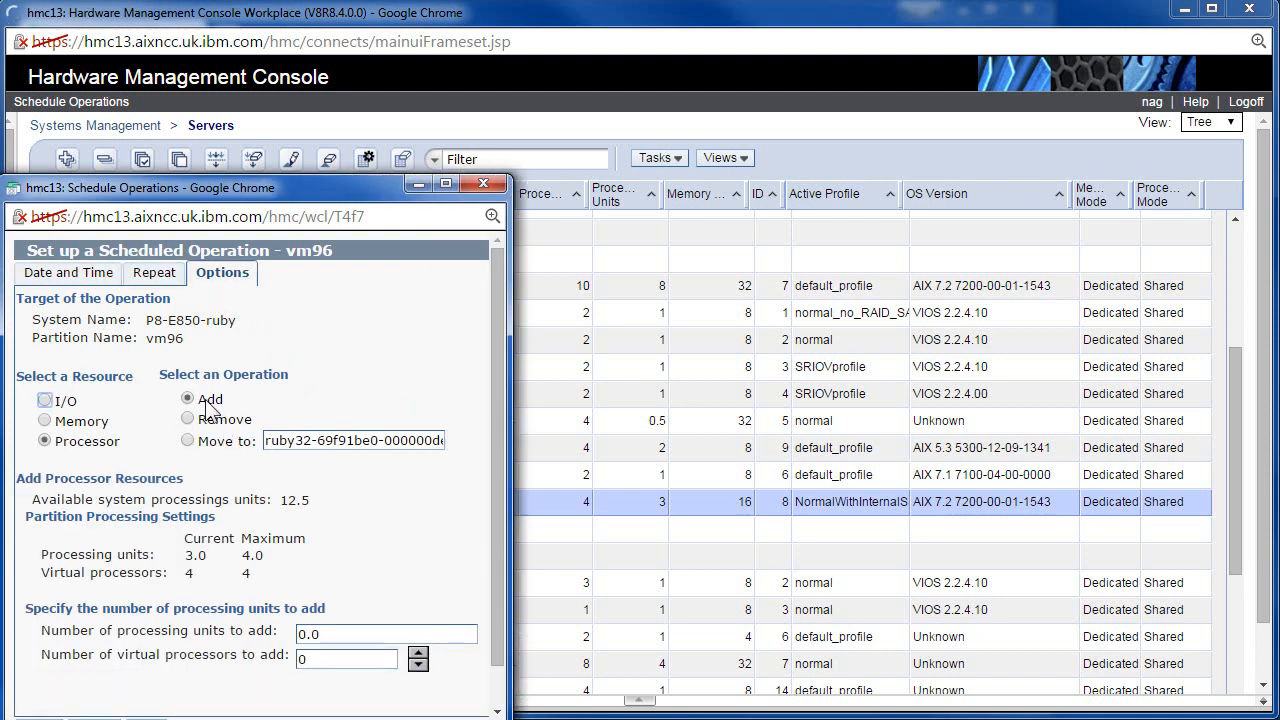
{"action": "double_click", "coordinate": [303, 658]}
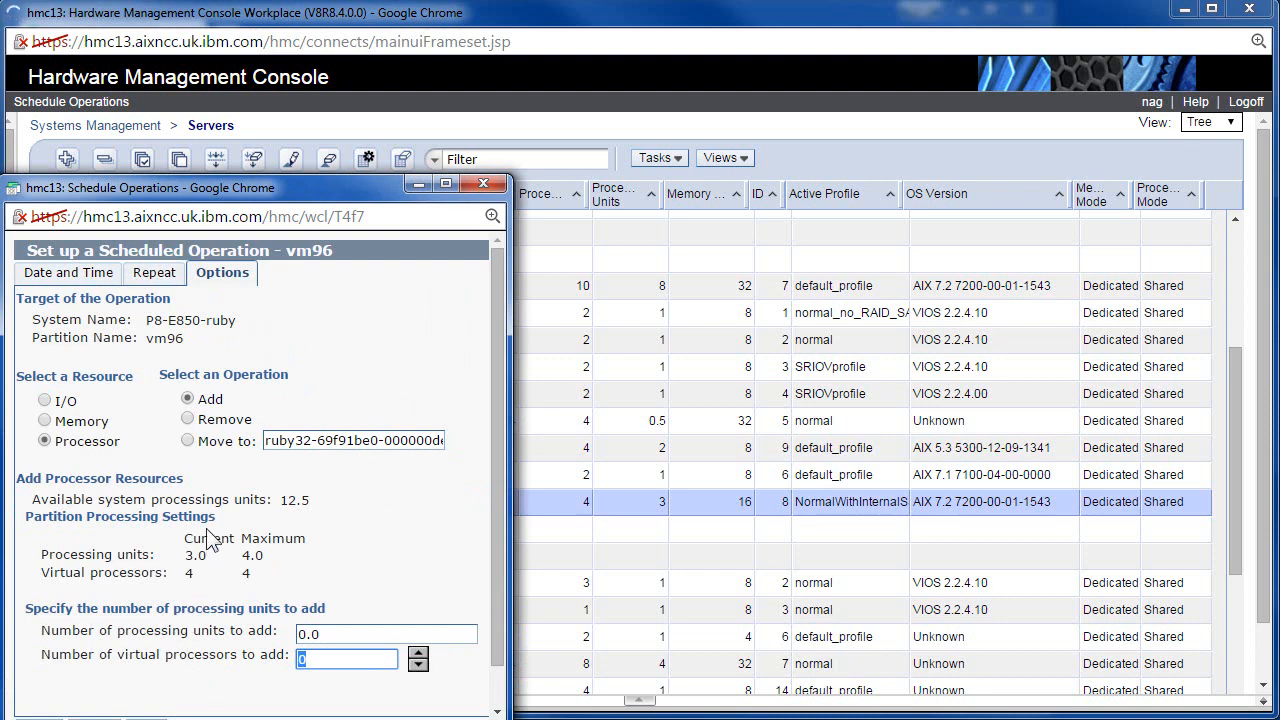
{"action": "scroll", "coordinate": [172, 472], "scroll_direction": "down", "scroll_amount": 1}
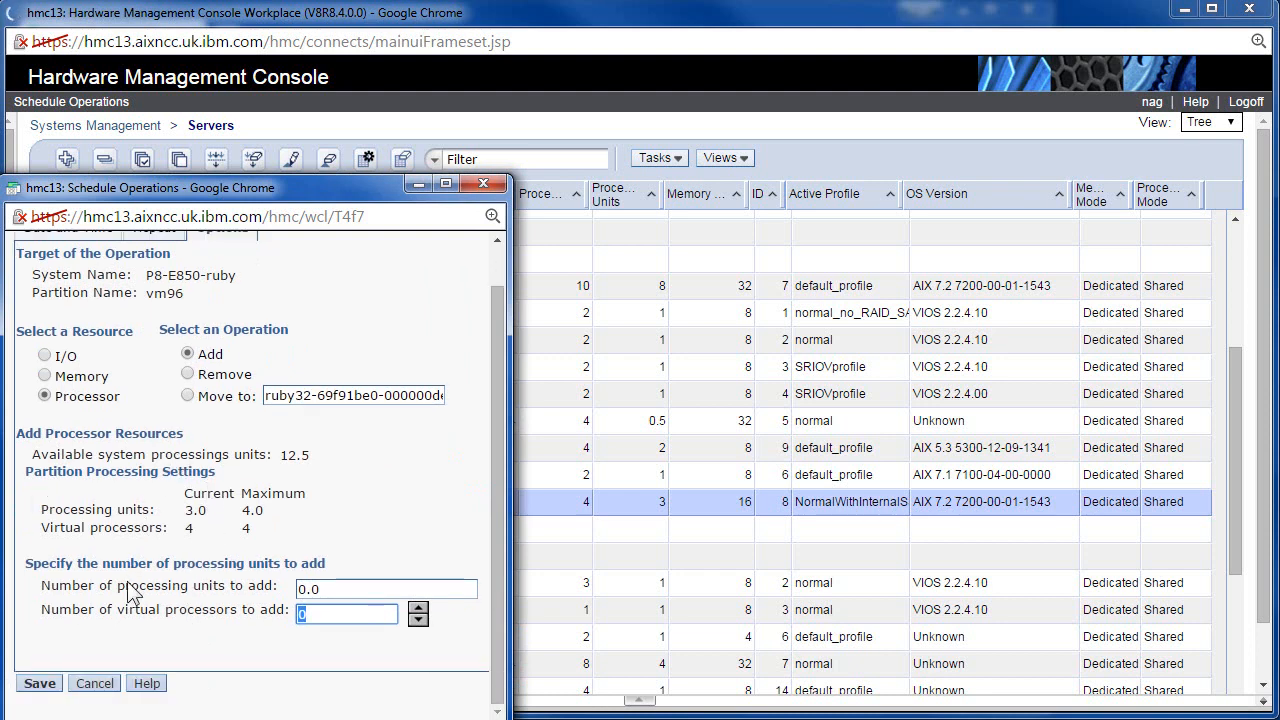
Cancel the scheduled operation setup and exit the Schedule Operations window.
{"action": "left_click", "coordinate": [95, 684]}
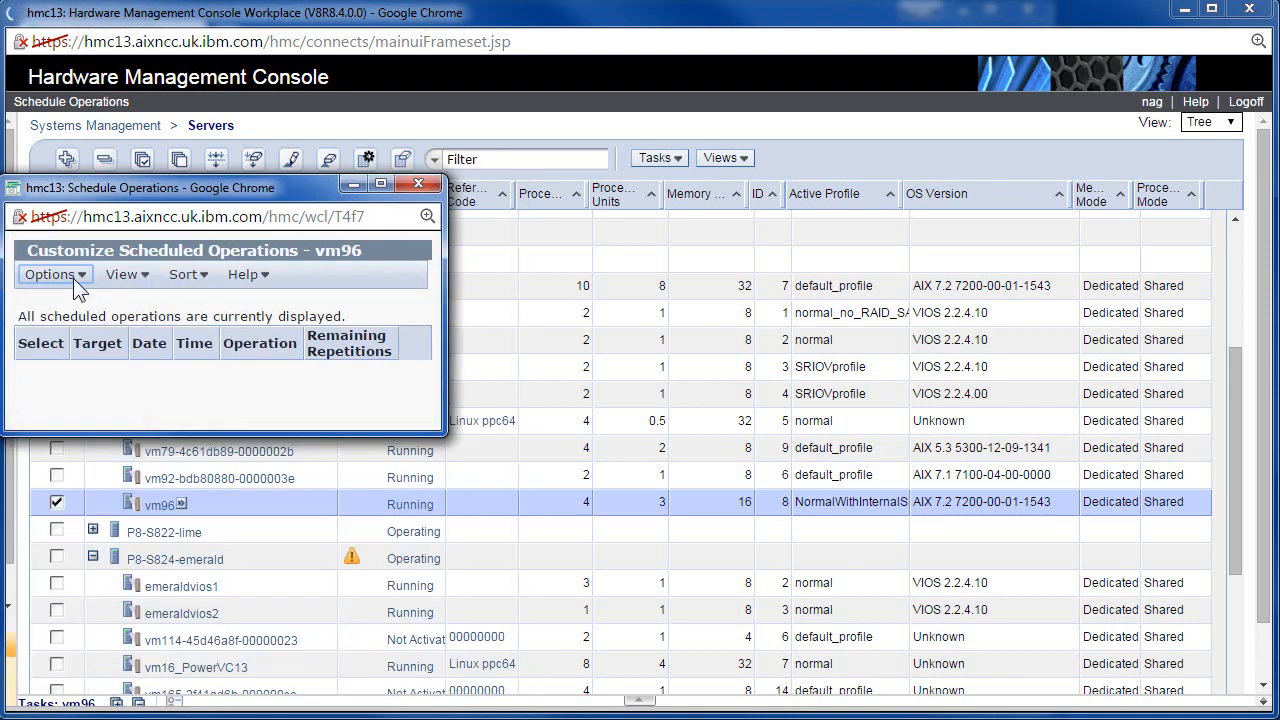
{"action": "left_click", "coordinate": [73, 273]}
{"action": "left_click", "coordinate": [80, 424]}
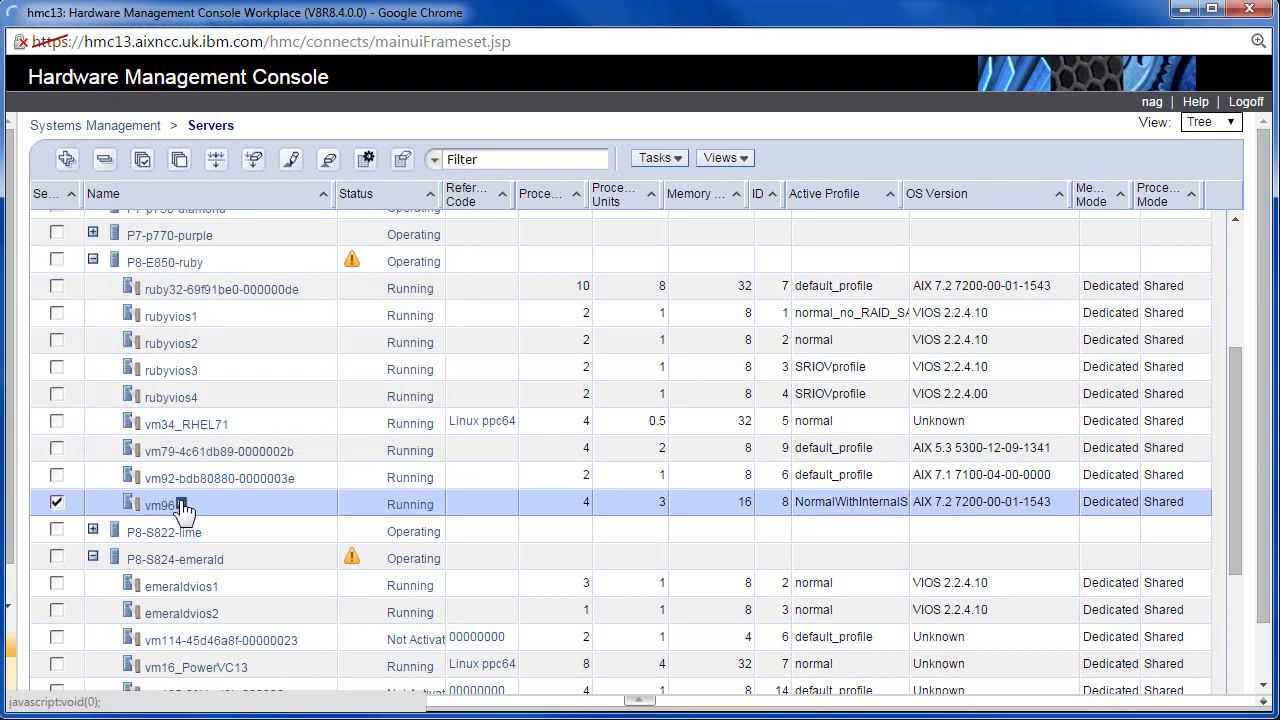
Launch Operations > Mobility > Validate for the vm96 partition.
{"action": "left_click", "coordinate": [181, 505]}
{"action": "mouse_move", "coordinate": [268, 546]}
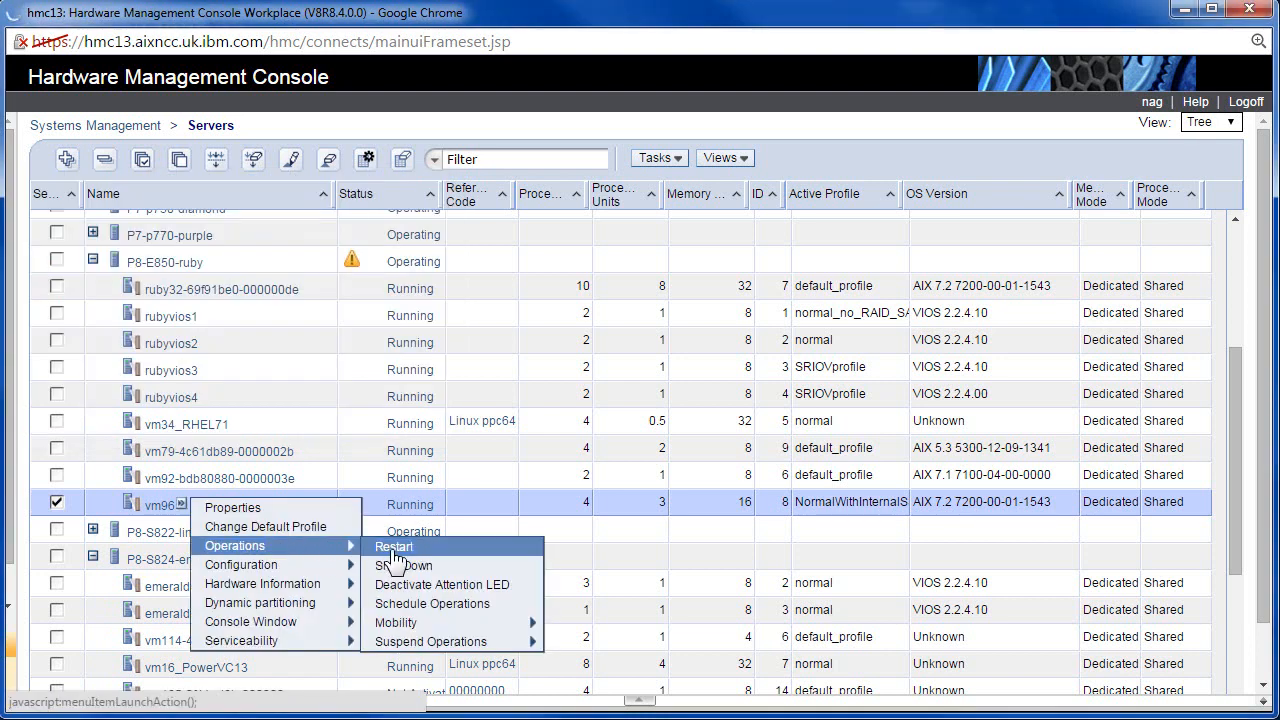
{"action": "mouse_move", "coordinate": [468, 628]}
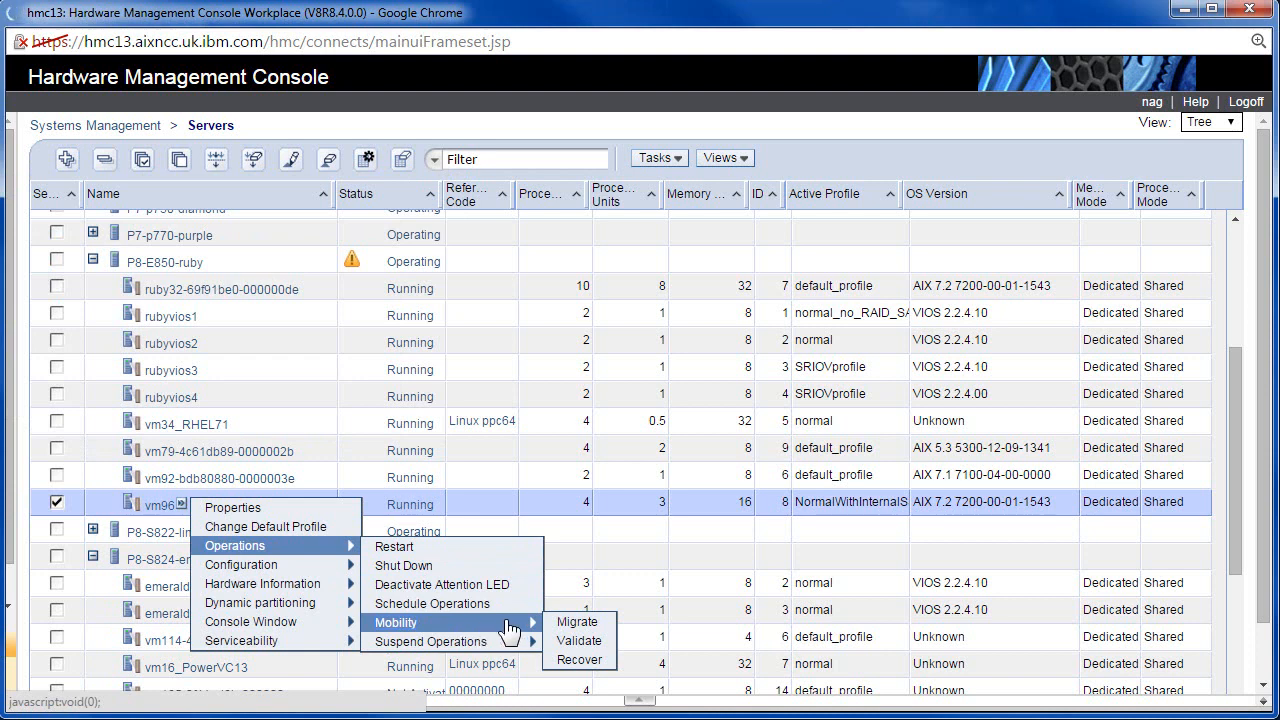
{"action": "left_click", "coordinate": [590, 648]}
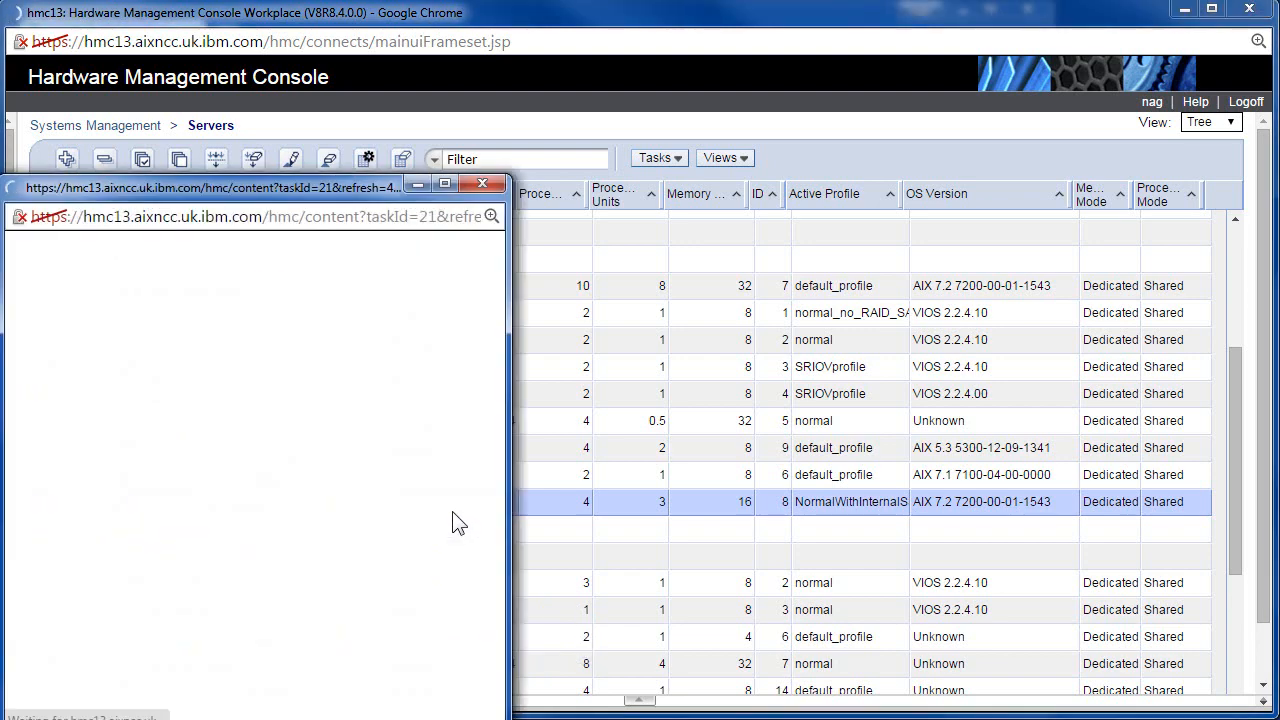
Validate migrating vm96 to P8-S824-emerald, which fails with HSCLA25B (physical IO slot).
{"action": "left_click_drag", "start_coordinate": [257, 187], "coordinate": [587, 93]}
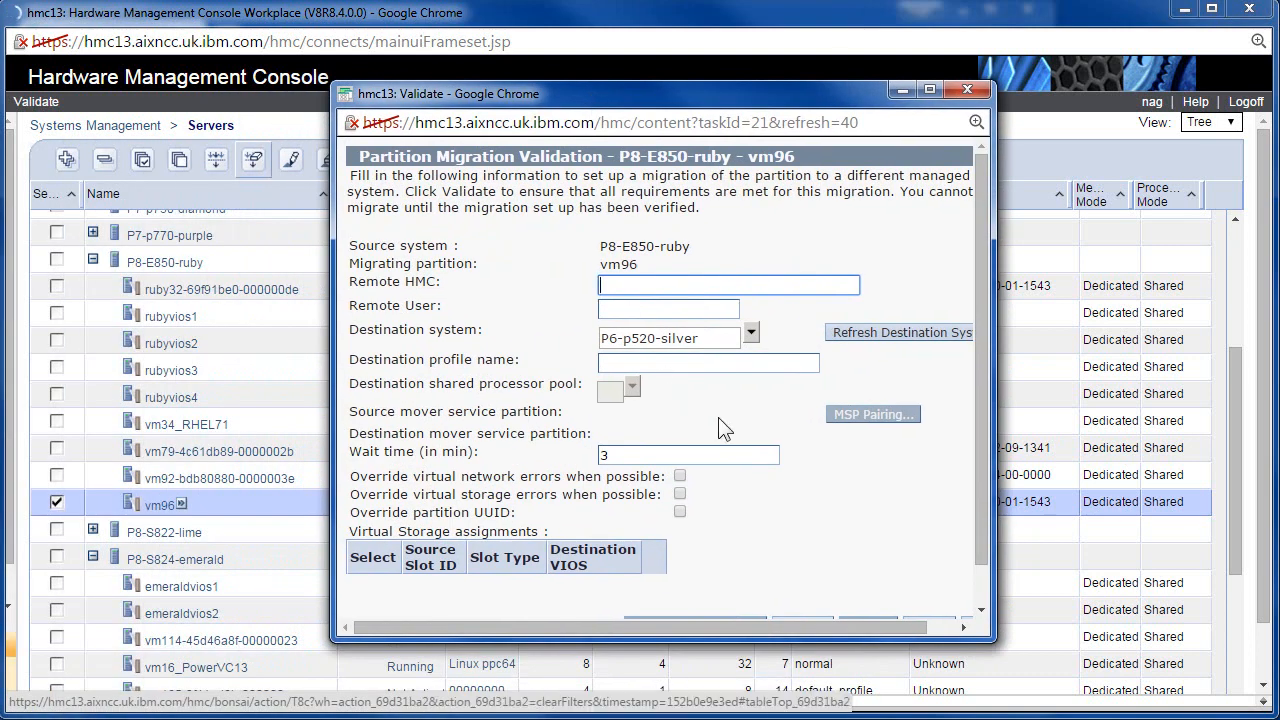
{"action": "left_click", "coordinate": [751, 332]}
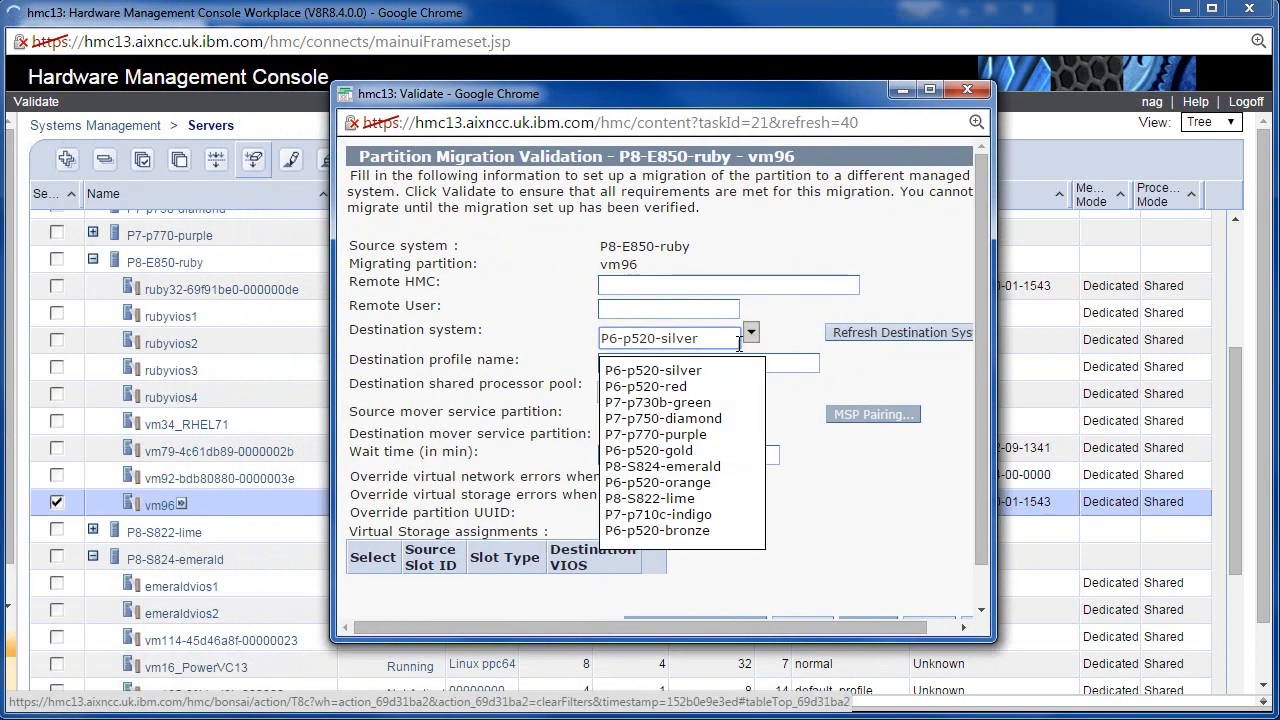
{"action": "left_click", "coordinate": [691, 467]}
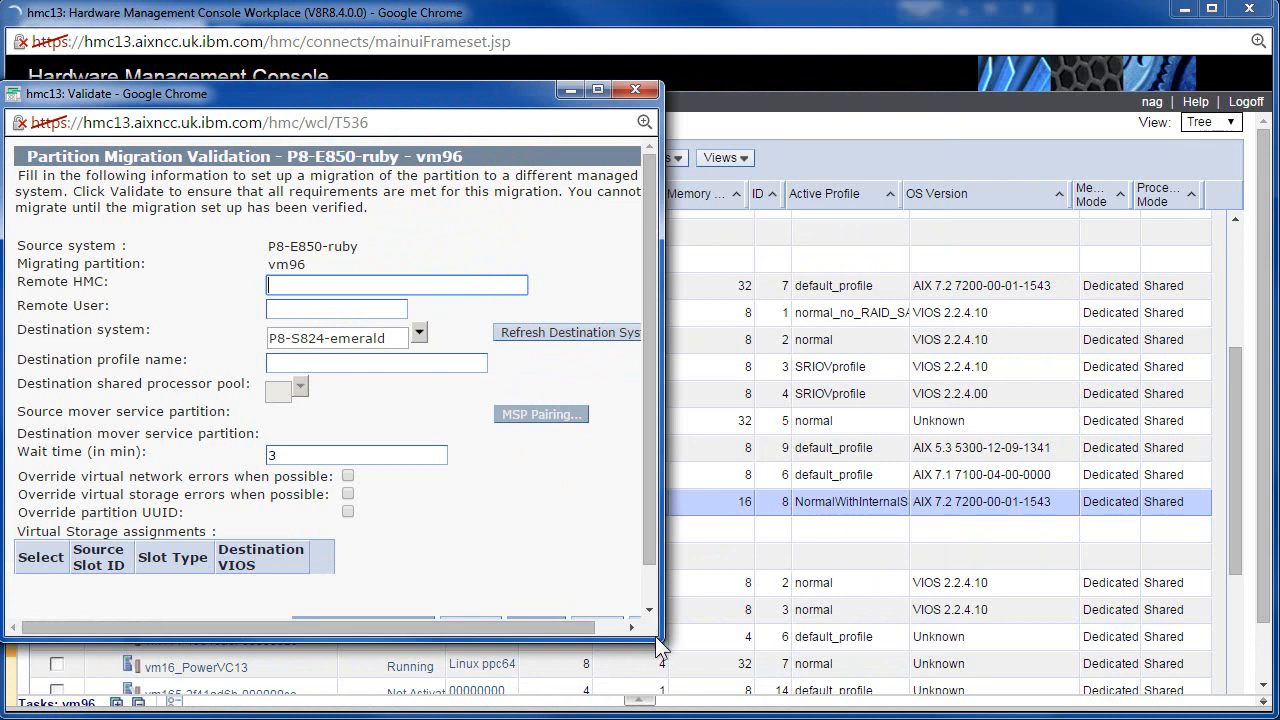
{"action": "left_click_drag", "start_coordinate": [656, 636], "coordinate": [806, 687]}
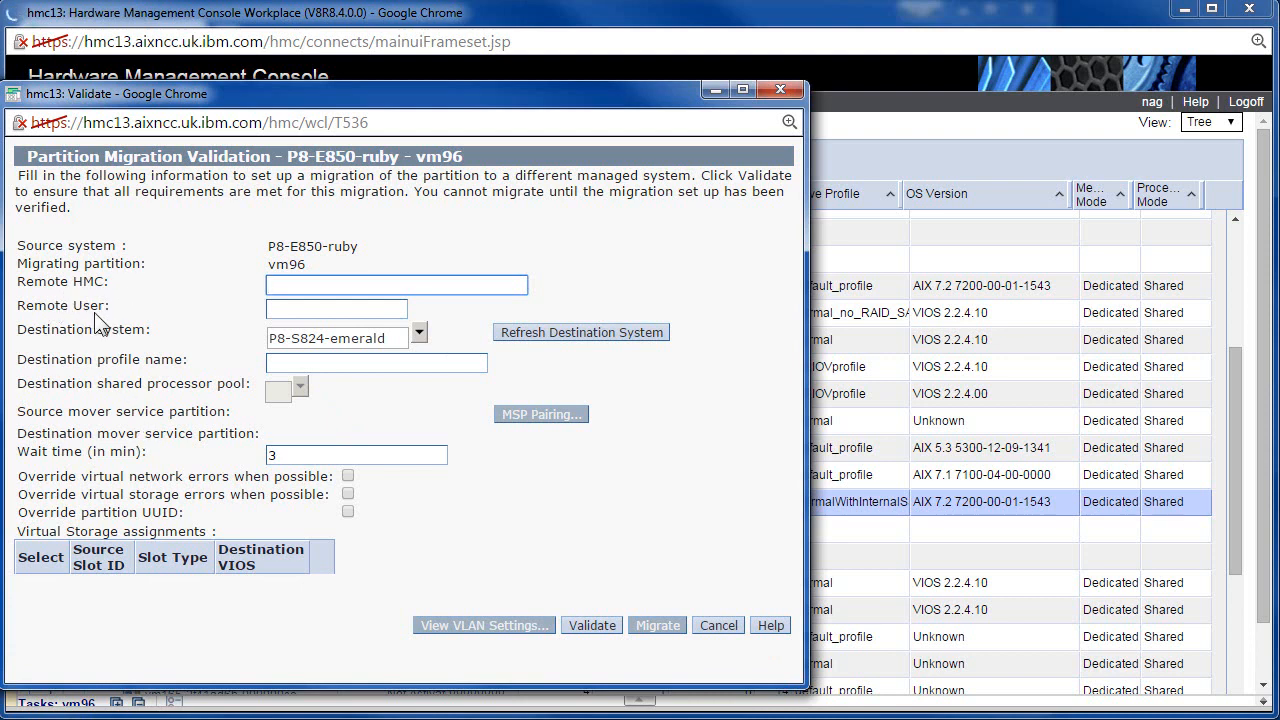
{"action": "left_click", "coordinate": [621, 555]}
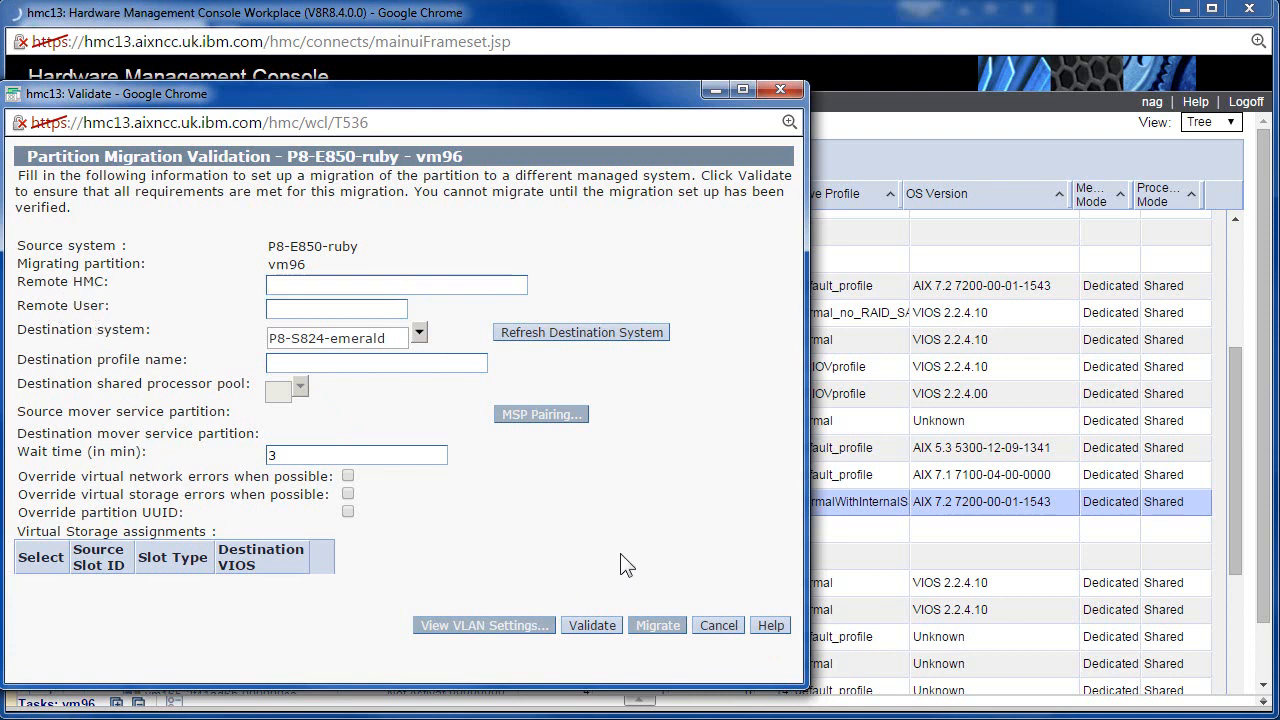
{"action": "left_click", "coordinate": [594, 625]}
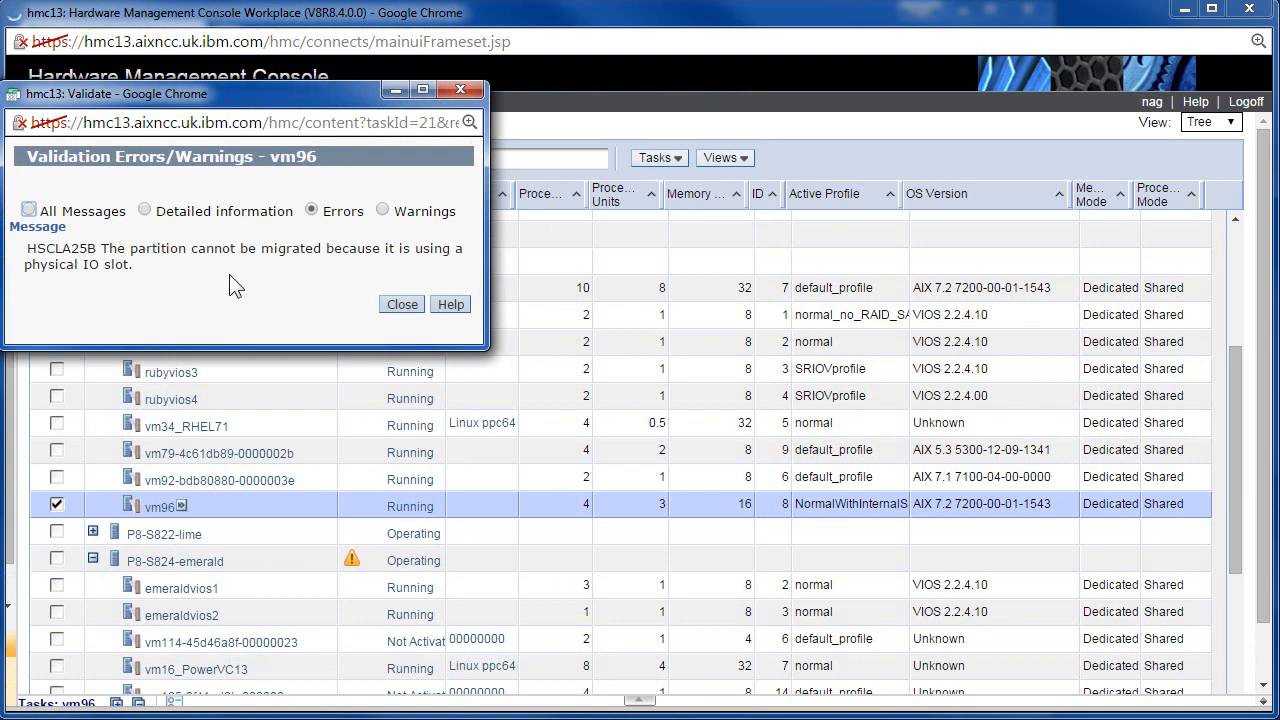
Close the Validation Errors dialog and cancel the Partition Migration Validation window.
{"action": "left_click_drag", "start_coordinate": [26, 249], "coordinate": [156, 280]}
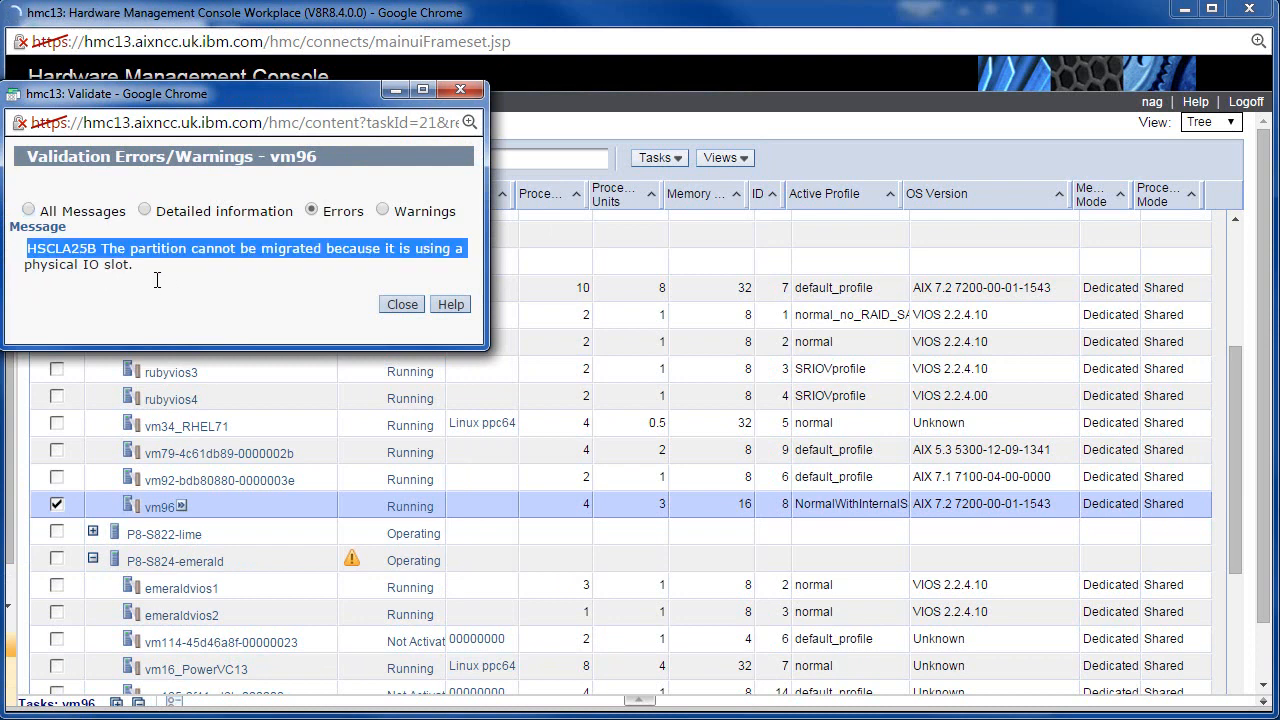
{"action": "left_click", "coordinate": [152, 290]}
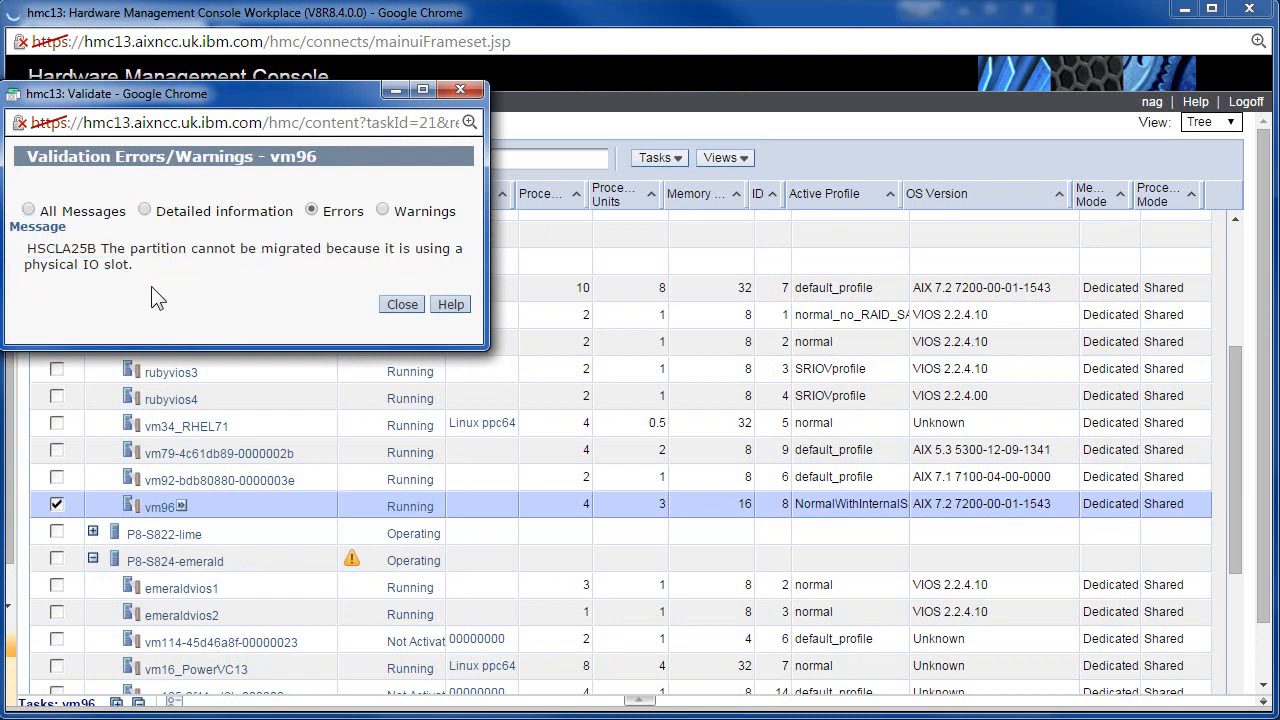
{"action": "left_click", "coordinate": [403, 304]}
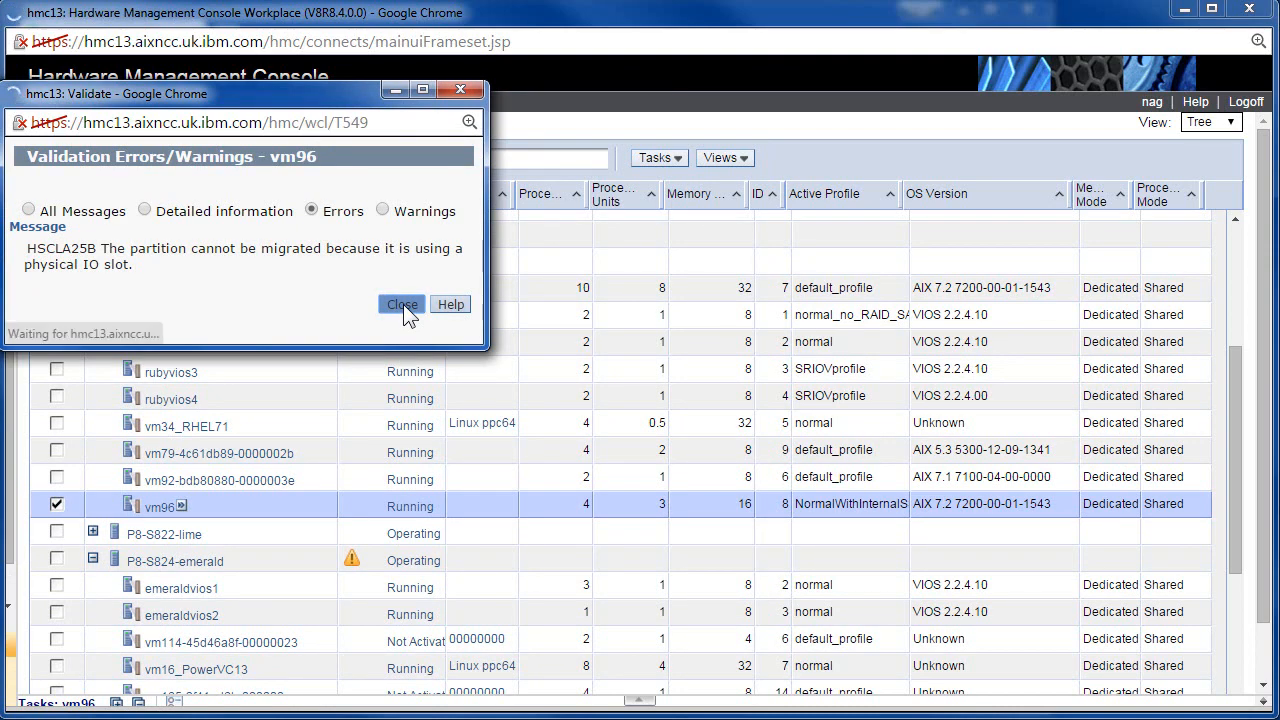
{"action": "scroll", "coordinate": [508, 489], "scroll_direction": "down", "scroll_amount": 2}
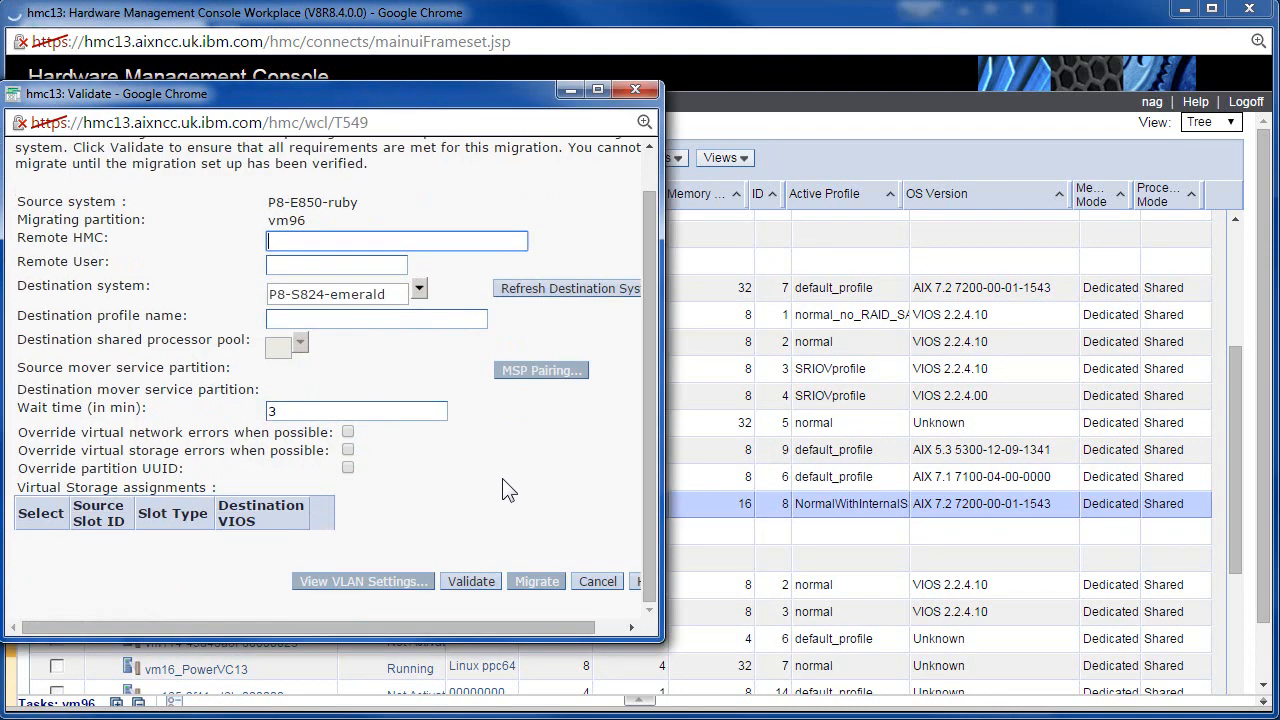
{"action": "left_click", "coordinate": [611, 584]}
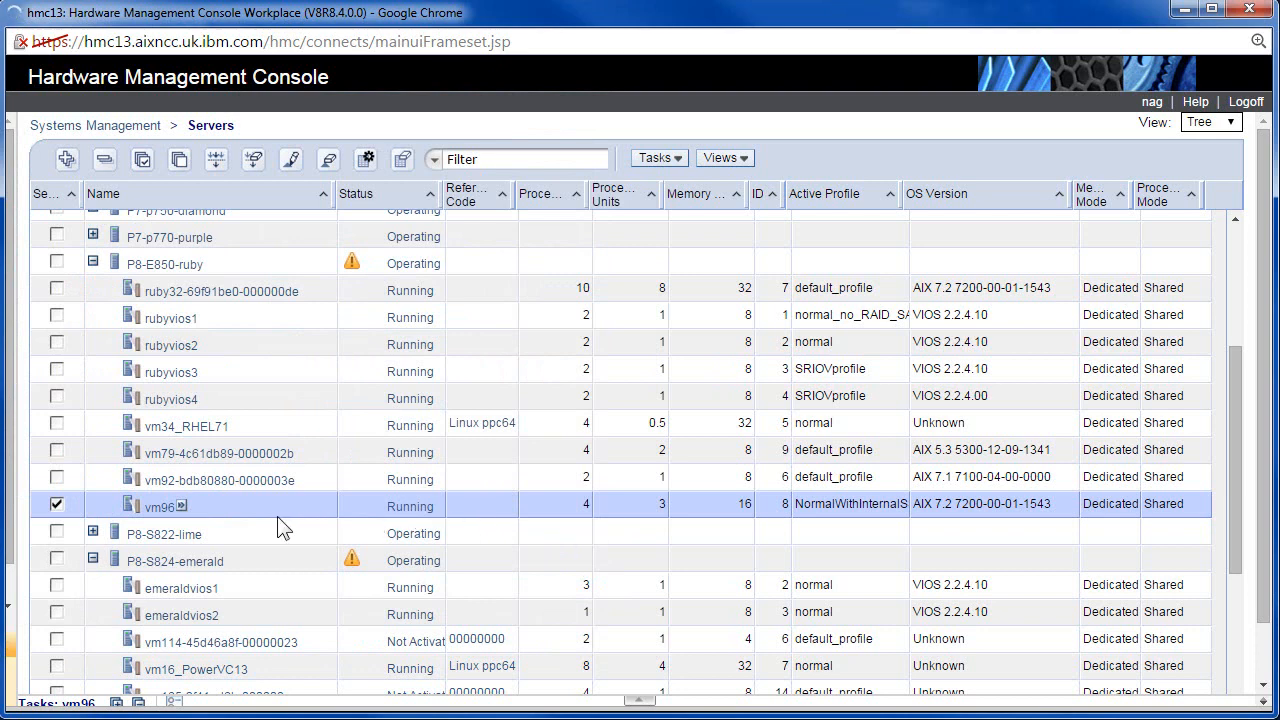
Open vm96's Manage Profiles list from the Configuration submenu of its task menu.
{"action": "left_click", "coordinate": [181, 507]}
{"action": "mouse_move", "coordinate": [267, 549]}
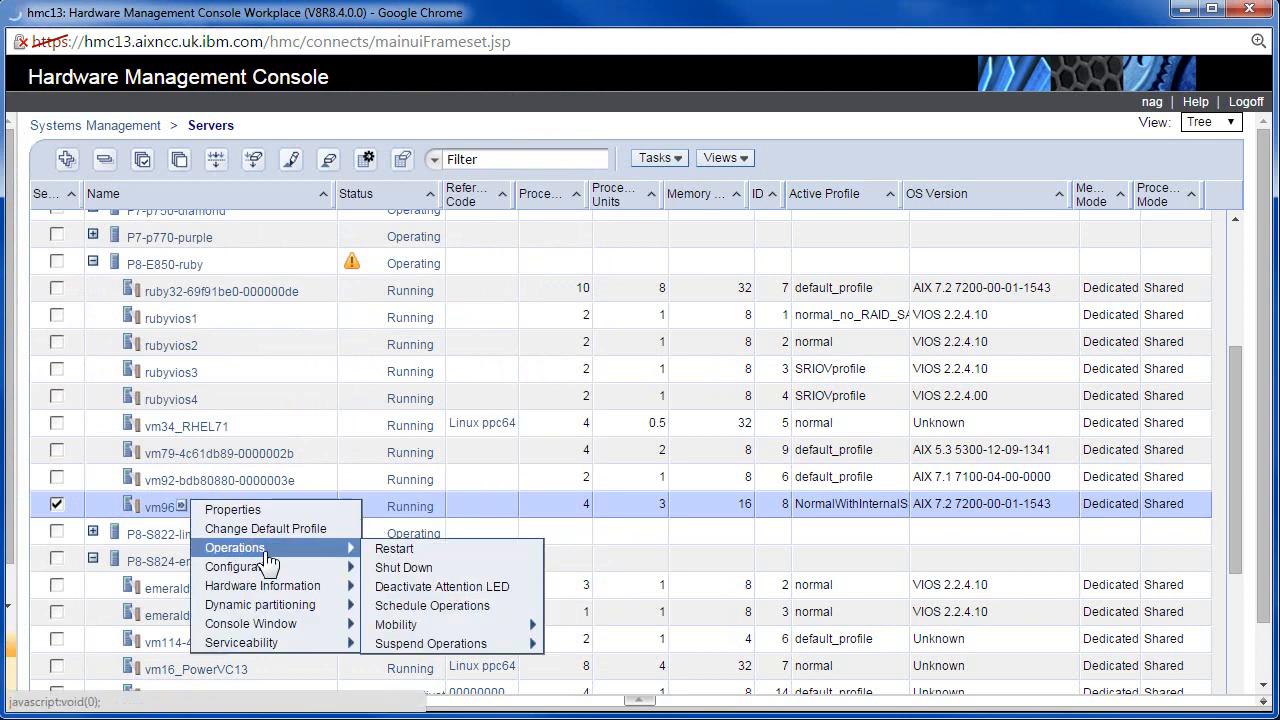
{"action": "mouse_move", "coordinate": [484, 648]}
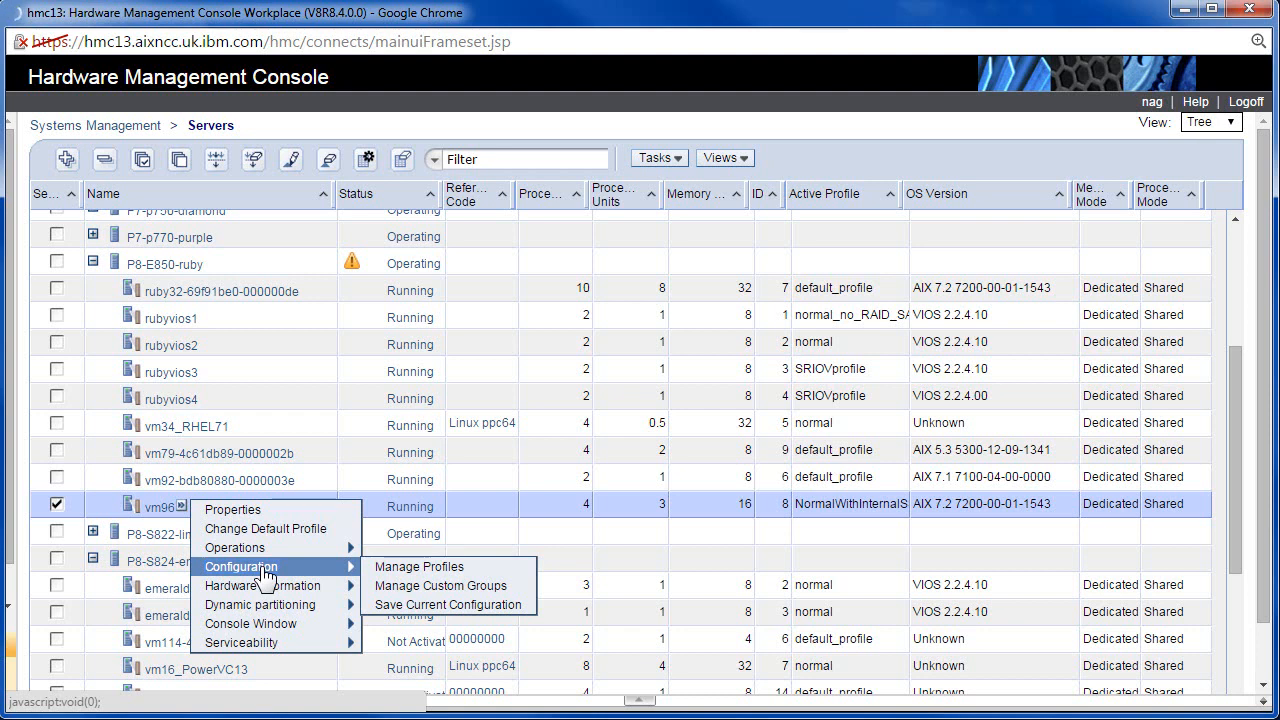
{"action": "left_click", "coordinate": [440, 572]}
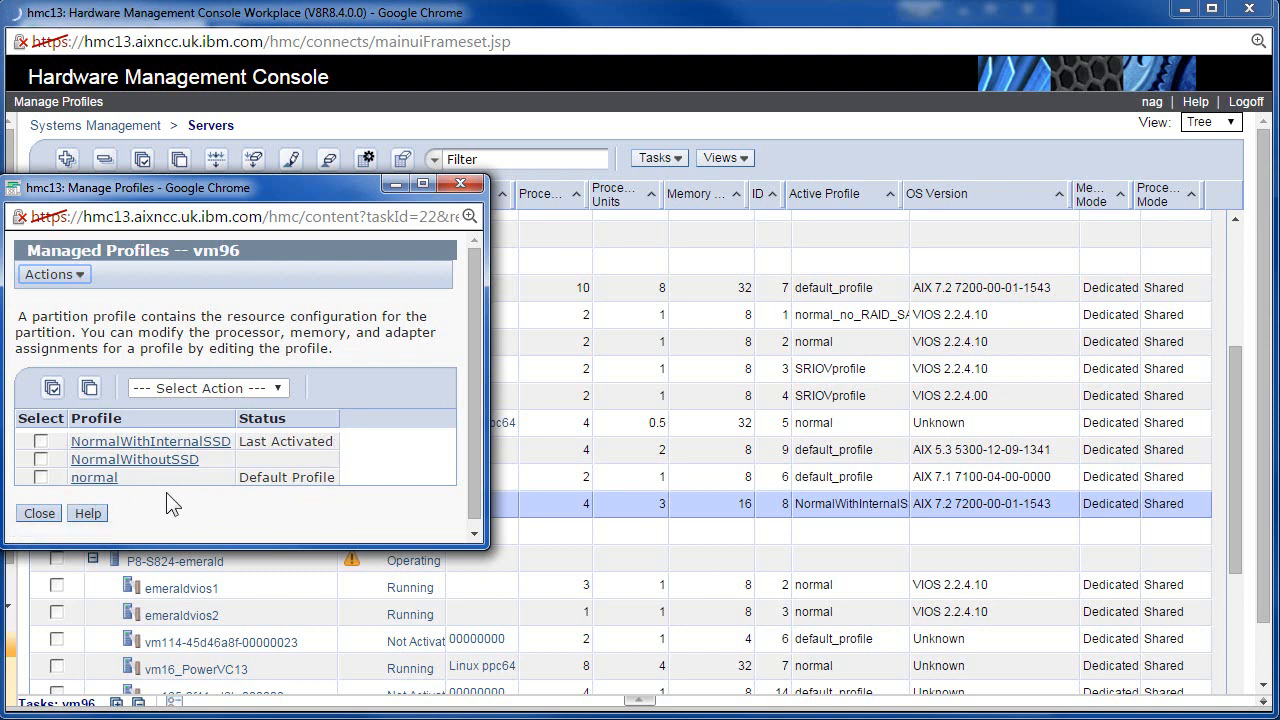
Open the NormalWithInternalSSD profile properties and review its processor settings (0.1/3.0/4.0 units, uncapped 128).
{"action": "left_click", "coordinate": [177, 443]}
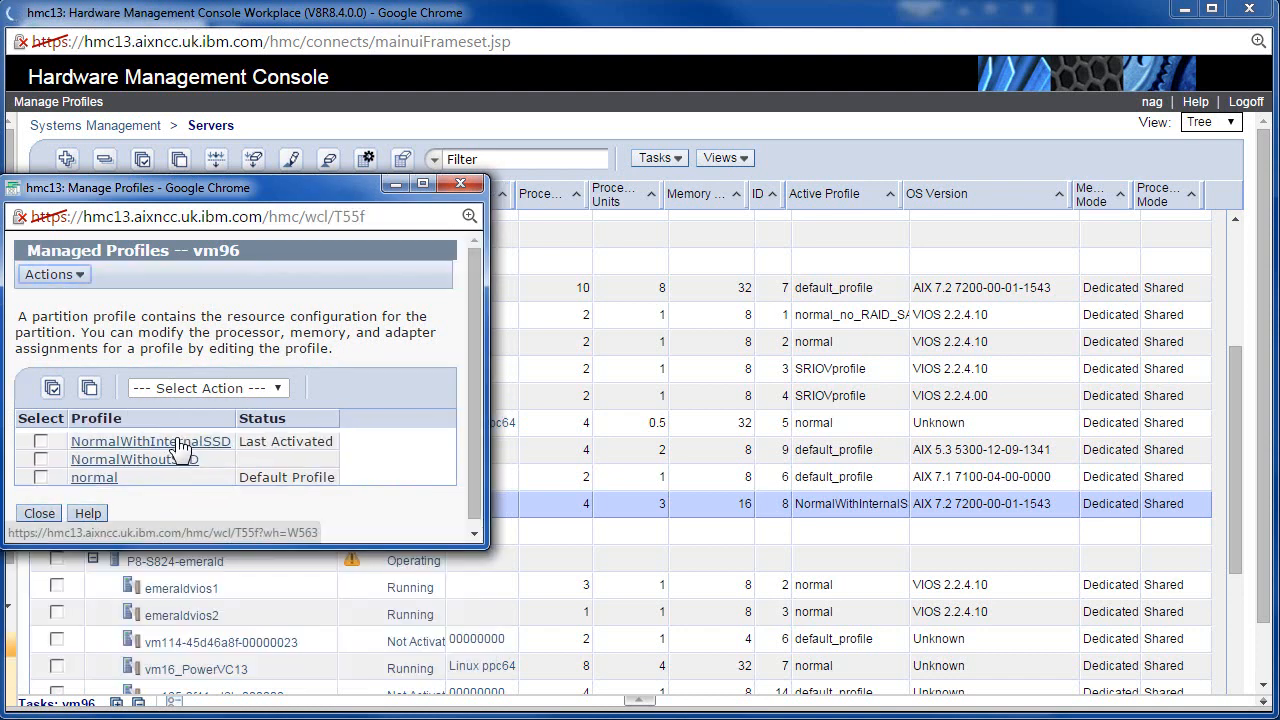
{"action": "left_click", "coordinate": [179, 443]}
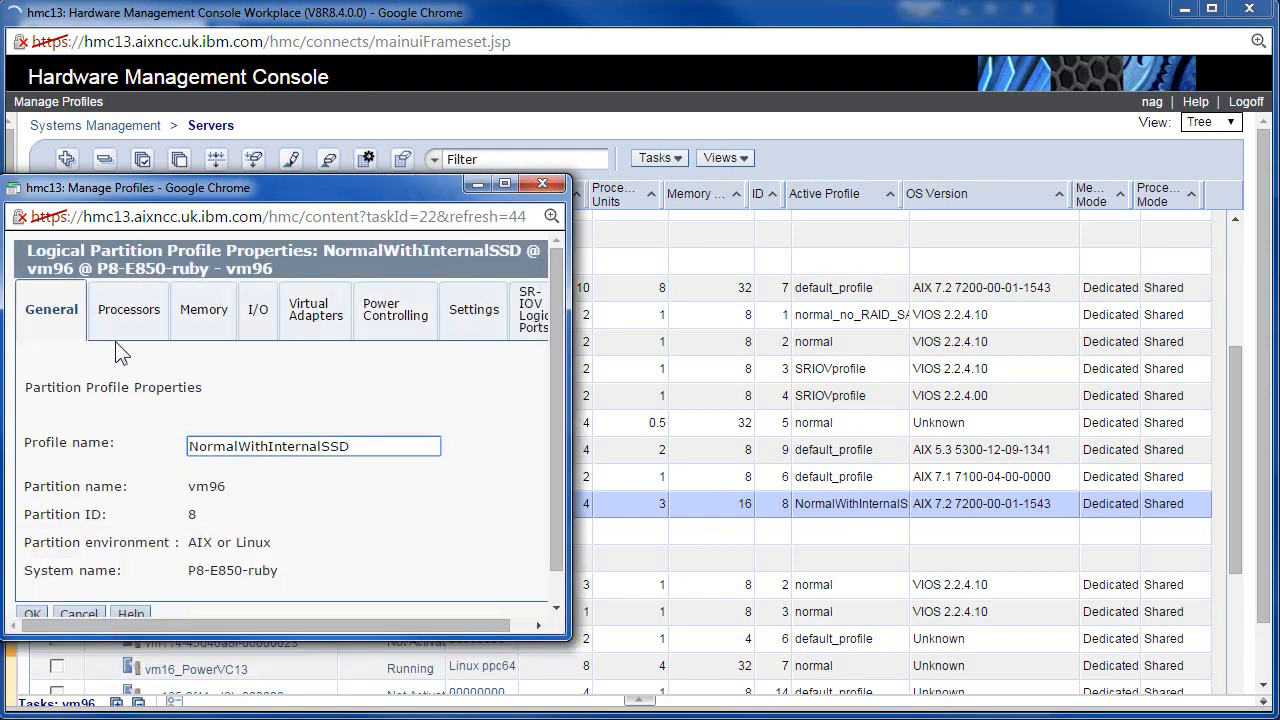
{"action": "left_click", "coordinate": [127, 312]}
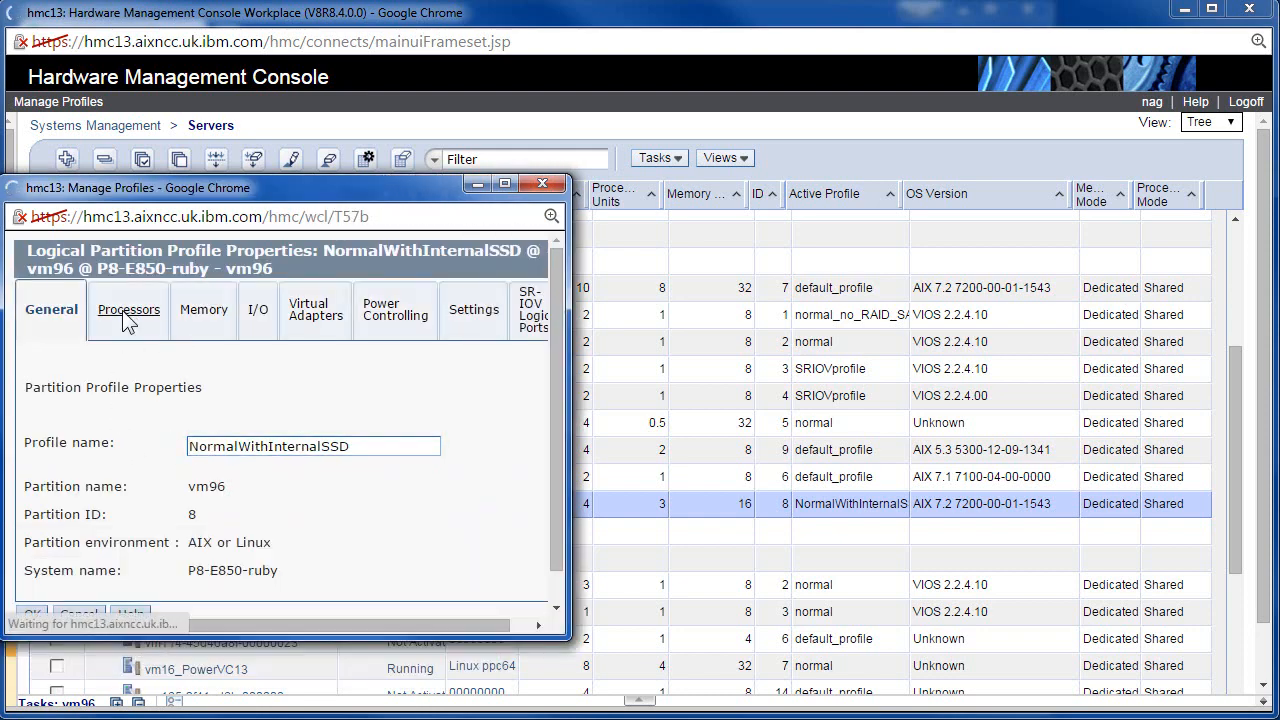
Move the profile window to the screen top and show its physical I/O adapters.
{"action": "left_click_drag", "start_coordinate": [168, 184], "coordinate": [714, 85]}
{"action": "left_click", "coordinate": [181, 508]}
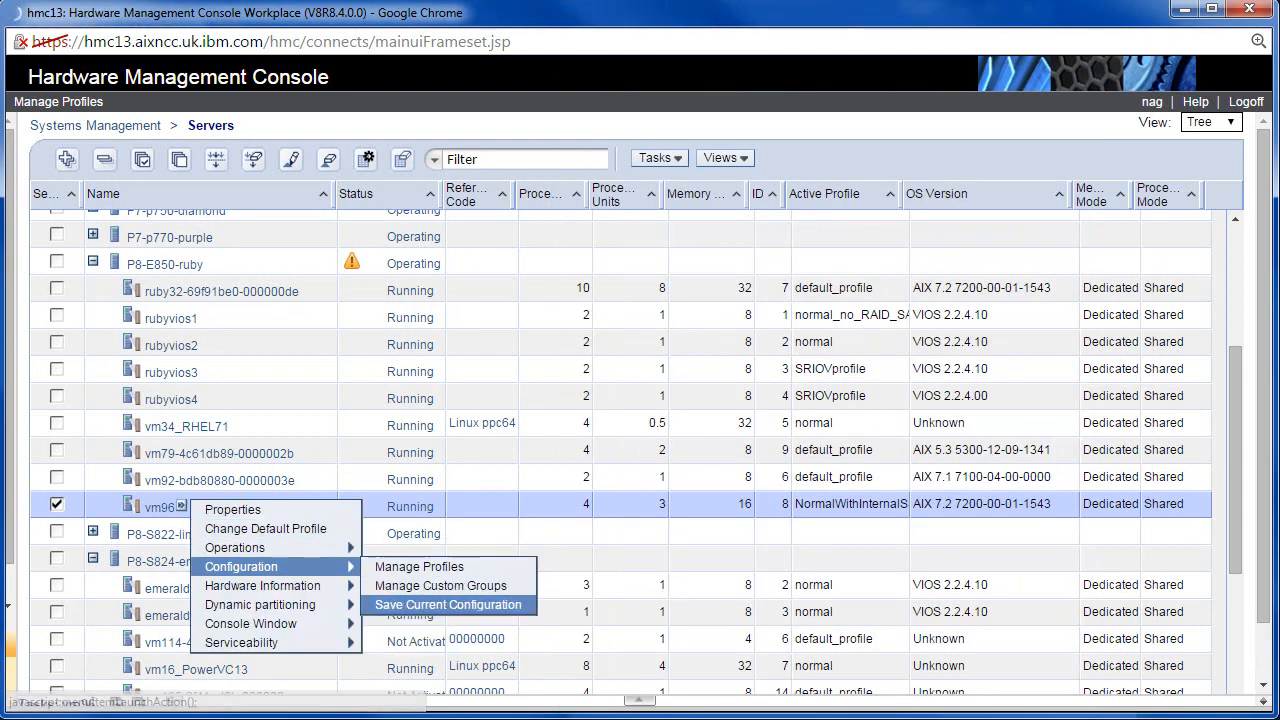
{"action": "left_click", "coordinate": [740, 719]}
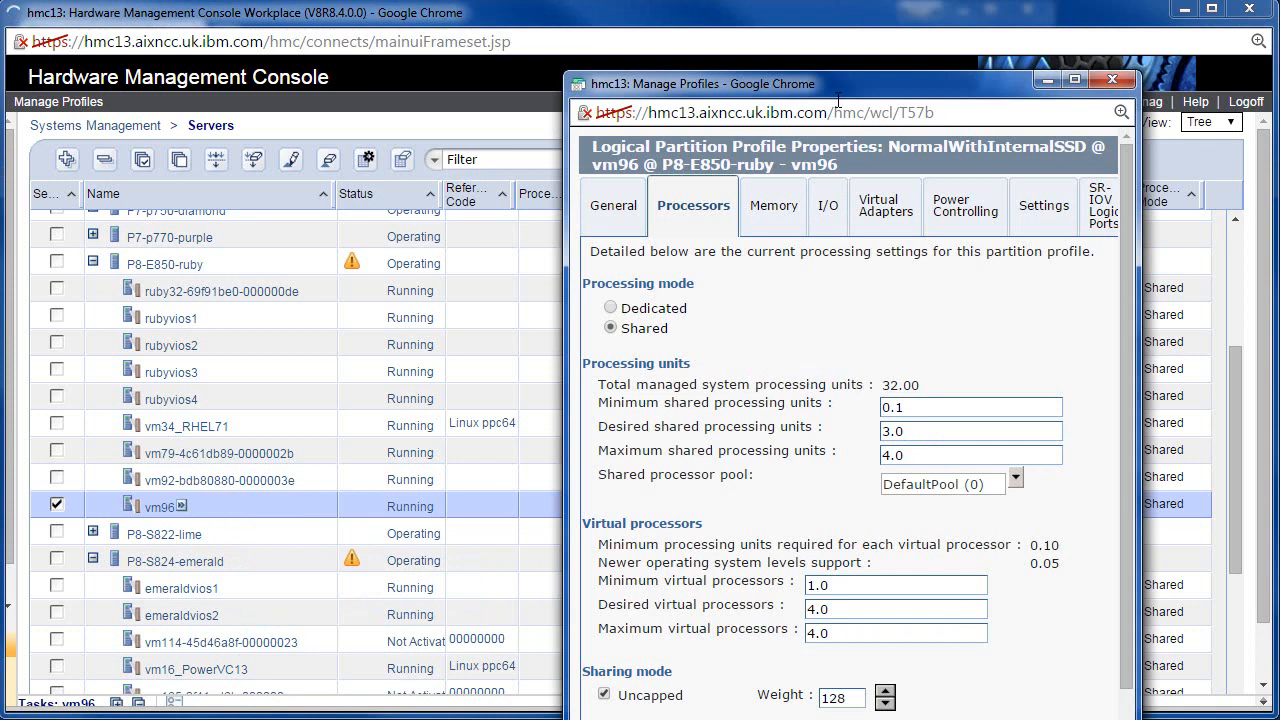
{"action": "left_click_drag", "start_coordinate": [829, 81], "coordinate": [802, 17]}
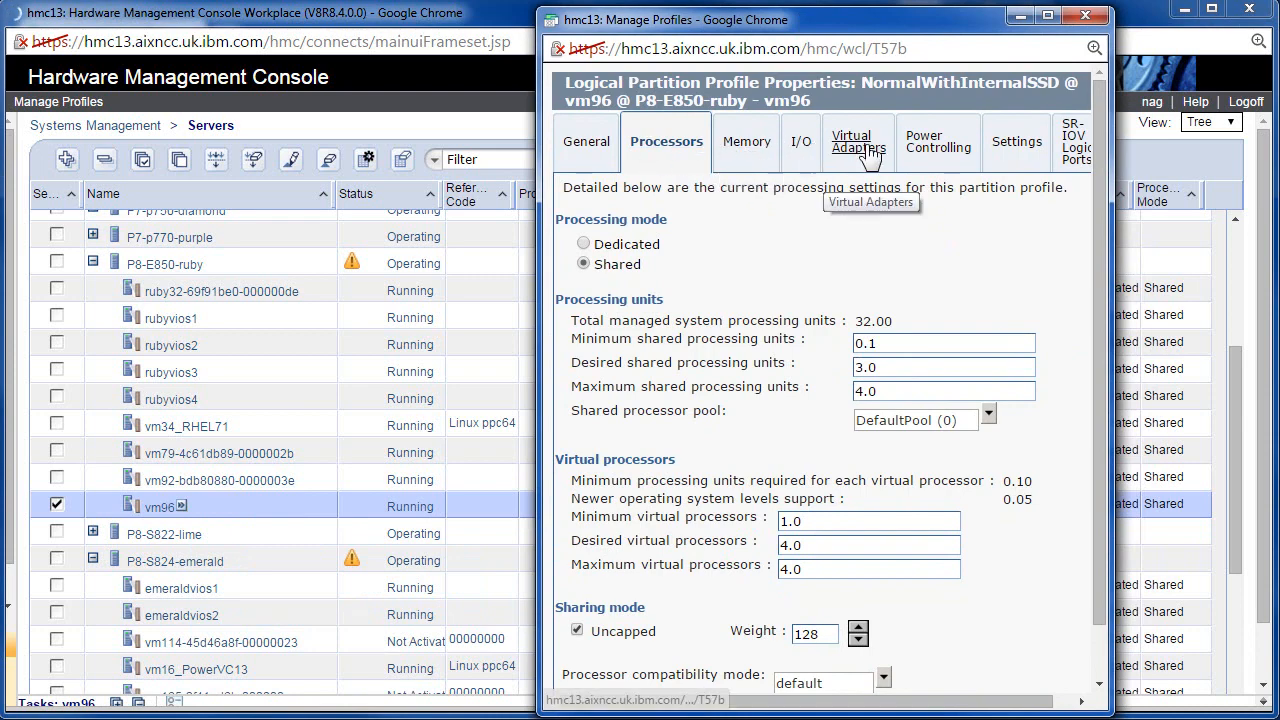
{"action": "left_click", "coordinate": [803, 144]}
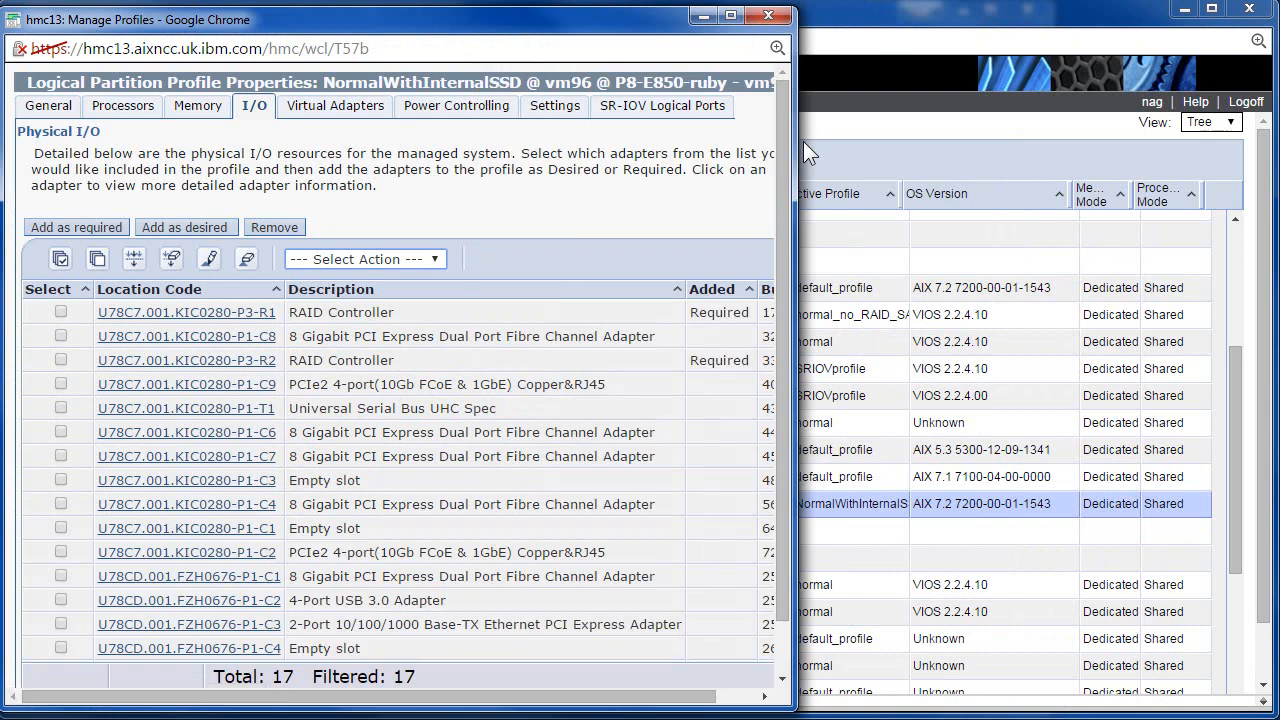
Review physical adapters with the Bus column and the virtual adapters, then cancel without saving.
{"action": "left_click_drag", "start_coordinate": [795, 535], "coordinate": [988, 534]}
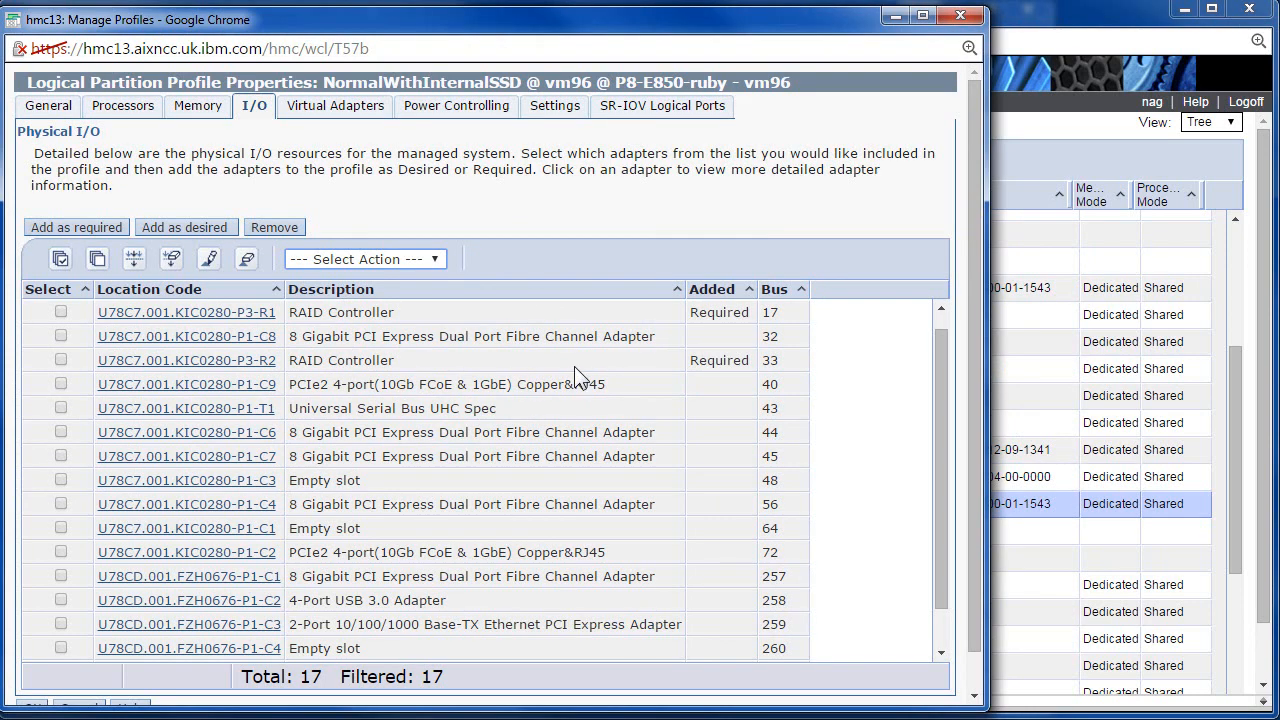
{"action": "scroll", "coordinate": [576, 368], "scroll_direction": "down", "scroll_amount": 3}
{"action": "scroll", "coordinate": [578, 370], "scroll_direction": "up", "scroll_amount": 3}
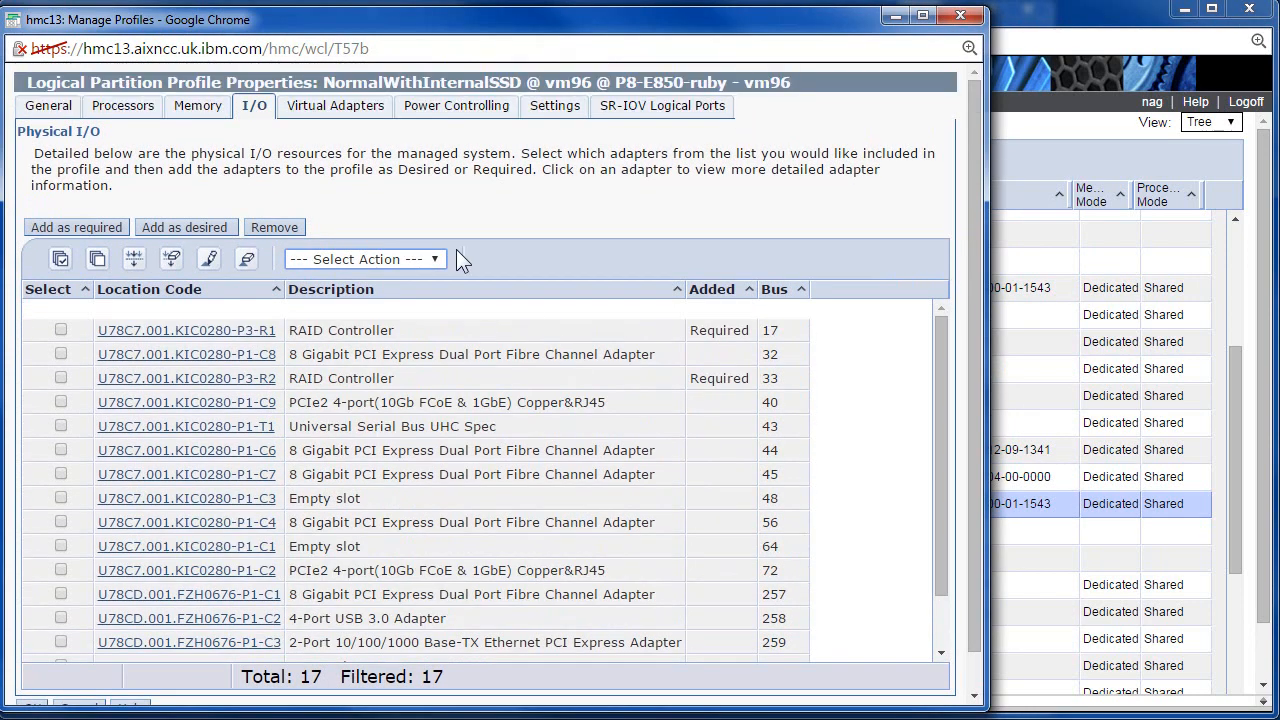
{"action": "left_click", "coordinate": [340, 112]}
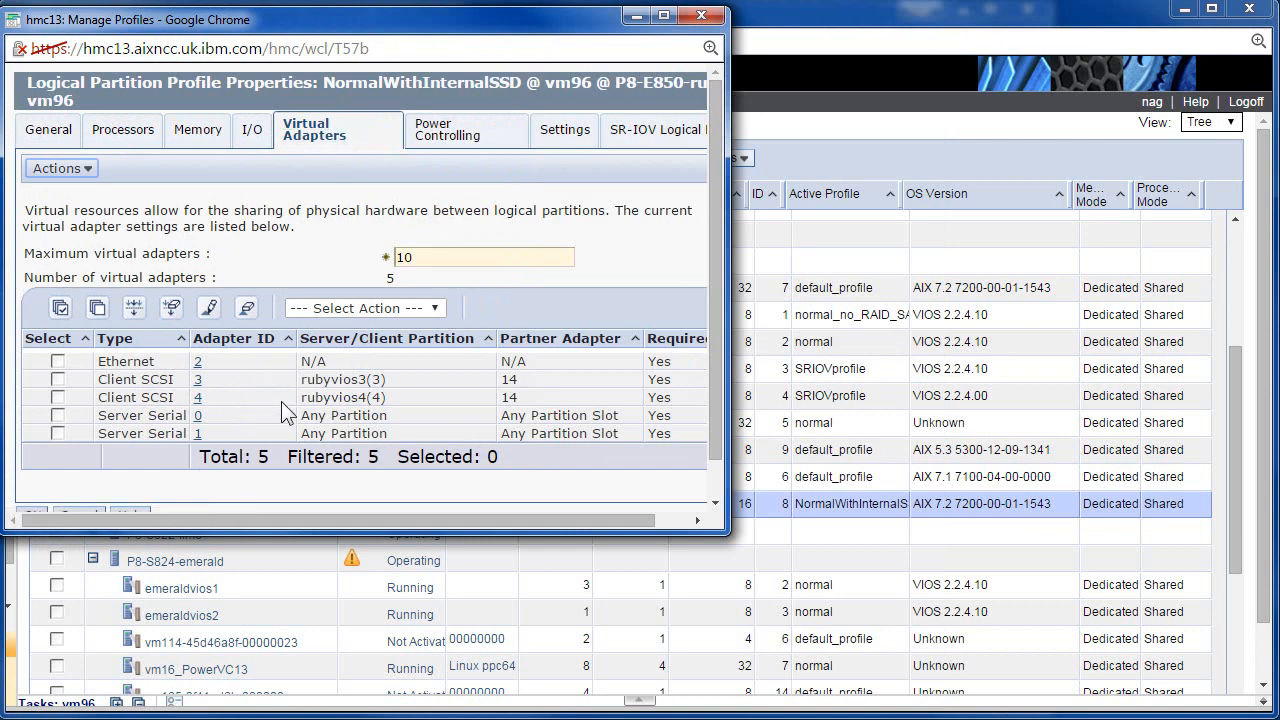
{"action": "scroll", "coordinate": [295, 412], "scroll_direction": "down", "scroll_amount": 1}
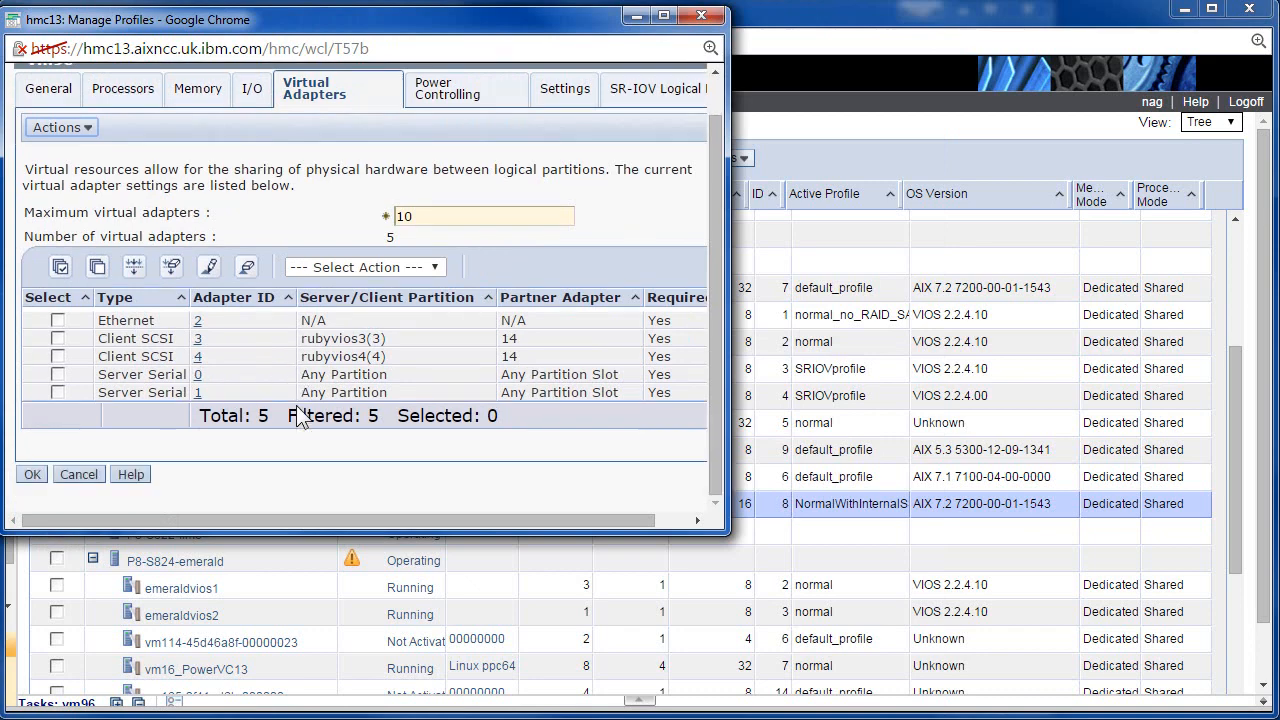
{"action": "left_click", "coordinate": [79, 474]}
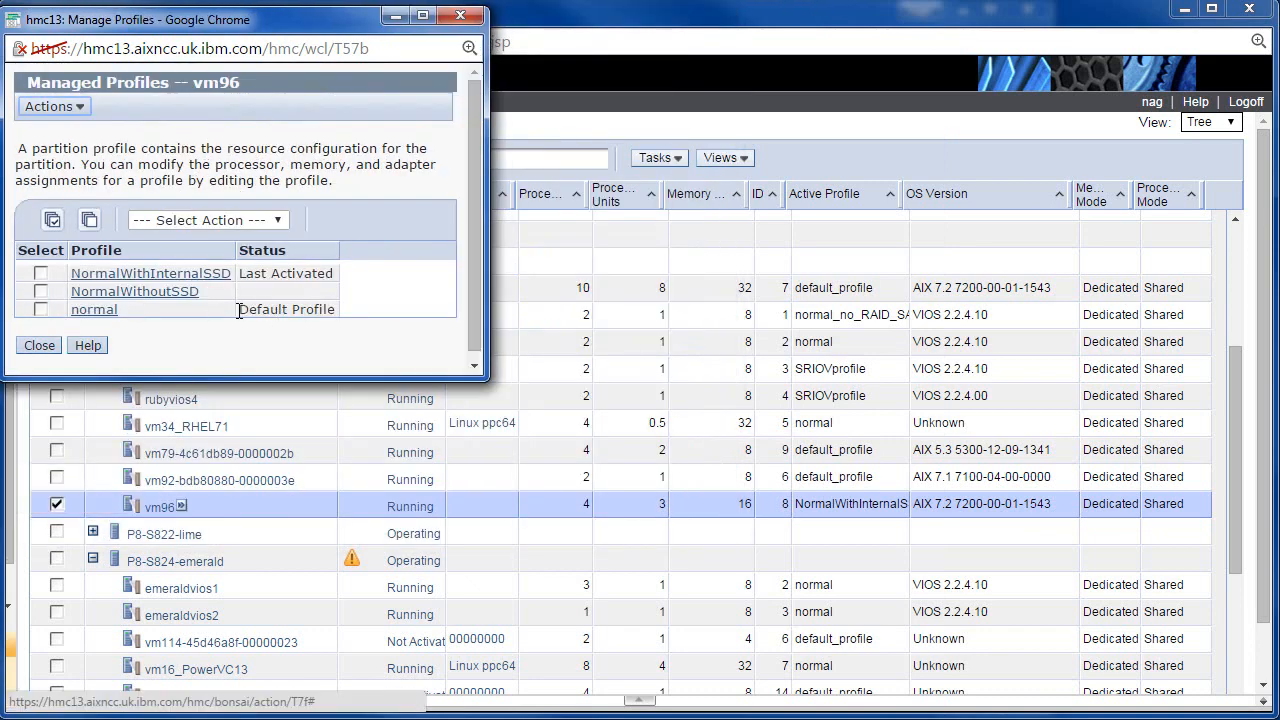
Select NormalWithInternalSSD, dismiss the Actions menu, close the profile manager, and open vm96's task menu.
{"action": "left_click", "coordinate": [41, 274]}
{"action": "left_click", "coordinate": [68, 107]}
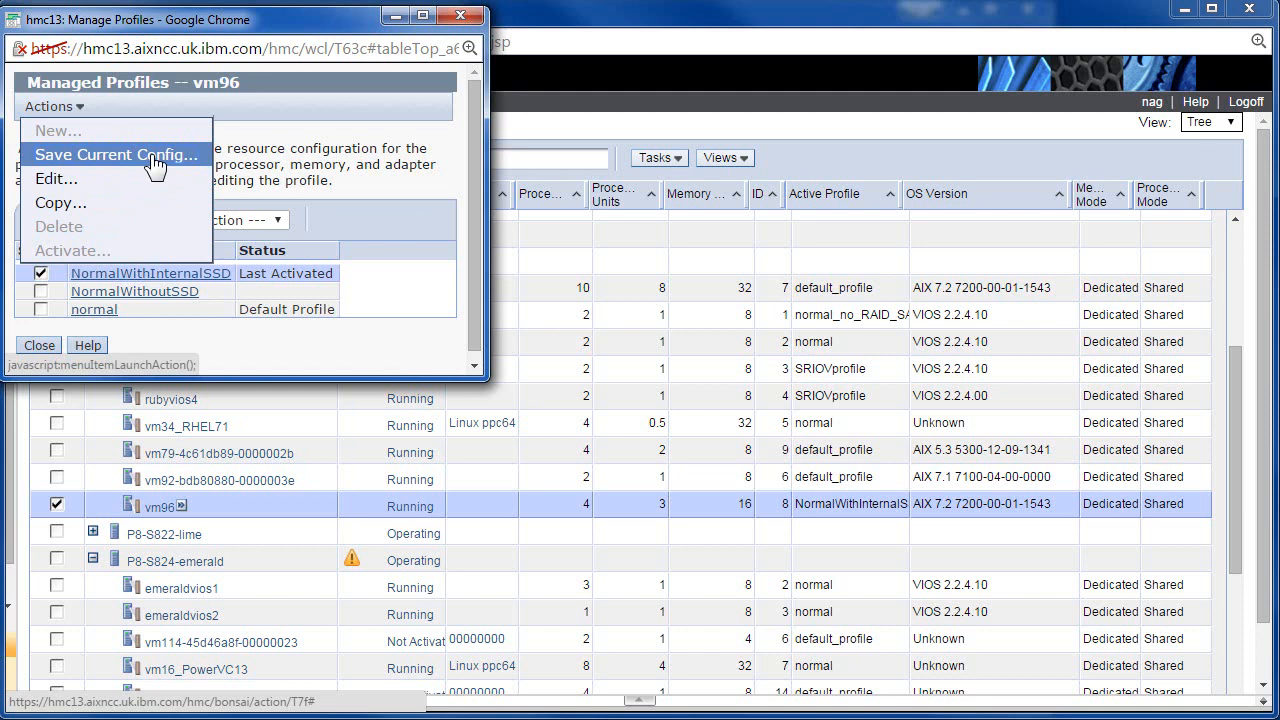
{"action": "left_click", "coordinate": [257, 153]}
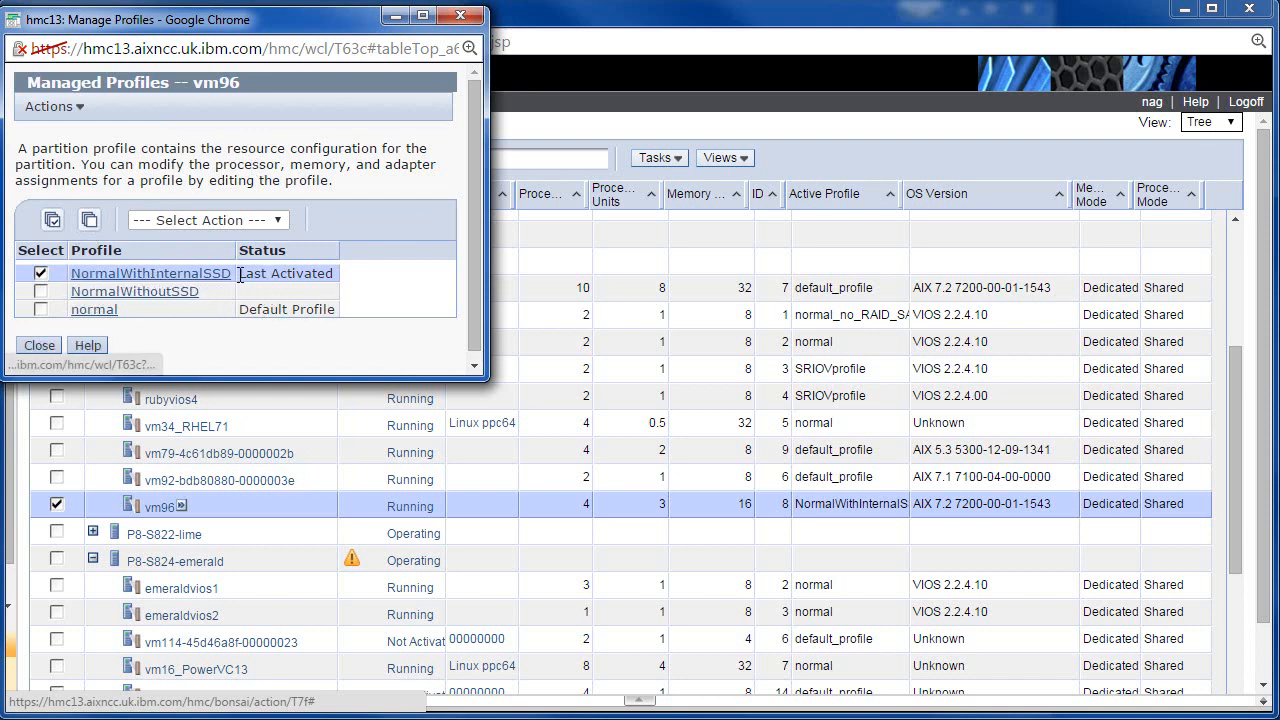
{"action": "left_click", "coordinate": [45, 341]}
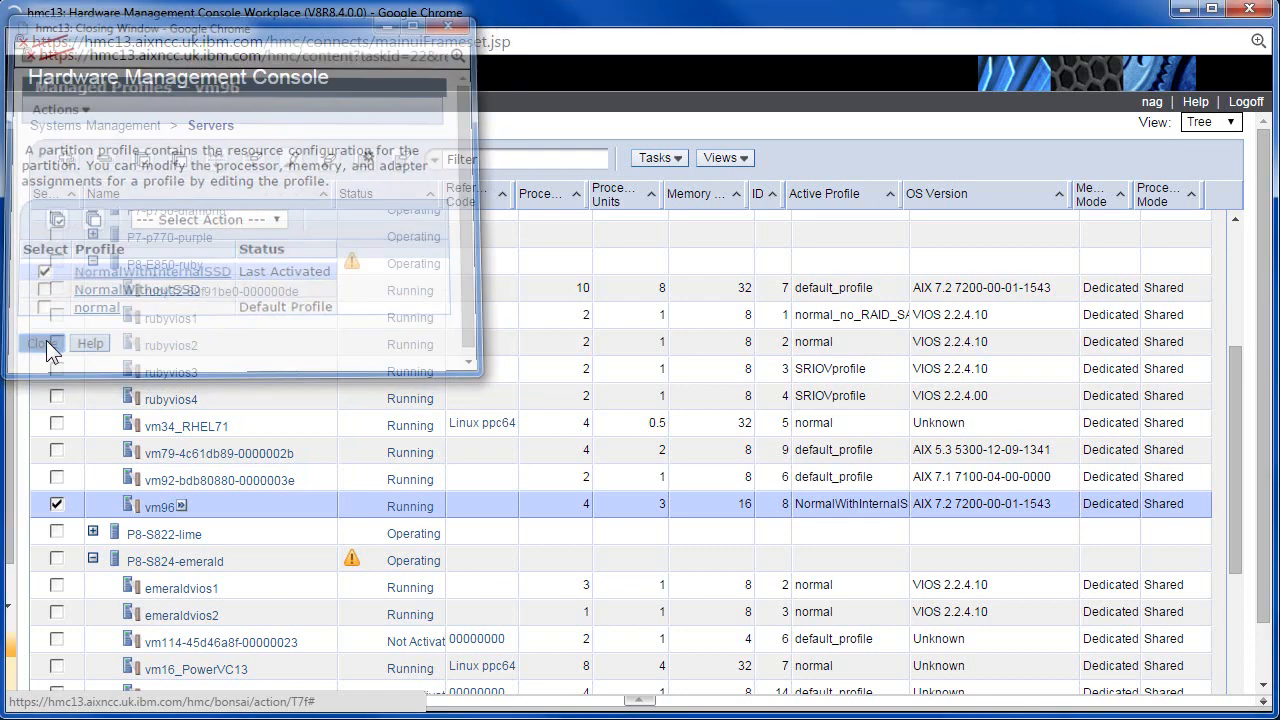
{"action": "left_click", "coordinate": [181, 508]}
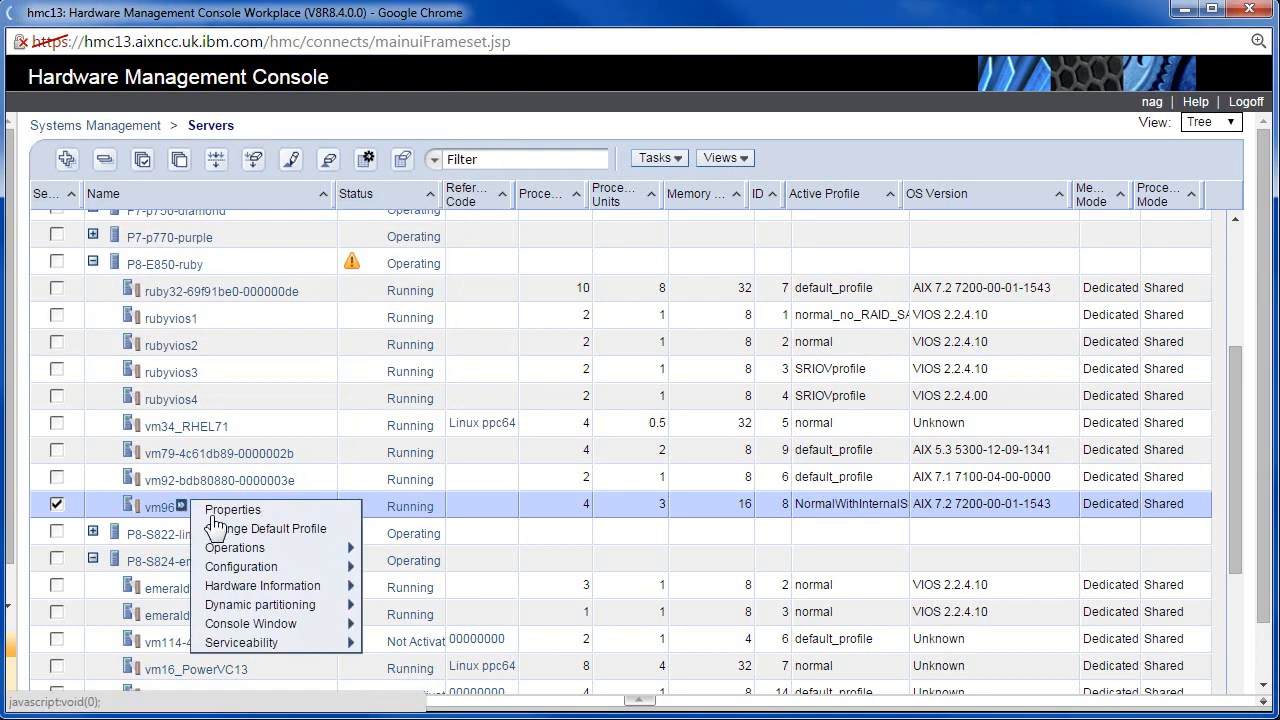
In Change Default Profile, pick NormalWithInternalSSD as vm96's new default profile.
{"action": "left_click", "coordinate": [272, 530]}
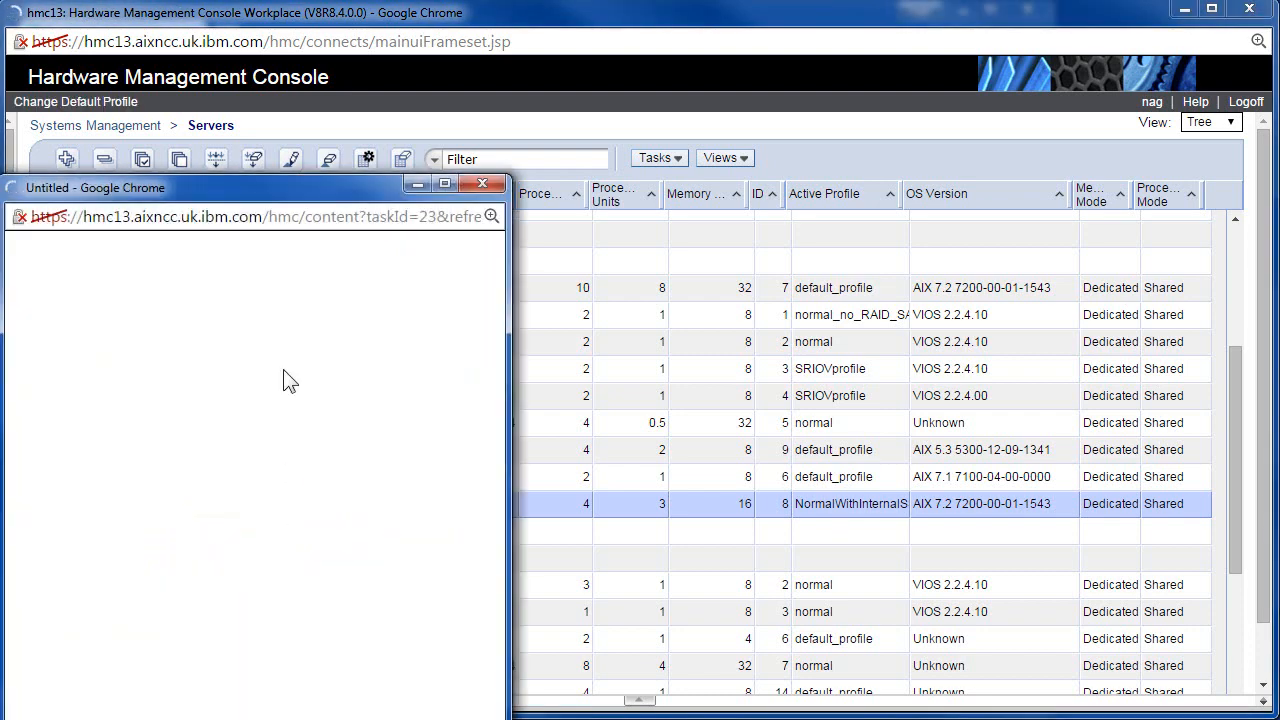
{"action": "left_click_drag", "start_coordinate": [293, 182], "coordinate": [363, 97]}
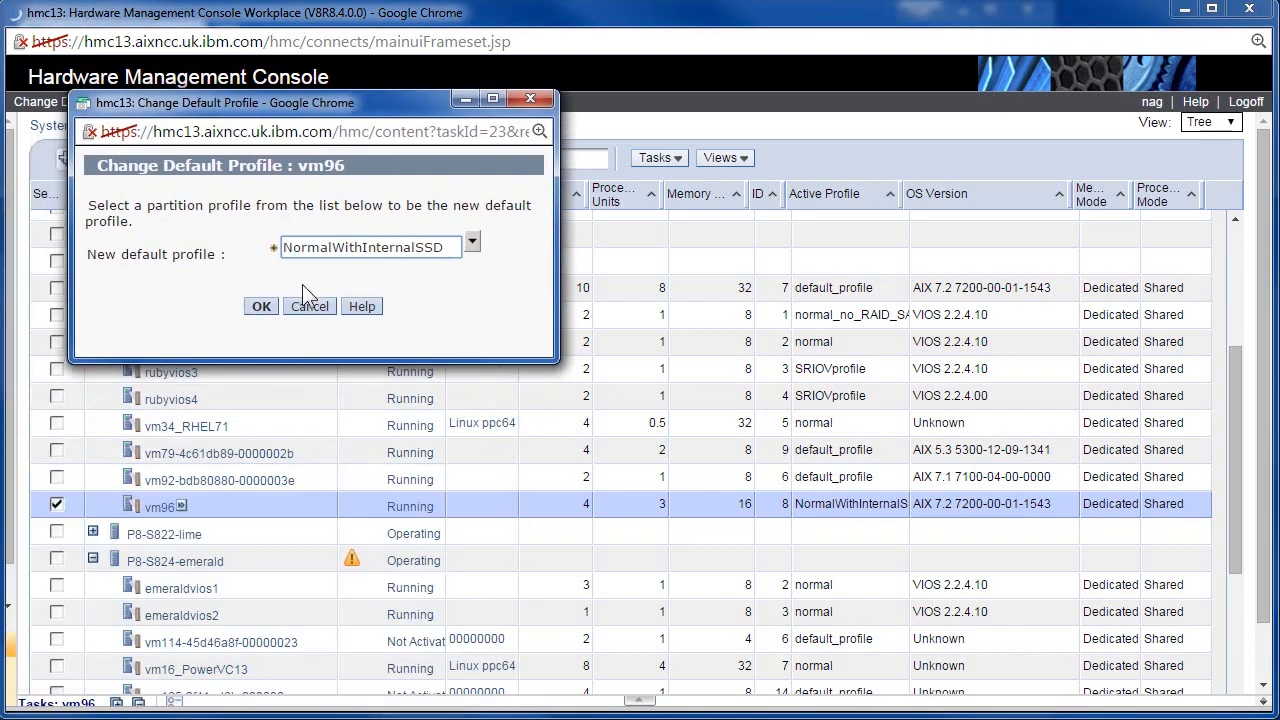
{"action": "left_click", "coordinate": [473, 243]}
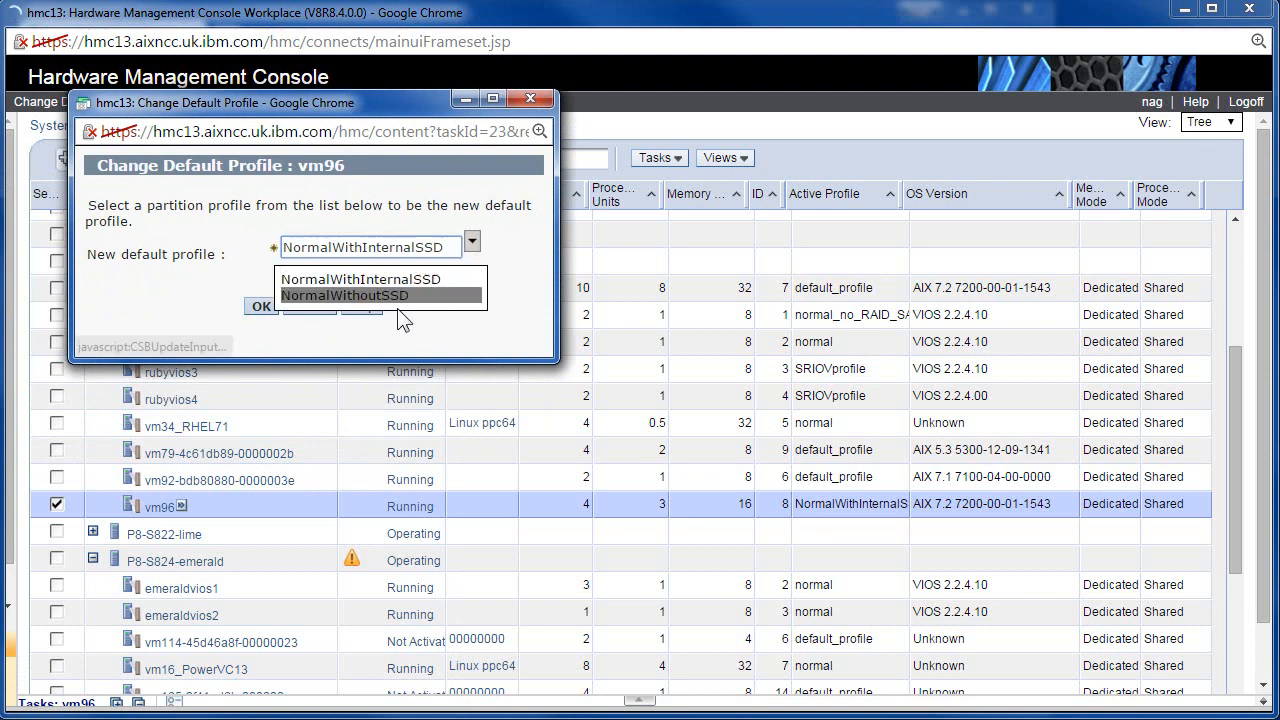
{"action": "left_click", "coordinate": [410, 279]}
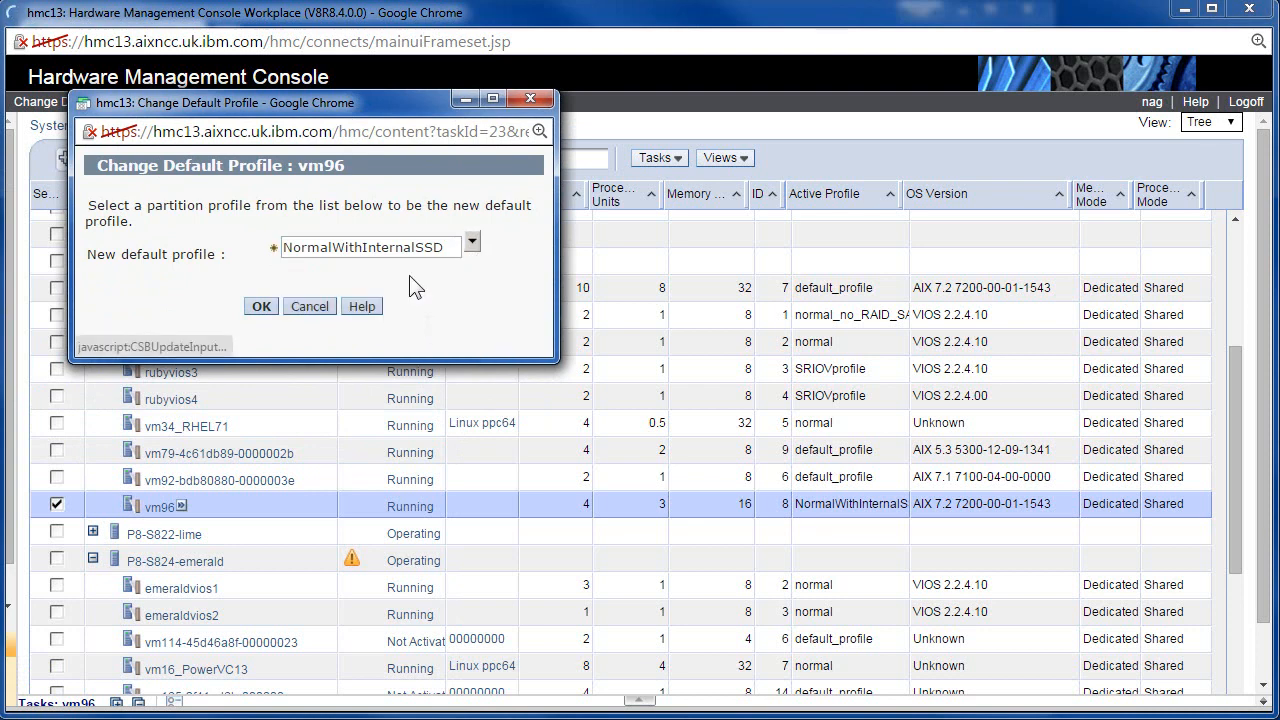
Confirm the new default profile, then navigate to Dynamic partitioning > Processor > Add or Remove for vm96.
{"action": "left_click", "coordinate": [261, 309]}
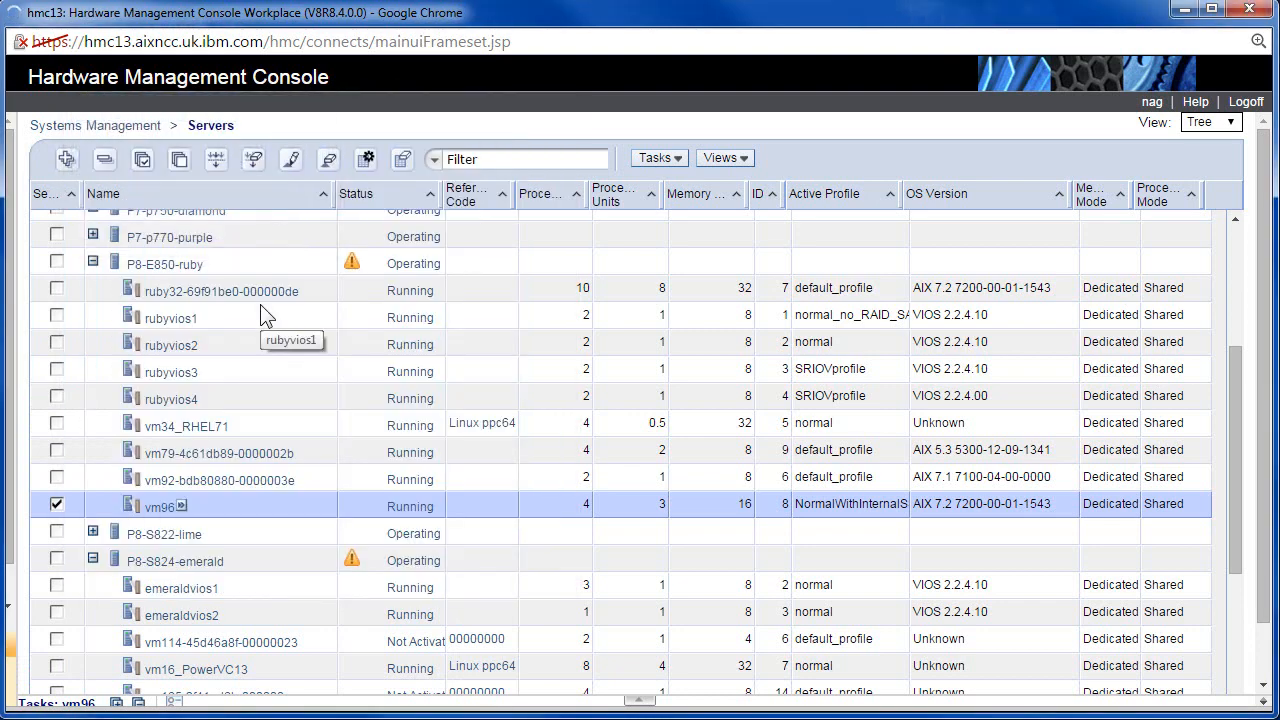
{"action": "left_click", "coordinate": [182, 507]}
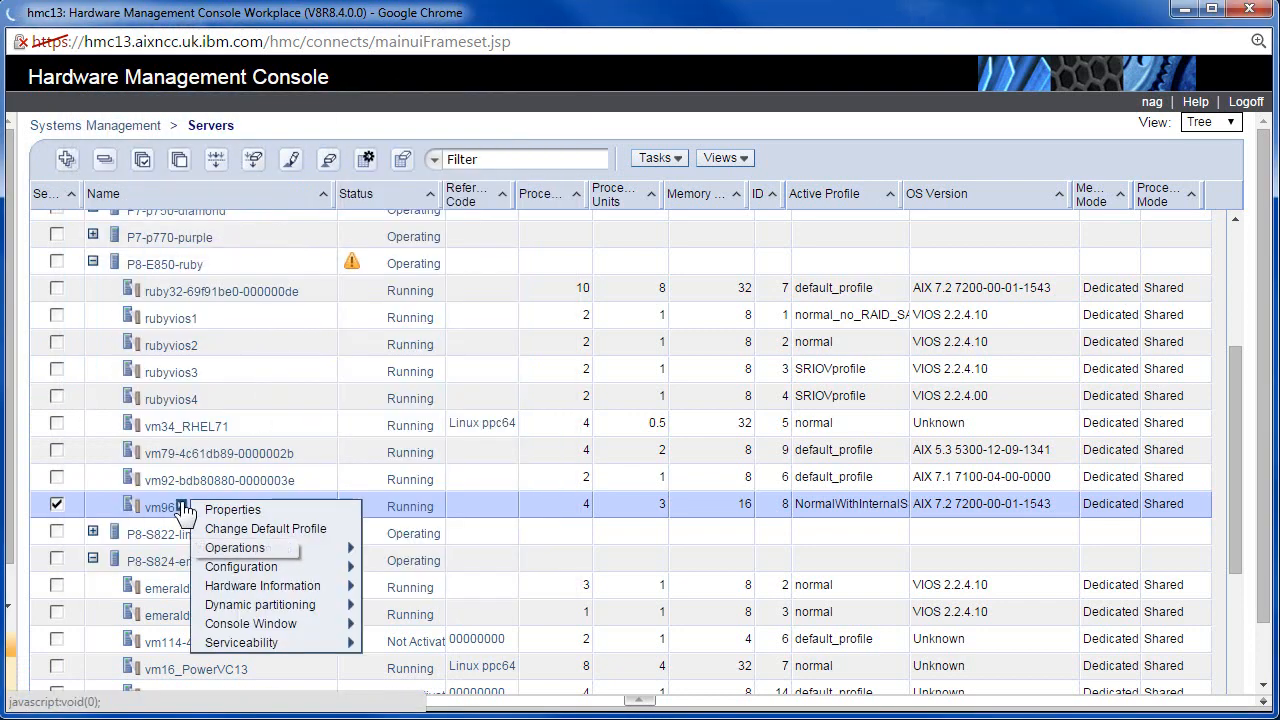
{"action": "mouse_move", "coordinate": [272, 556]}
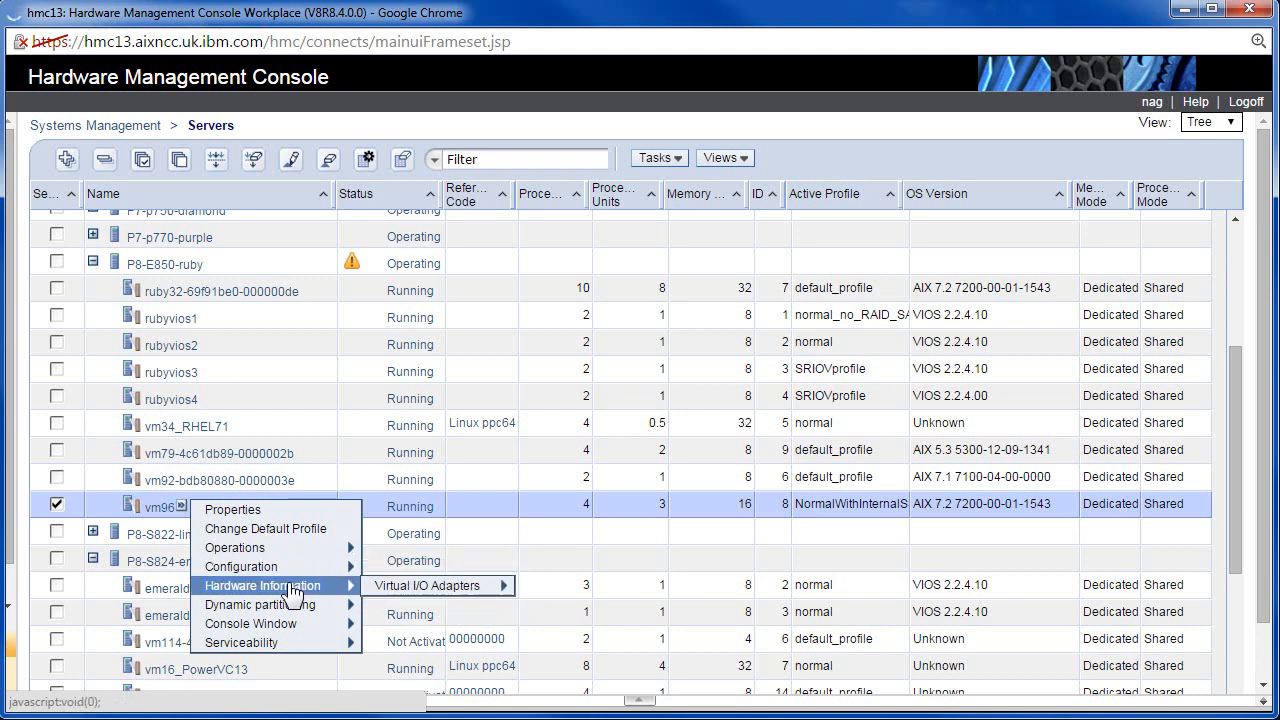
{"action": "mouse_move", "coordinate": [422, 596]}
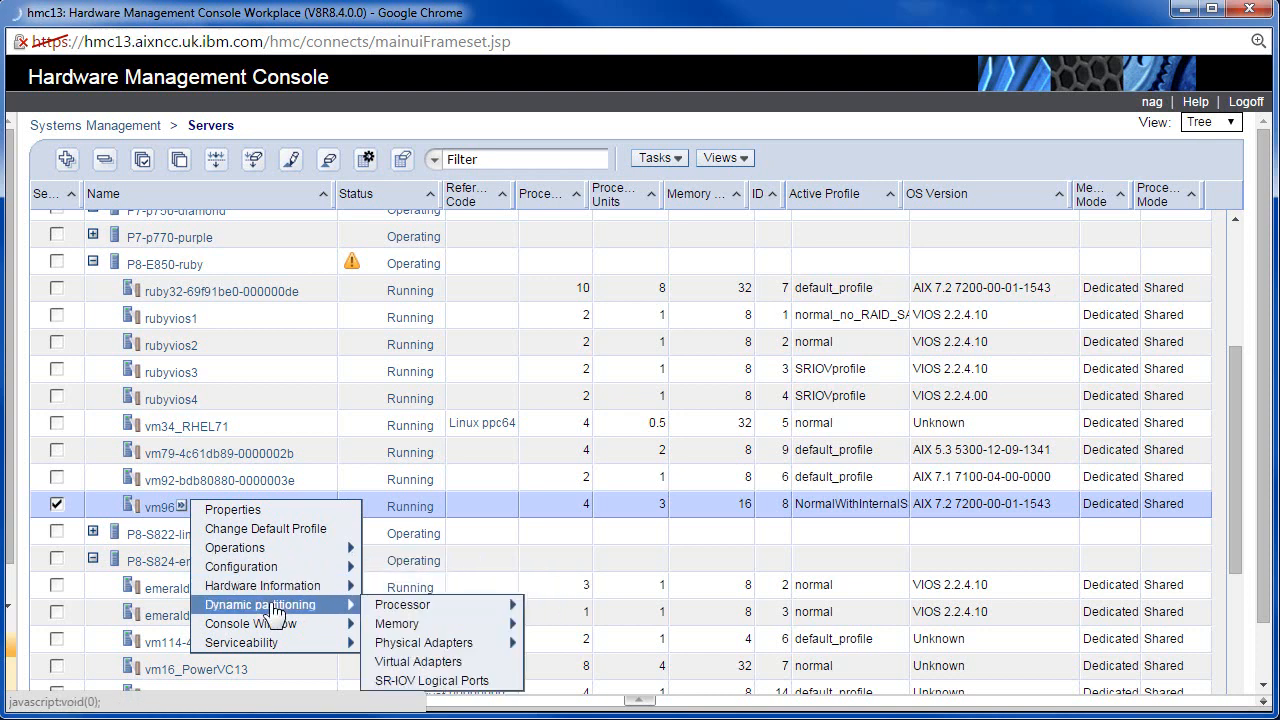
{"action": "mouse_move", "coordinate": [438, 628]}
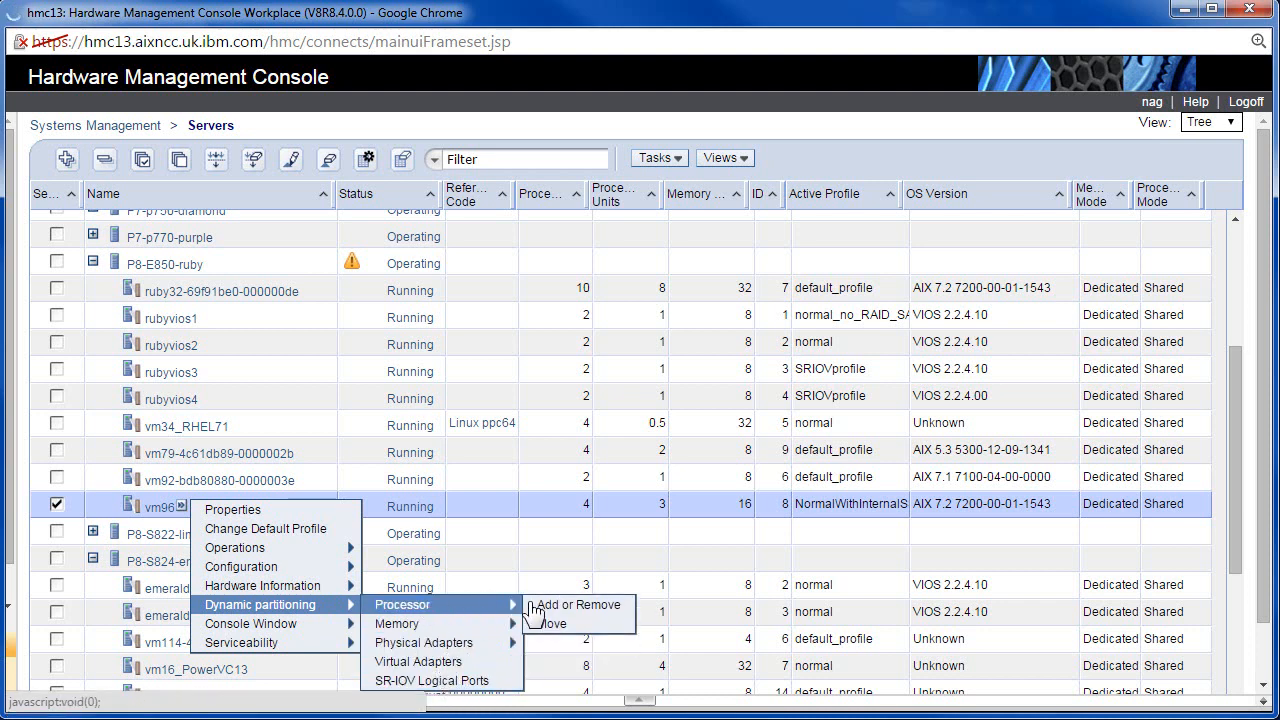
Set vm96's assigned processing units to 2.5 and uncapped weight 200, keep timeout 5, and apply.
{"action": "left_click", "coordinate": [595, 607]}
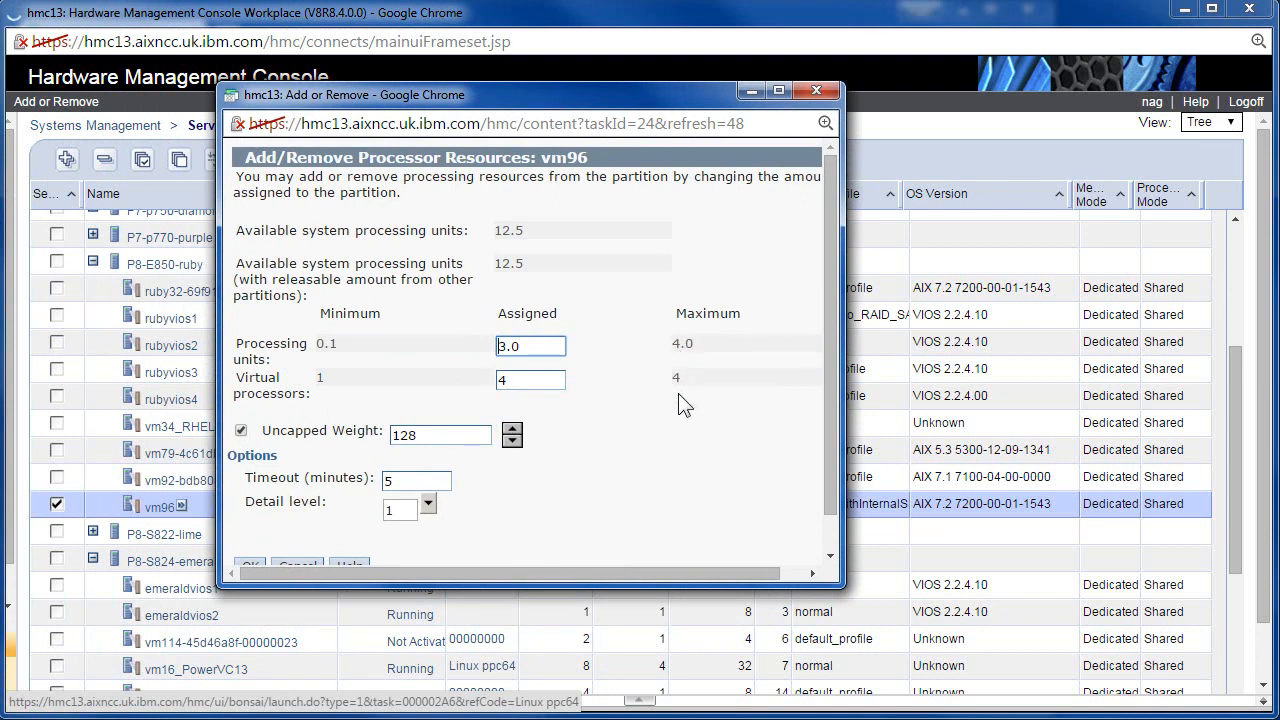
{"action": "left_click_drag", "start_coordinate": [521, 380], "coordinate": [495, 343]}
{"action": "type", "text": "2.5"}
{"action": "left_click_drag", "start_coordinate": [430, 435], "coordinate": [378, 440]}
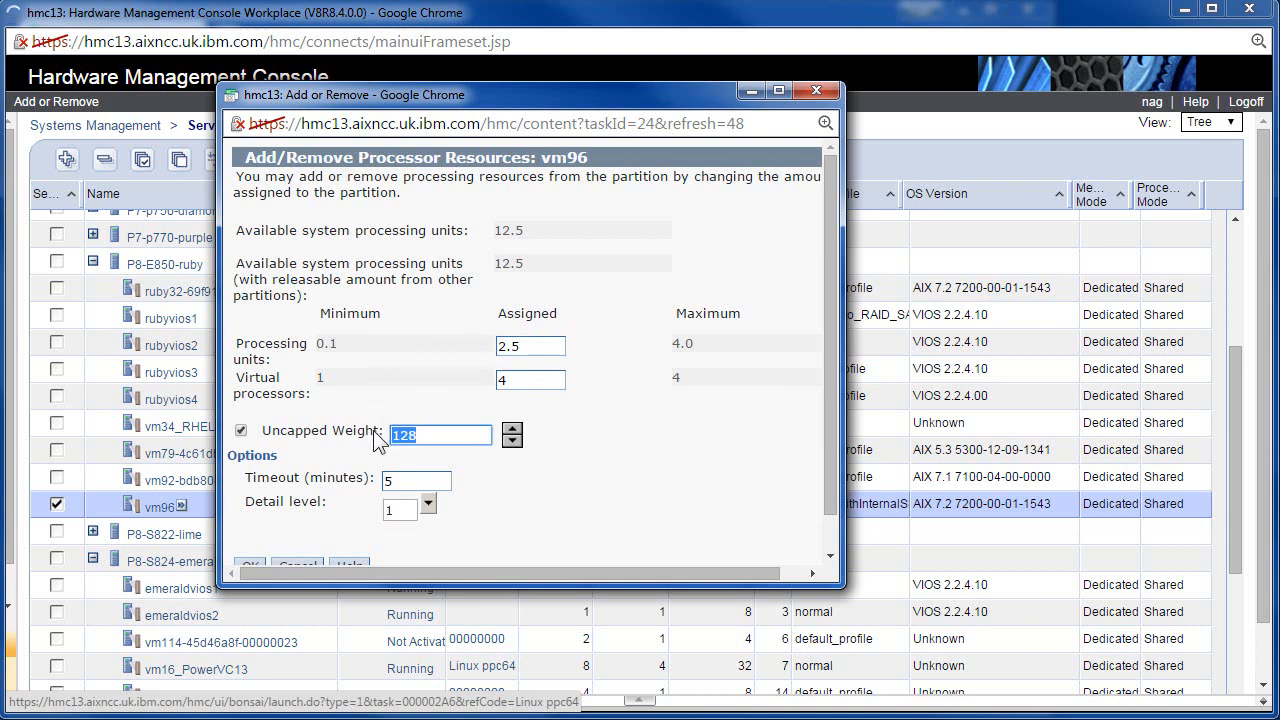
{"action": "type", "text": "200"}
{"action": "scroll", "coordinate": [322, 392], "scroll_direction": "down", "scroll_amount": 1}
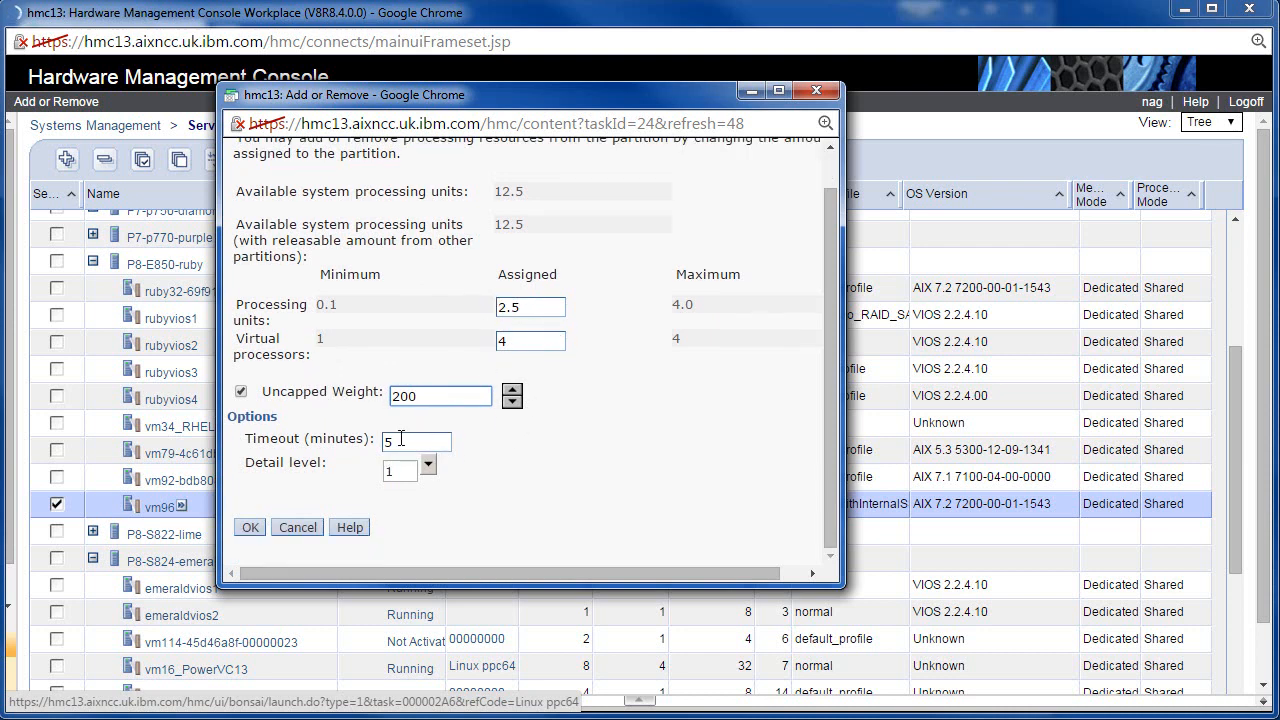
{"action": "left_click_drag", "start_coordinate": [392, 440], "coordinate": [372, 440]}
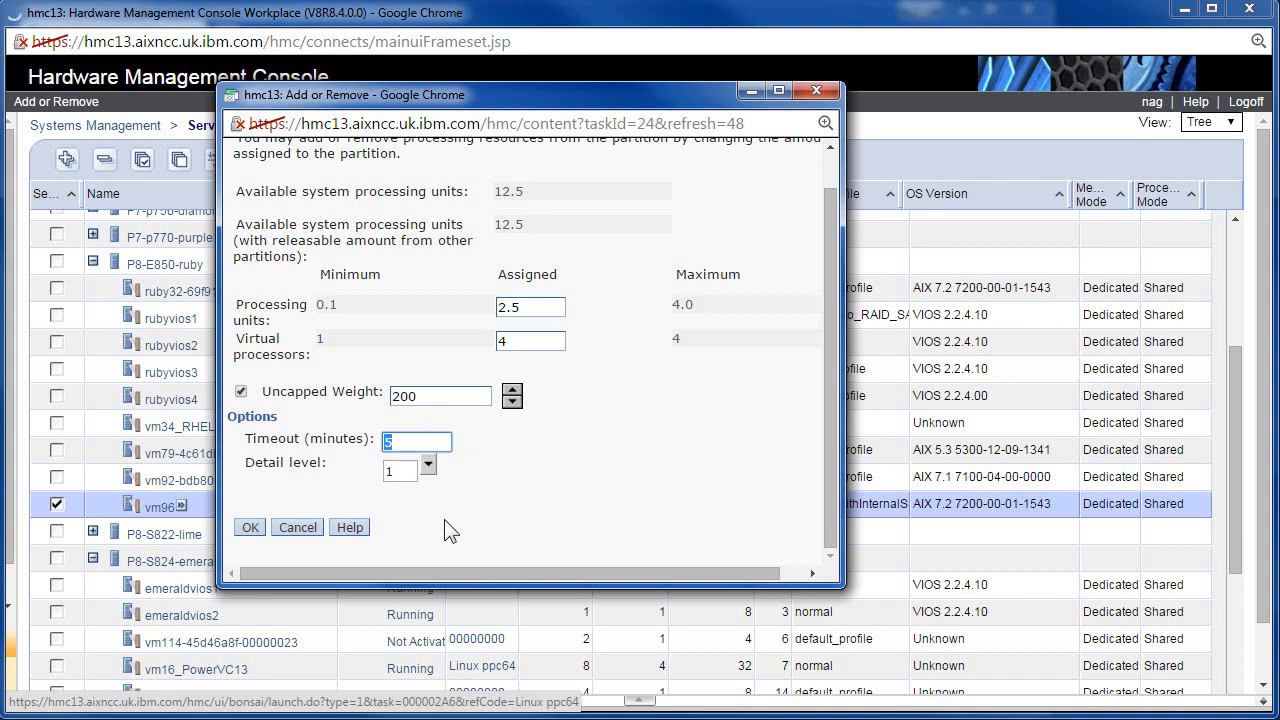
{"action": "left_click", "coordinate": [251, 530]}
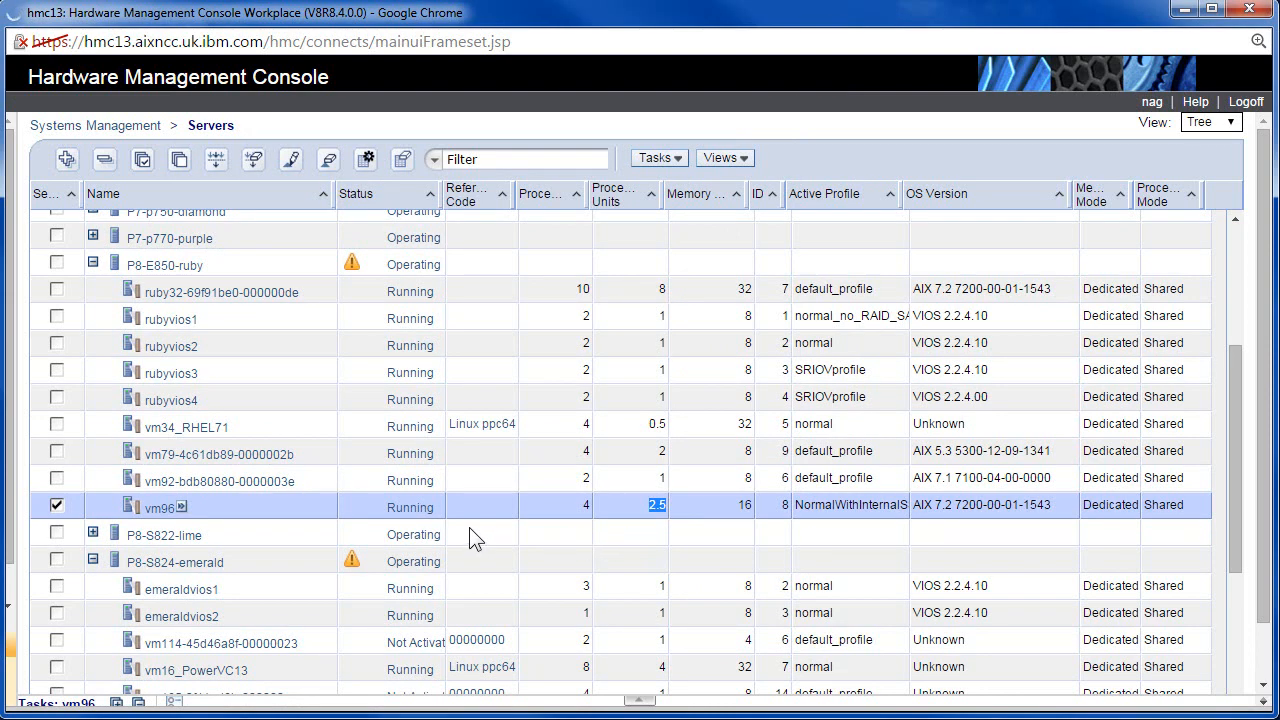
{"action": "left_click", "coordinate": [182, 507]}
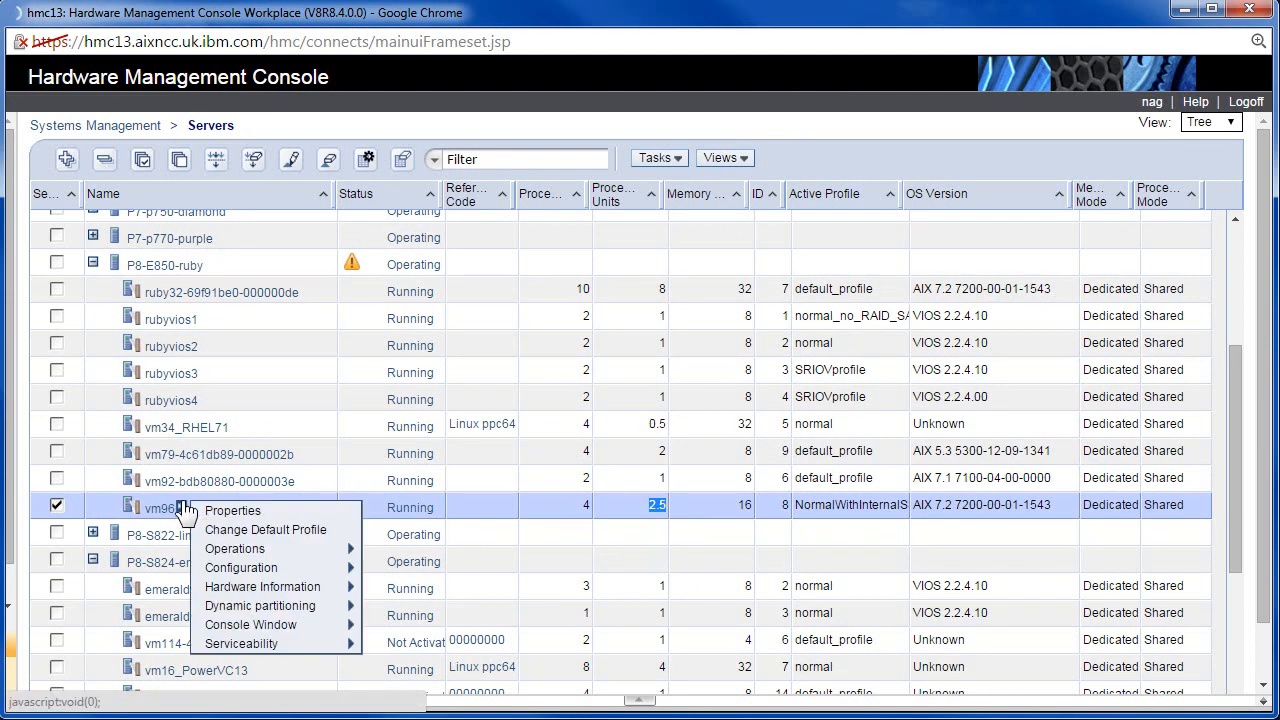
{"action": "mouse_move", "coordinate": [356, 606]}
{"action": "mouse_move", "coordinate": [430, 644]}
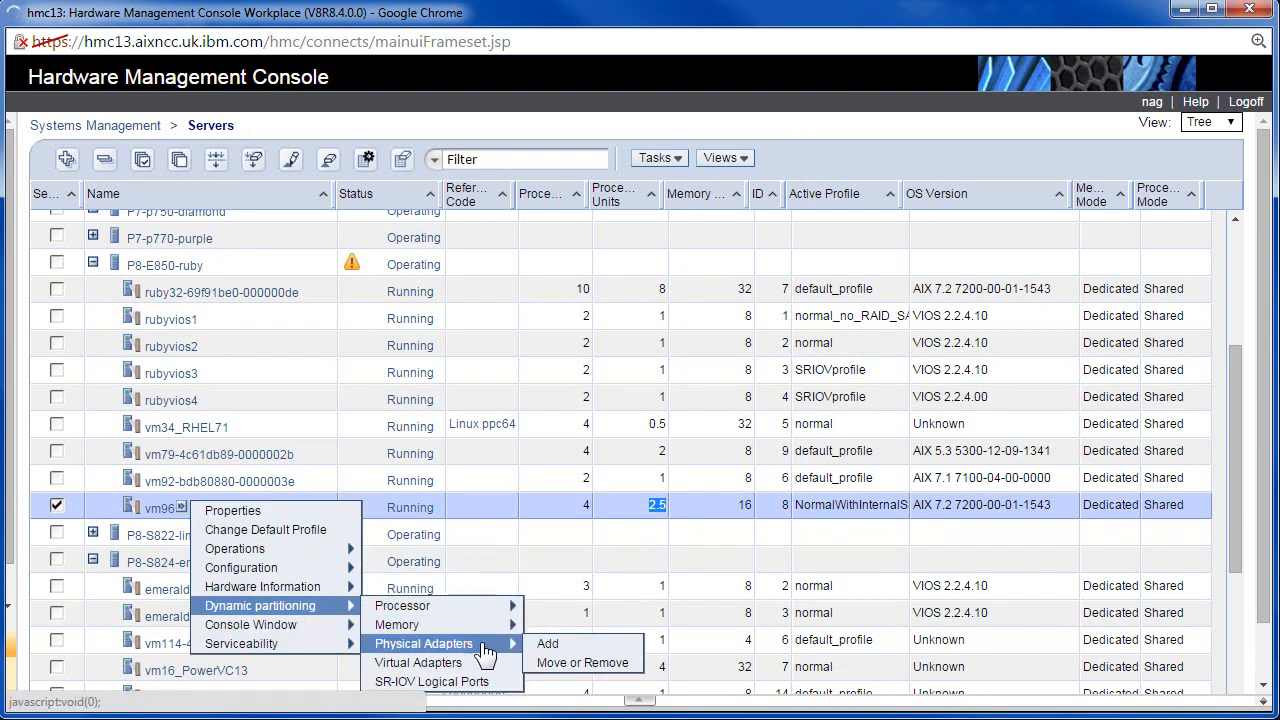
{"action": "left_click", "coordinate": [566, 643]}
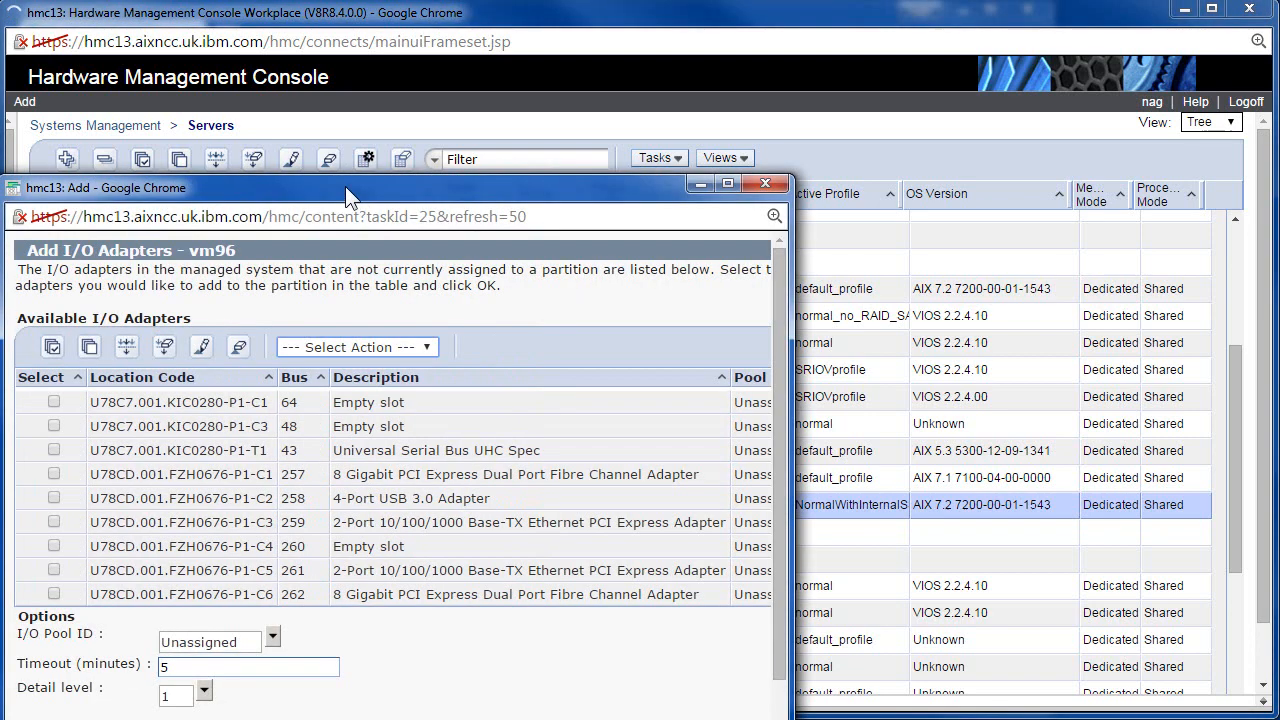
{"action": "left_click_drag", "start_coordinate": [345, 186], "coordinate": [467, 86]}
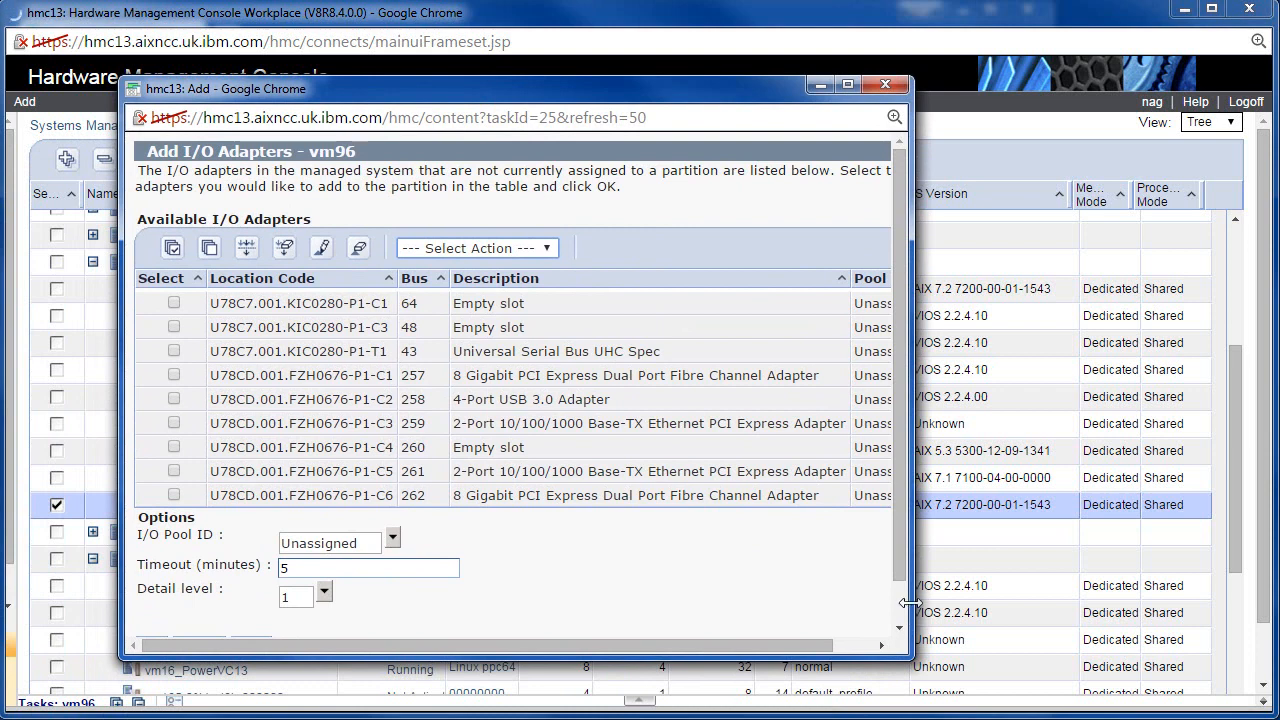
{"action": "left_click_drag", "start_coordinate": [910, 603], "coordinate": [1086, 598]}
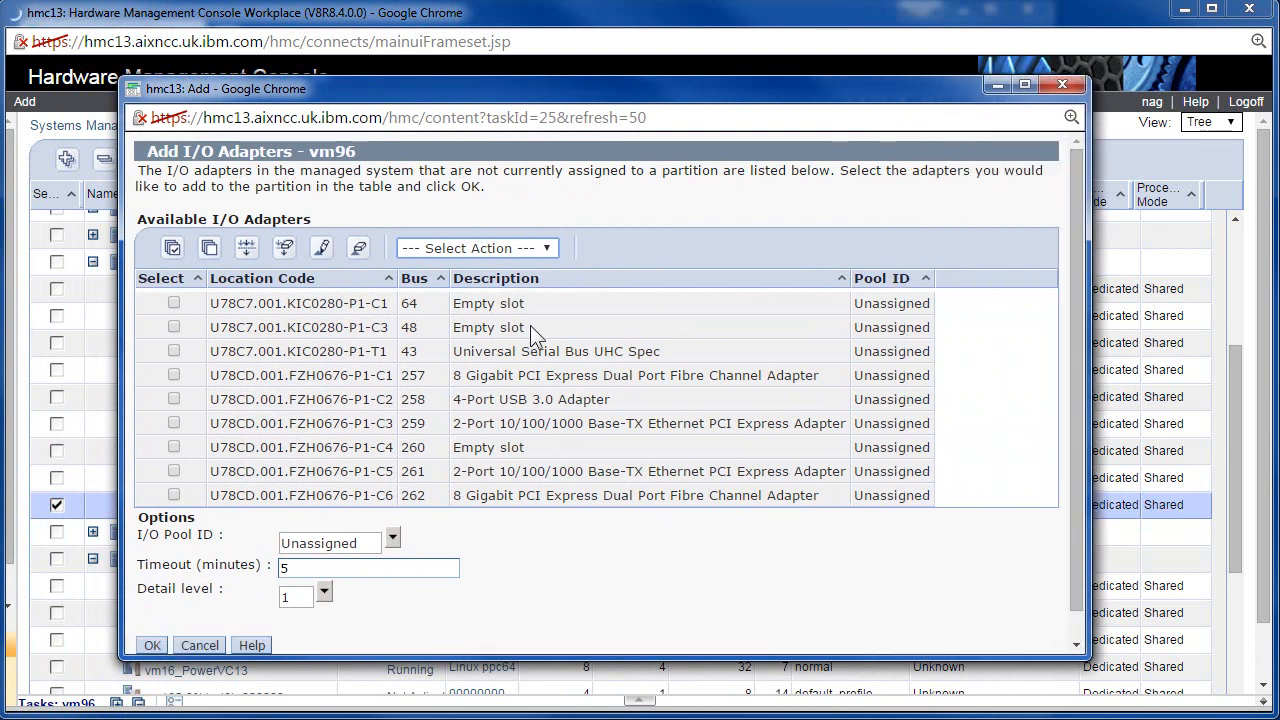
{"action": "left_click", "coordinate": [173, 376]}
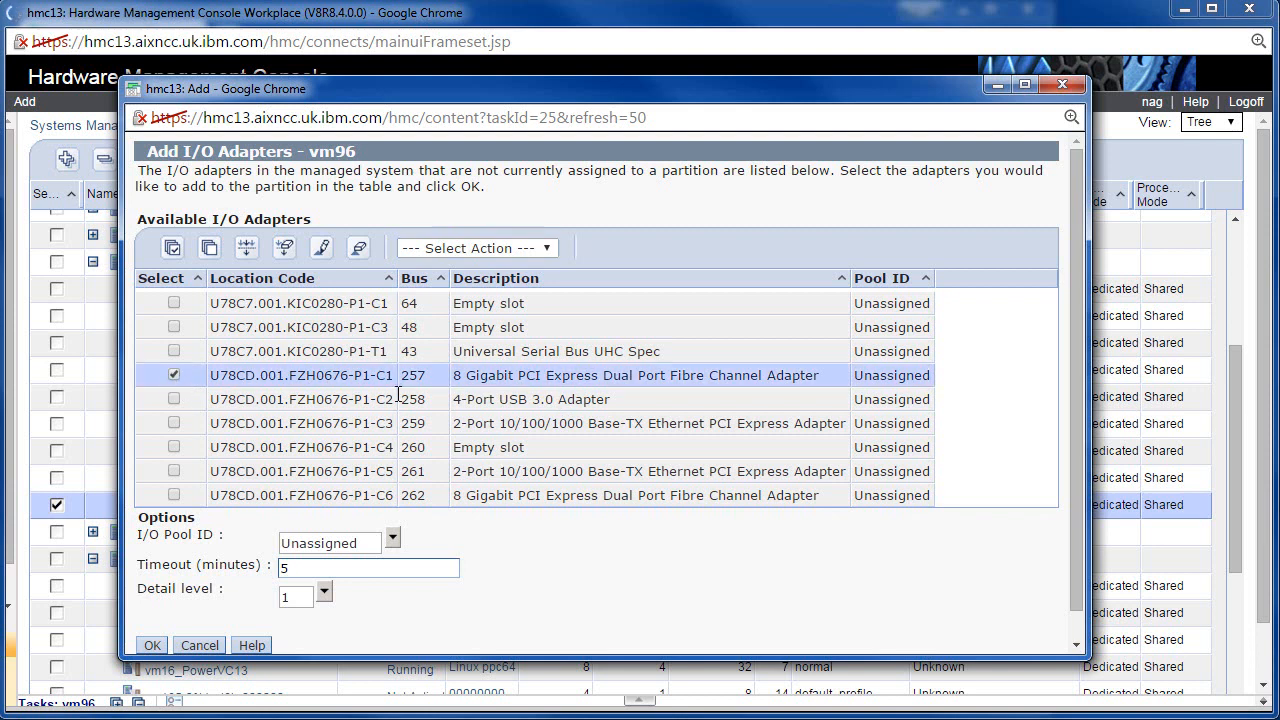
{"action": "left_click", "coordinate": [202, 645]}
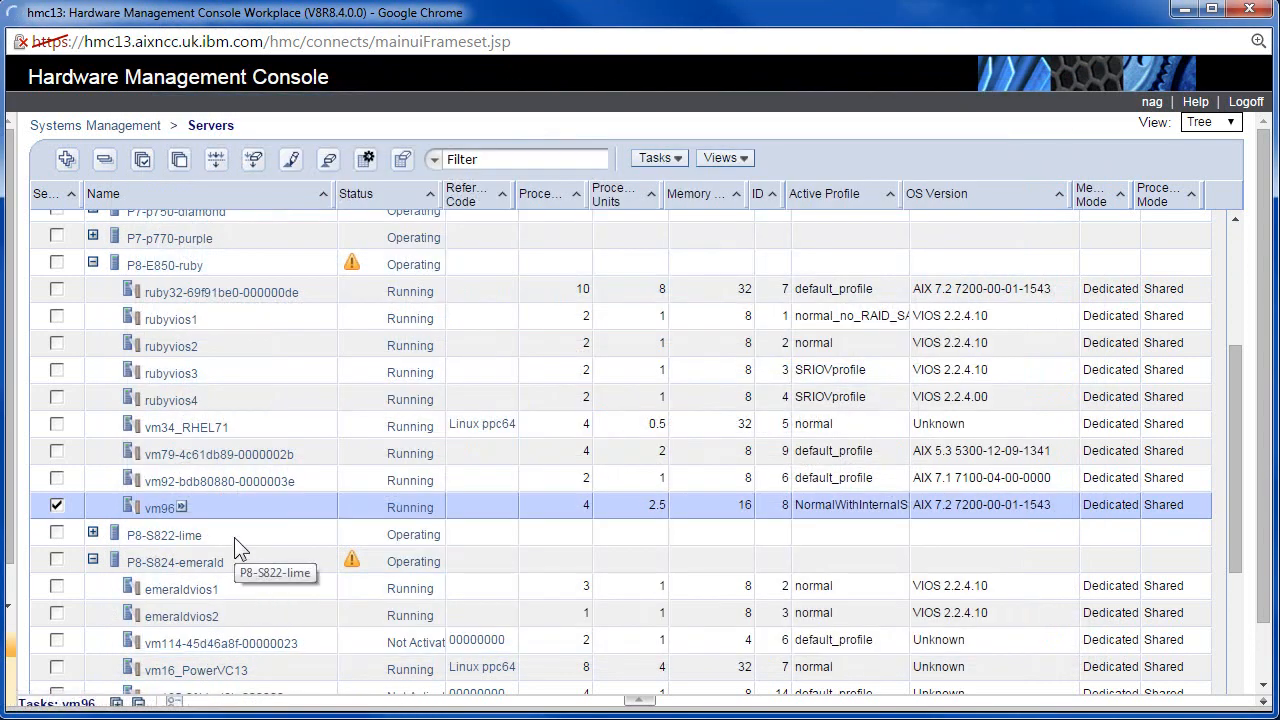
Open a terminal window to vm96's console via Console Window, launching PuTTY Configuration.
{"action": "left_click", "coordinate": [182, 508]}
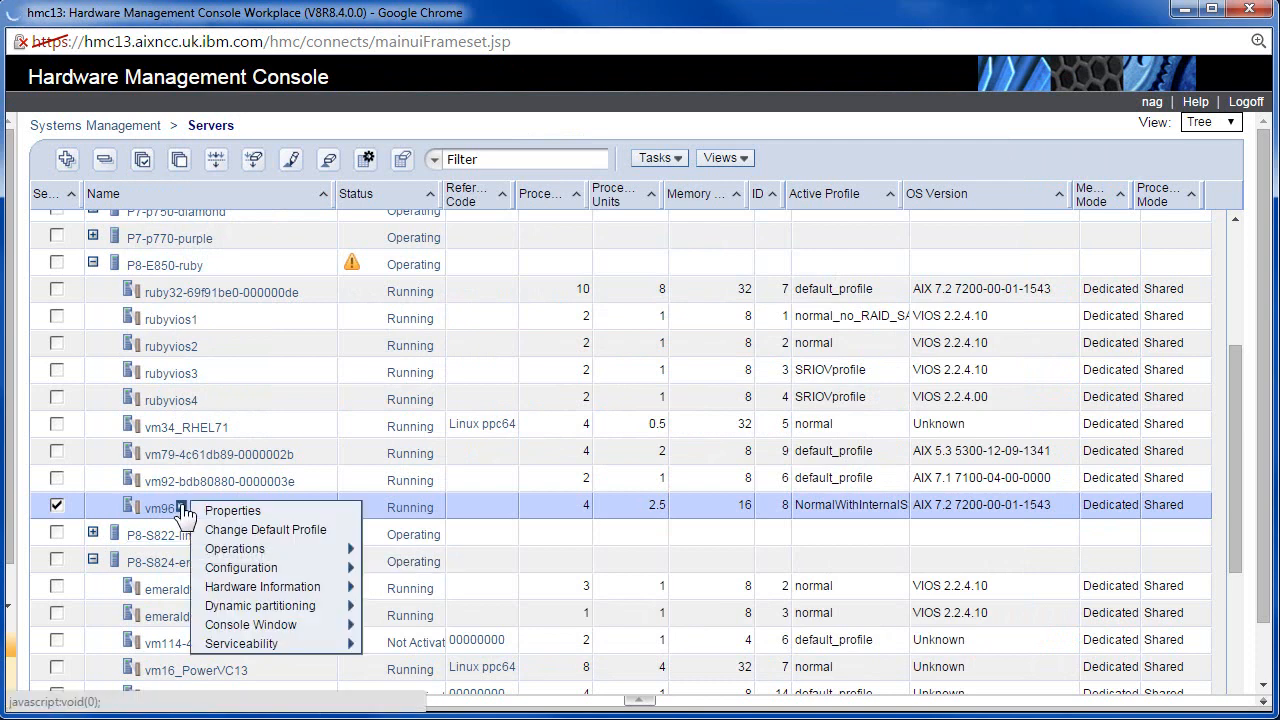
{"action": "mouse_move", "coordinate": [298, 630]}
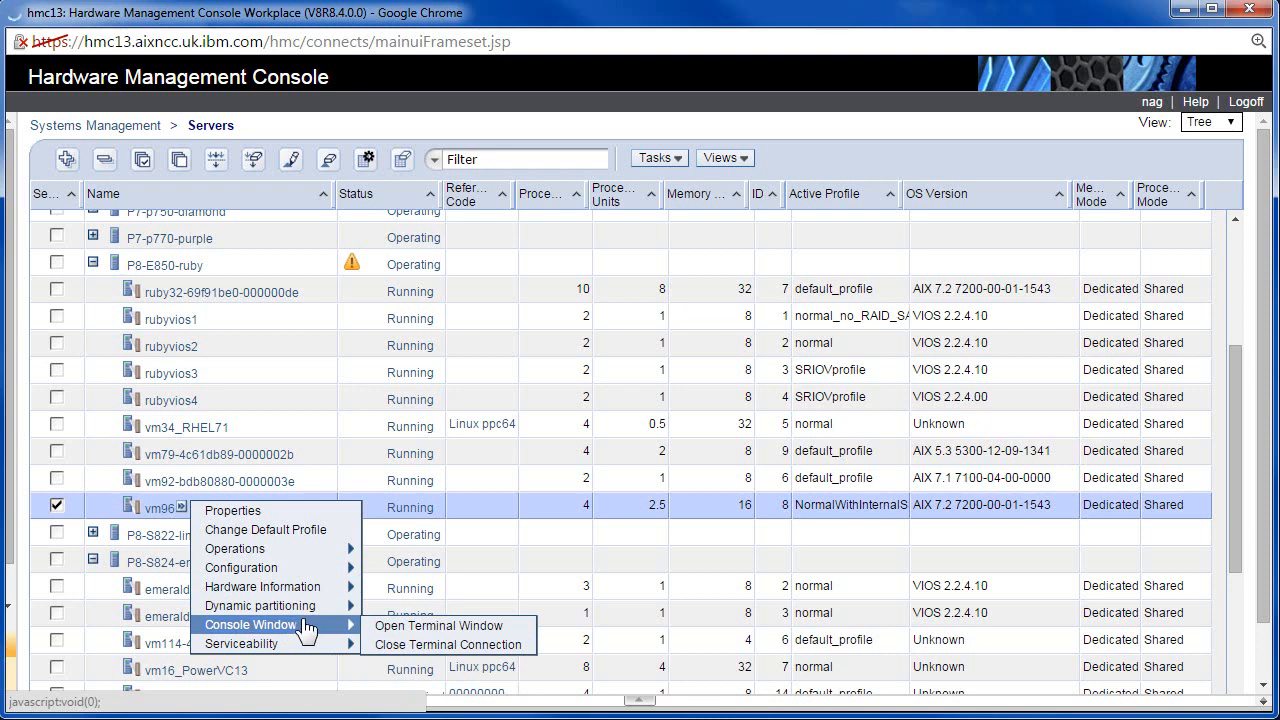
{"action": "left_click", "coordinate": [405, 625]}
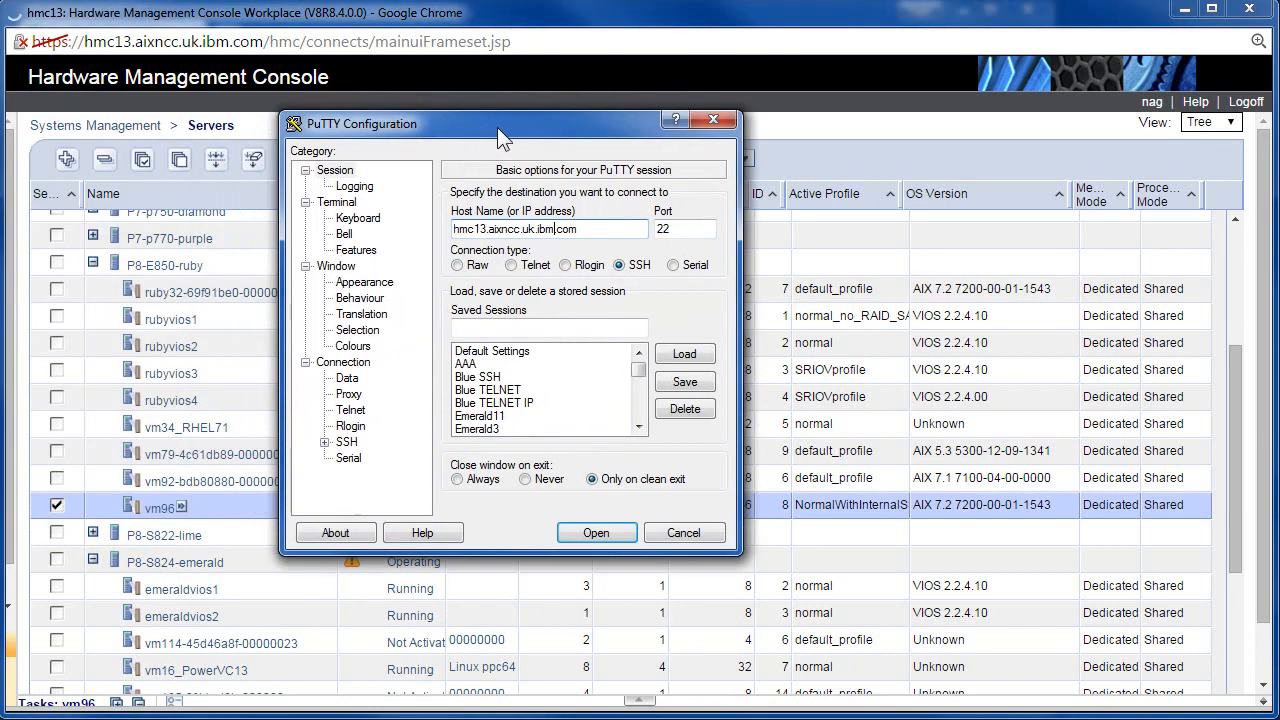
Connect PuTTY to the HMC over SSH, log in, and run vtmenu.
{"action": "left_click_drag", "start_coordinate": [497, 127], "coordinate": [289, 30]}
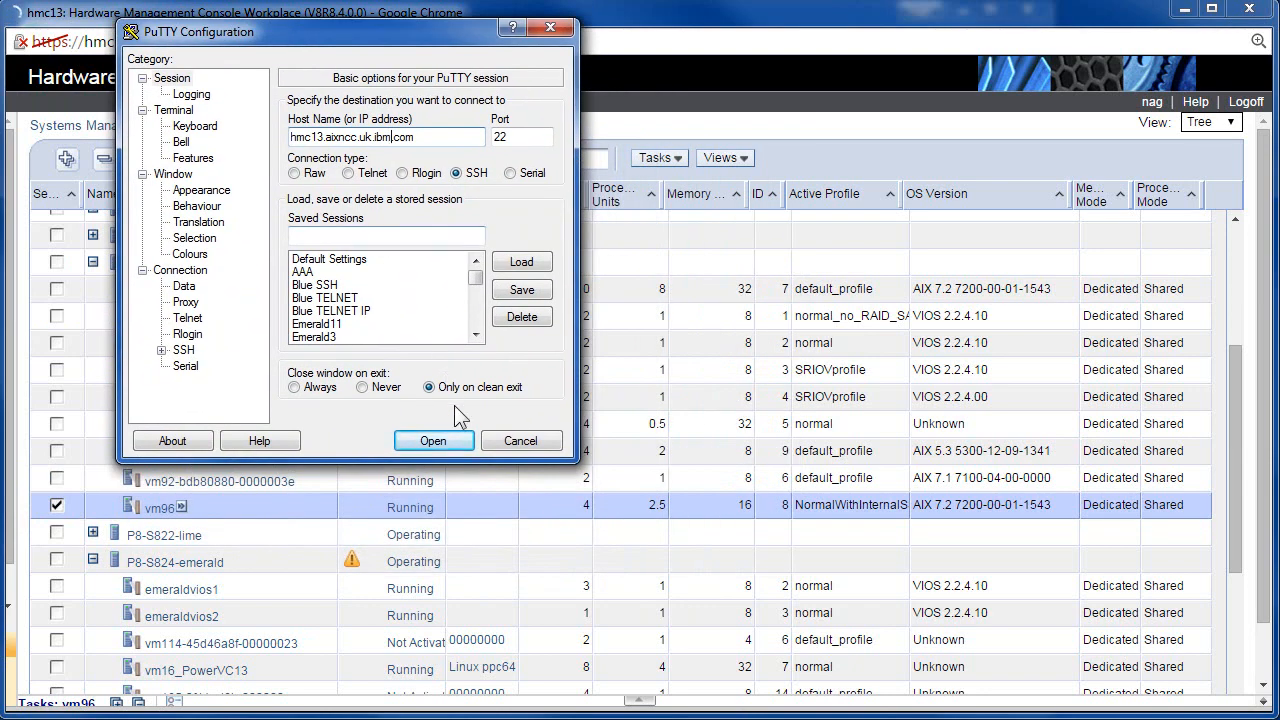
{"action": "left_click", "coordinate": [440, 440]}
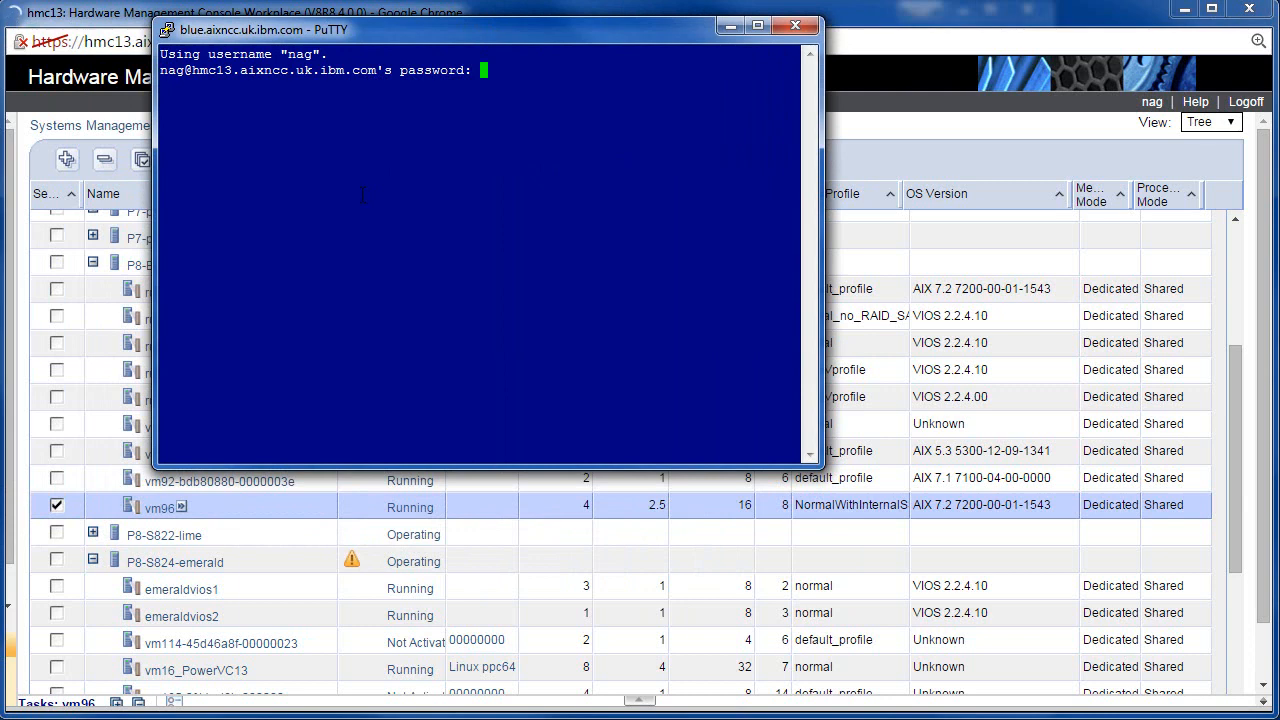
{"action": "key", "text": "Return"}
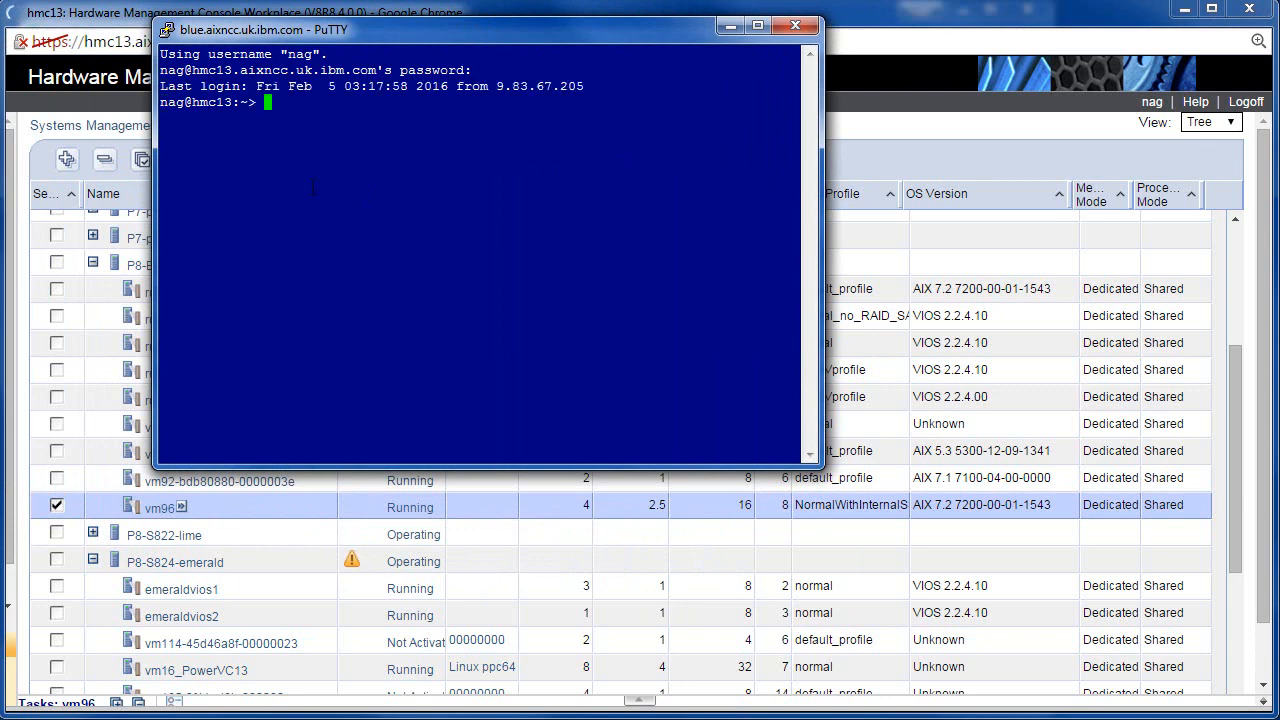
{"action": "key", "text": "Return"}
{"action": "key", "text": "Return"}
{"action": "key", "text": "Return"}
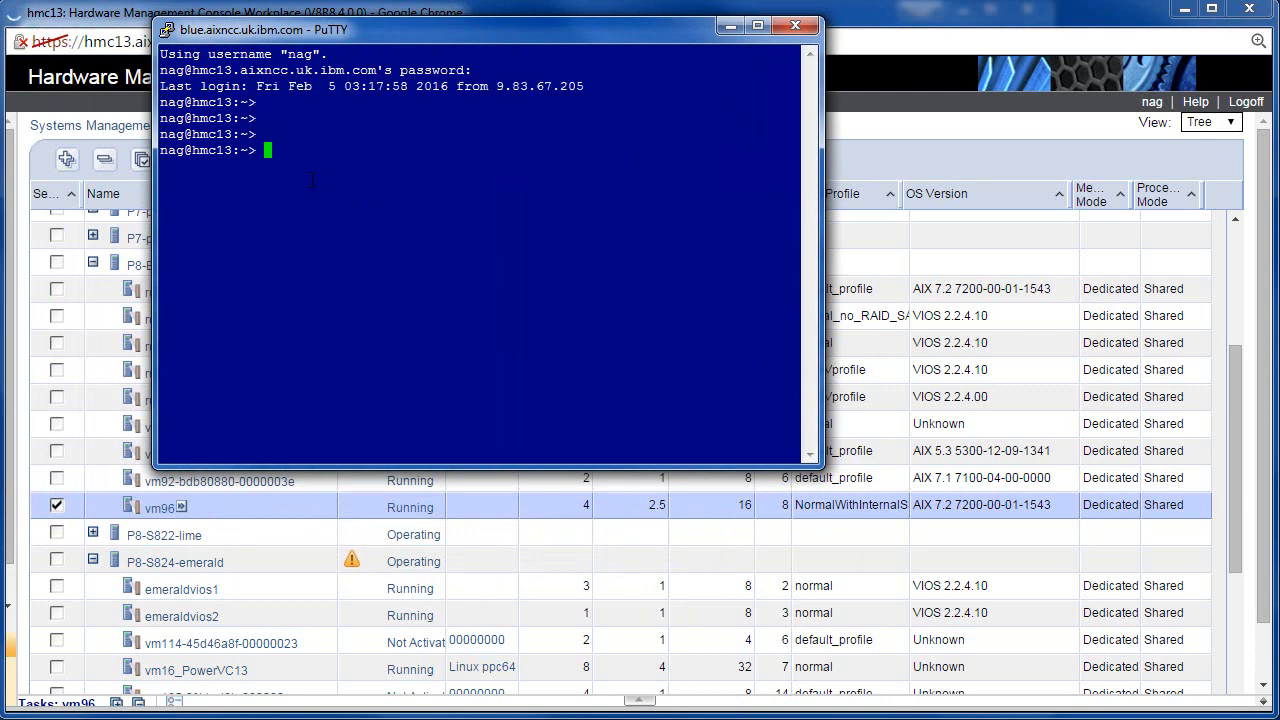
{"action": "type", "text": "vtmenu"}
{"action": "key", "text": "Return"}
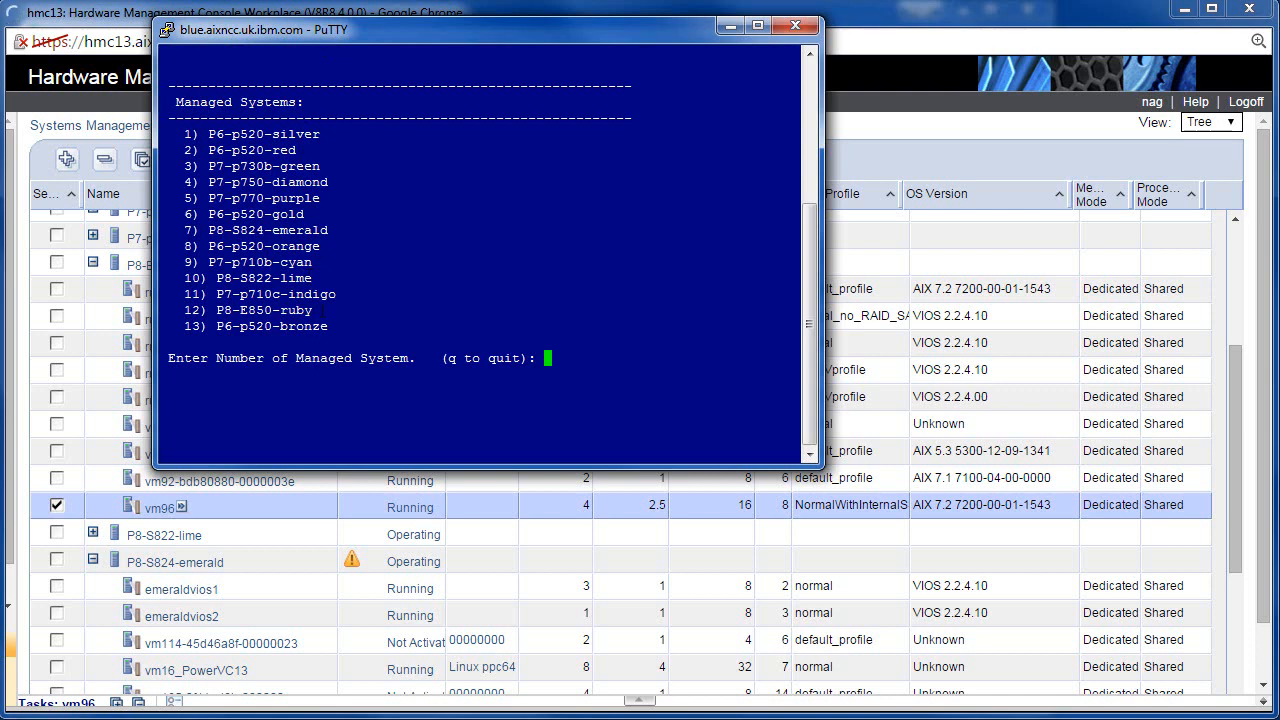
In vtmenu, choose managed system 12 (P8-E850-ruby) and partition 9 (vm96).
{"action": "left_click_drag", "start_coordinate": [322, 311], "coordinate": [187, 310]}
{"action": "left_click", "coordinate": [205, 310]}
{"action": "type", "text": "12"}
{"action": "key", "text": "Return"}
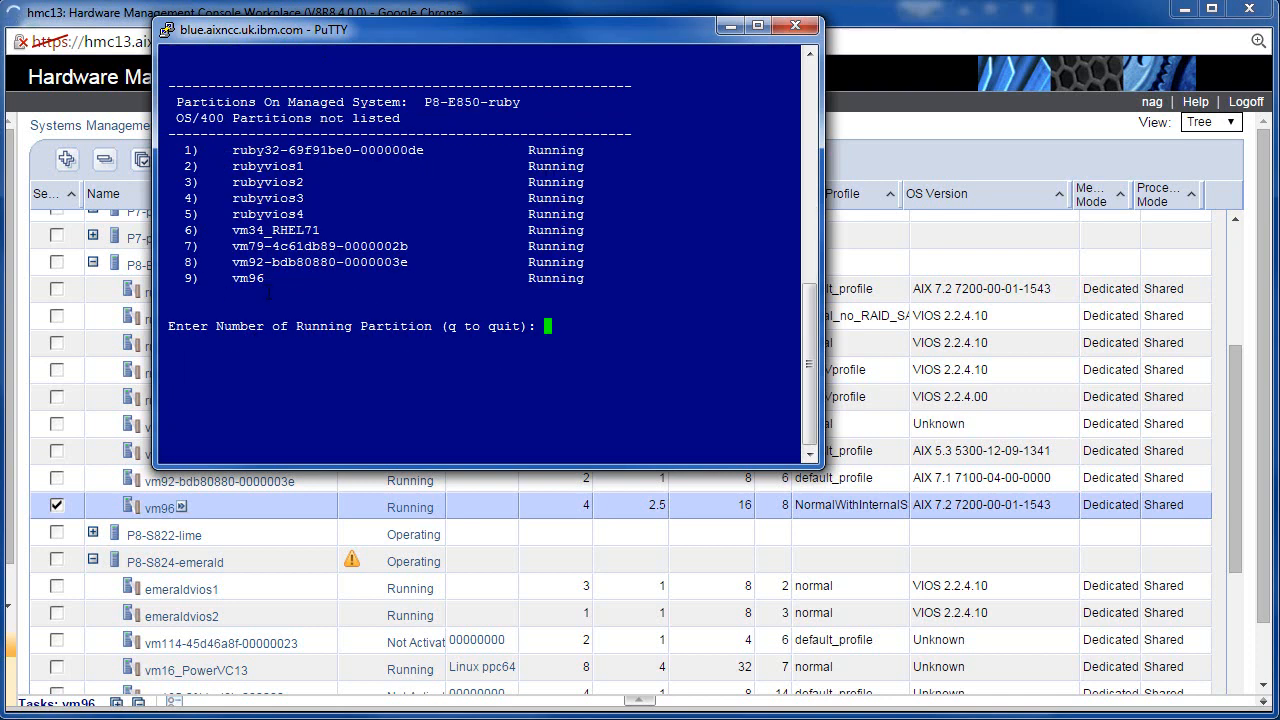
{"action": "double_click", "coordinate": [234, 279]}
{"action": "left_click", "coordinate": [206, 285]}
{"action": "type", "text": "9"}
{"action": "key", "text": "Return"}
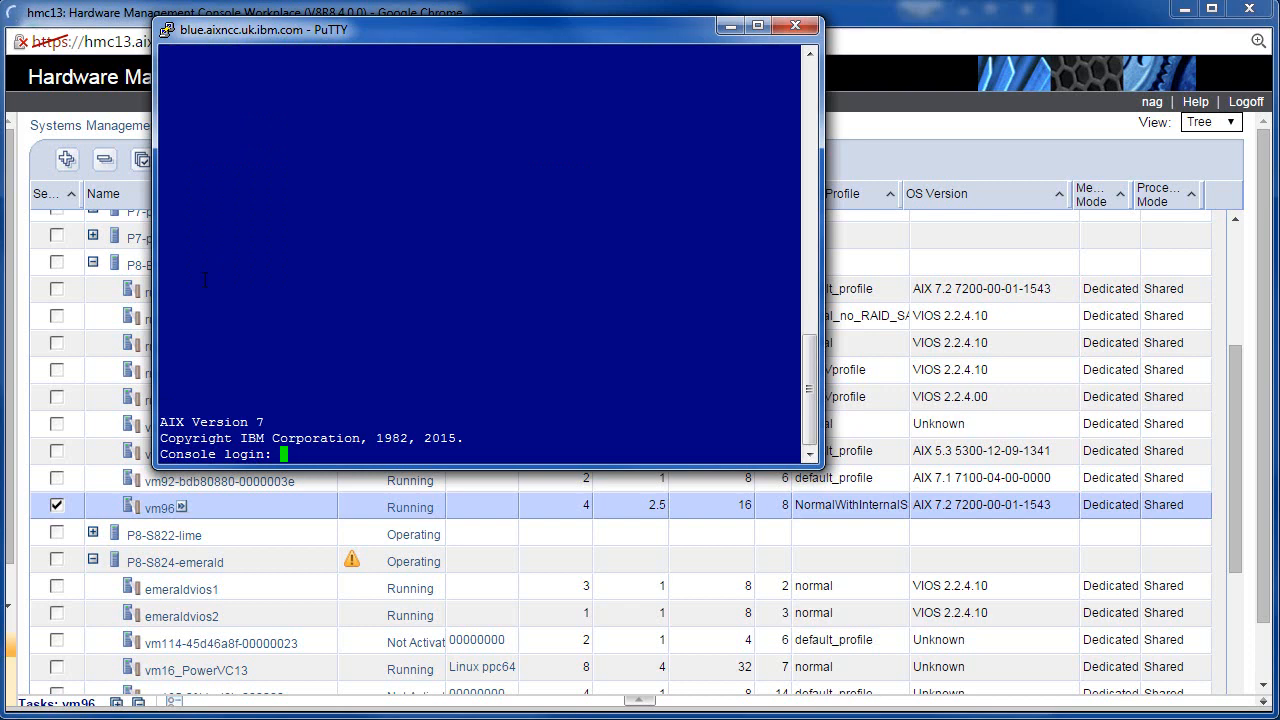
Log in to vm96's AIX console as root with its password, then return to the HMC browser.
{"action": "type", "text": "root"}
{"action": "key", "text": "Return"}
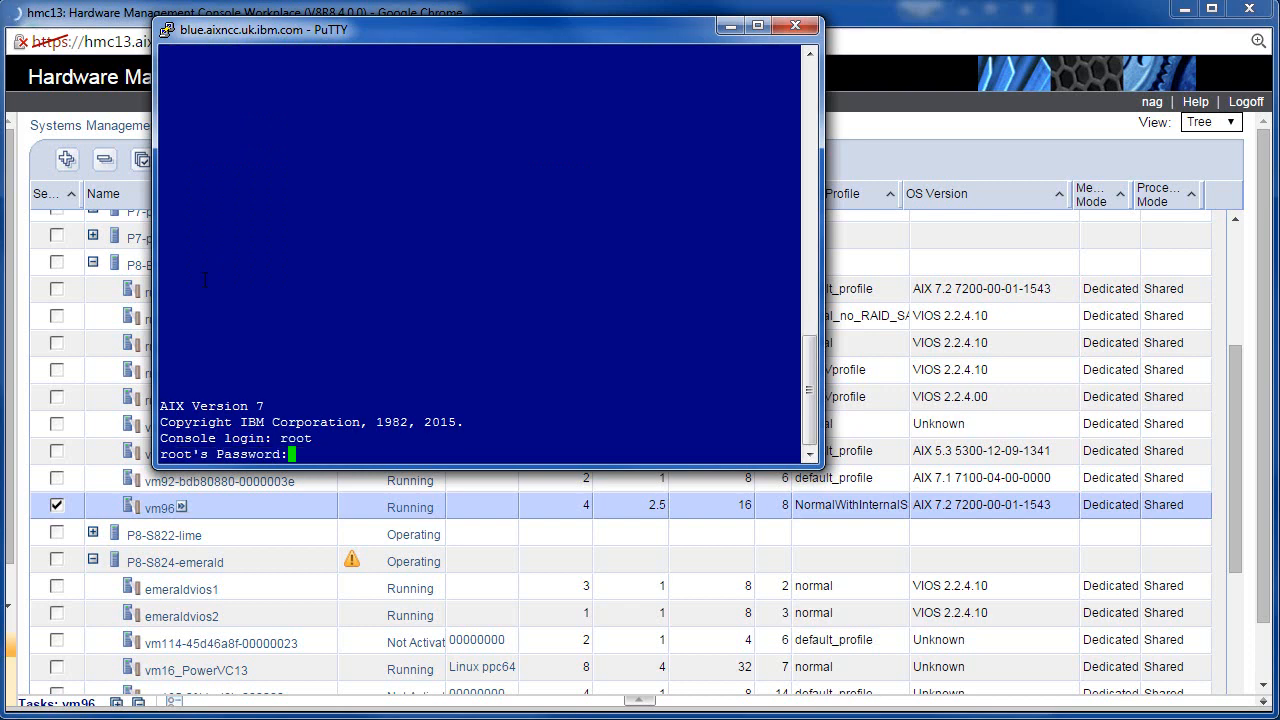
{"action": "key", "text": "Return"}
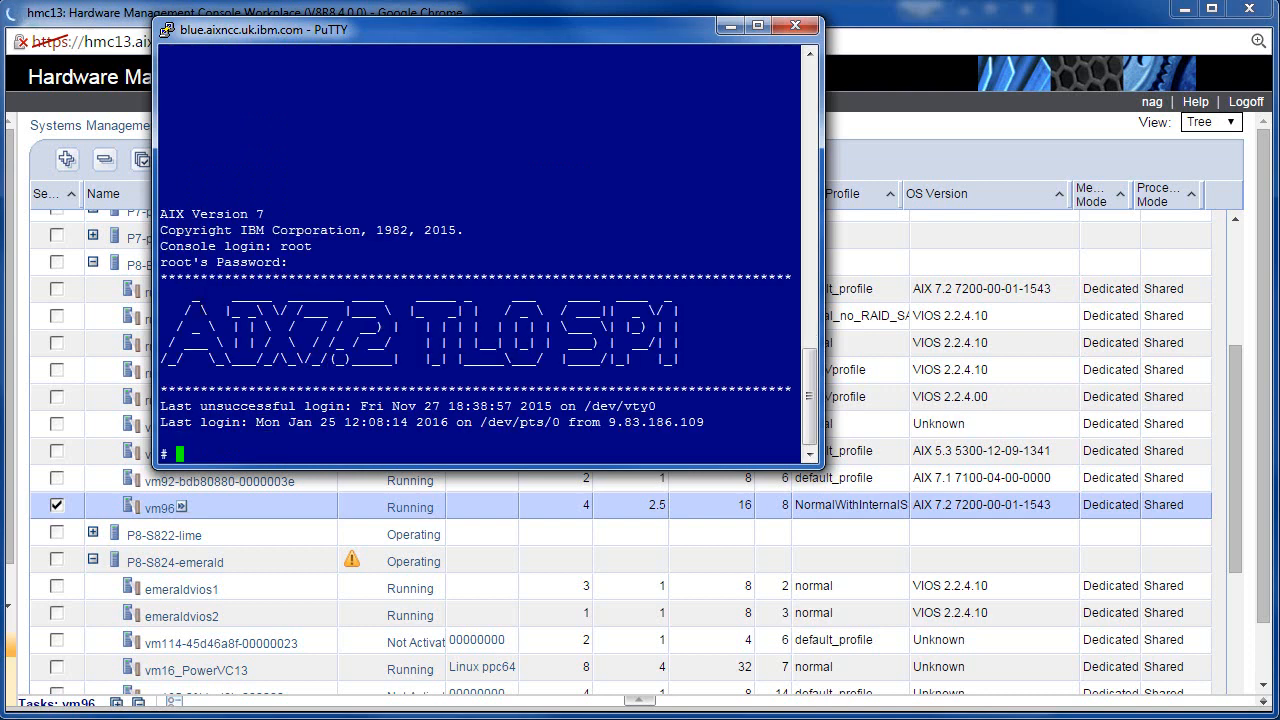
{"action": "left_click_drag", "start_coordinate": [172, 293], "coordinate": [720, 372]}
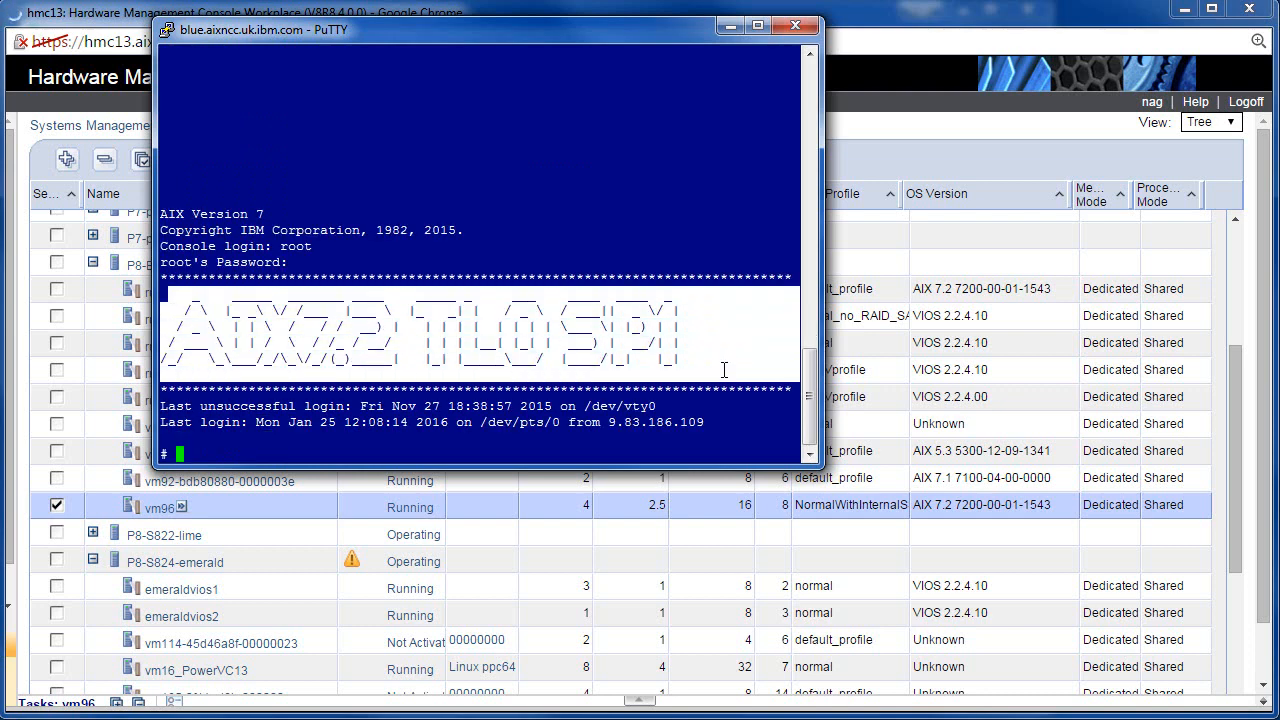
{"action": "left_click", "coordinate": [425, 399]}
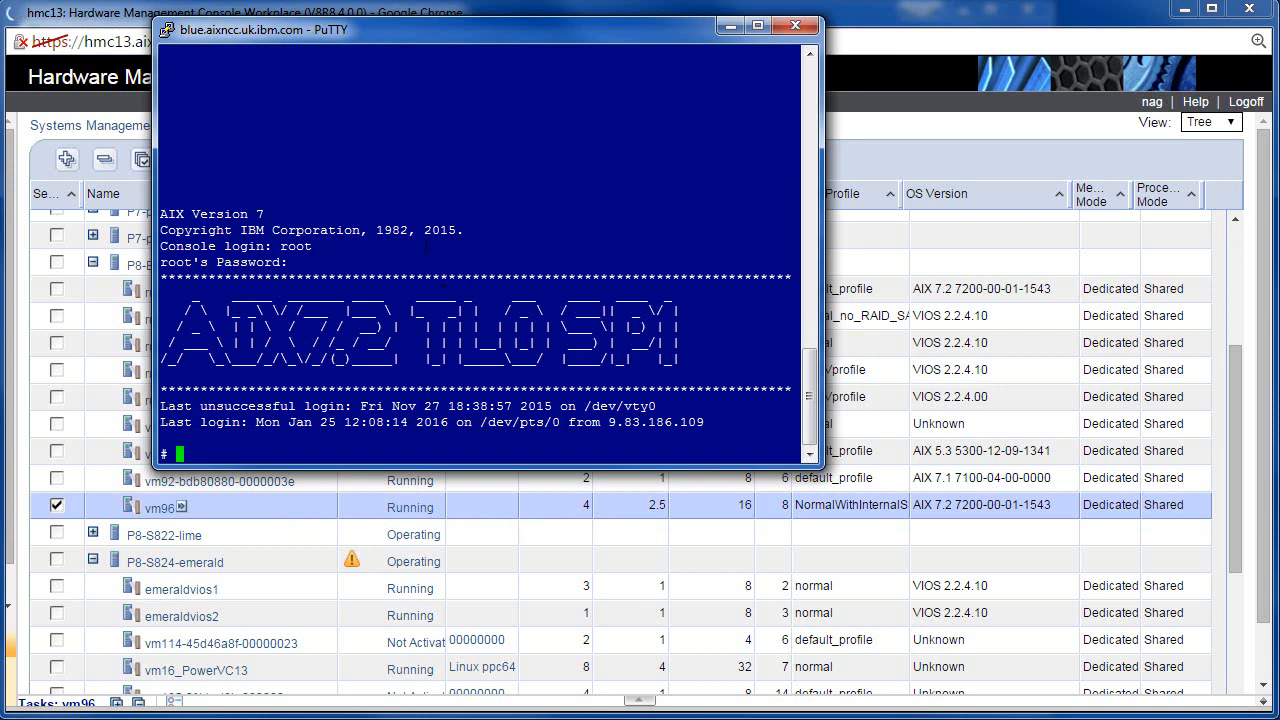
{"action": "left_click", "coordinate": [133, 18]}
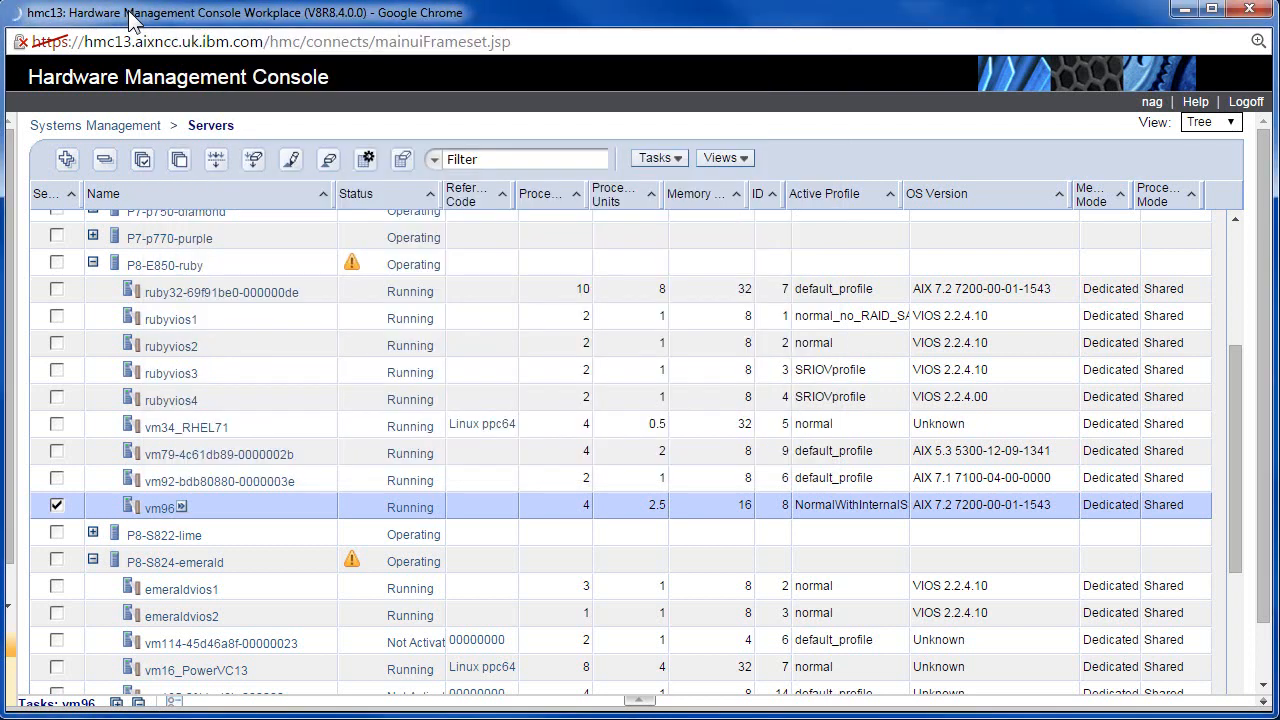
{"action": "left_click", "coordinate": [183, 508]}
{"action": "mouse_move", "coordinate": [287, 628]}
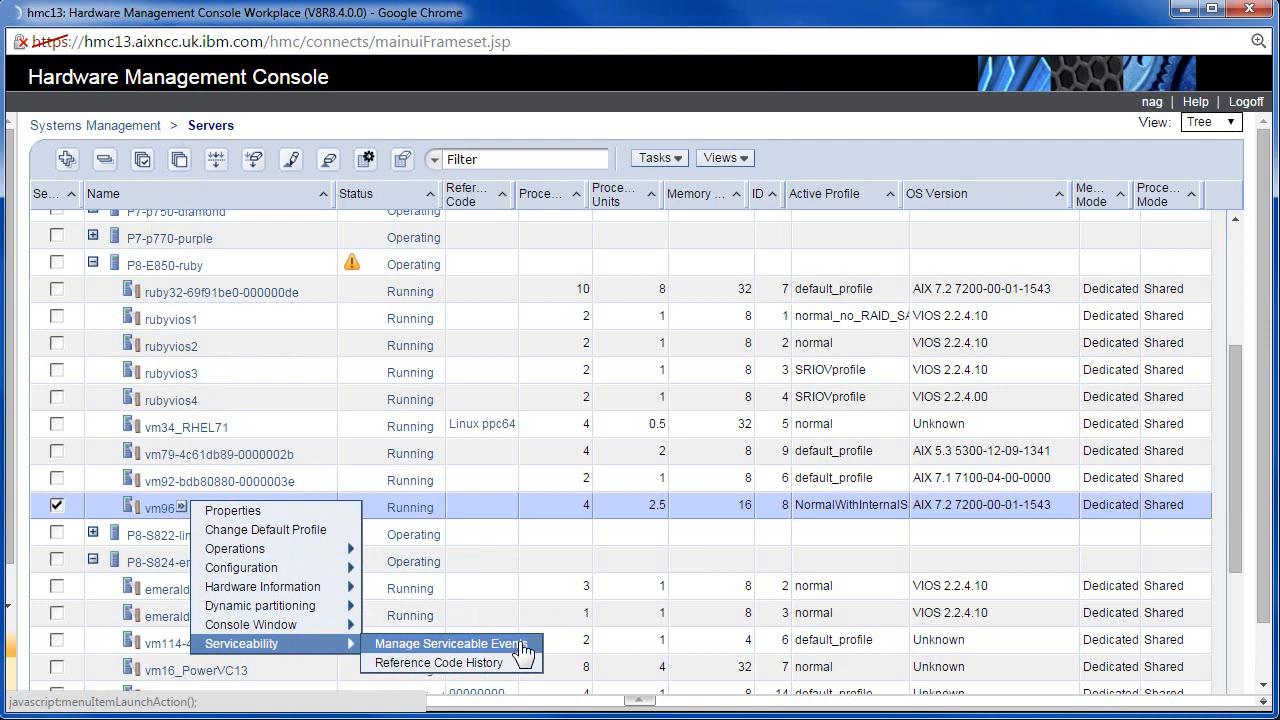
{"action": "left_click", "coordinate": [515, 663]}
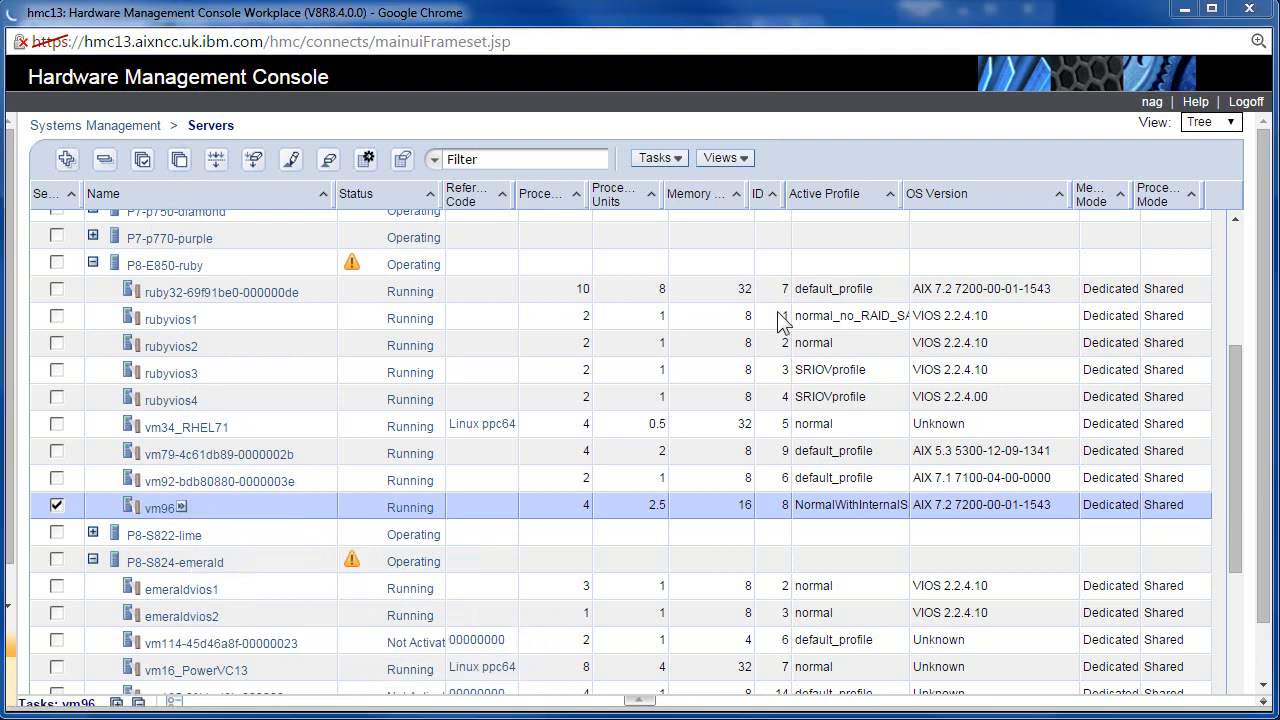